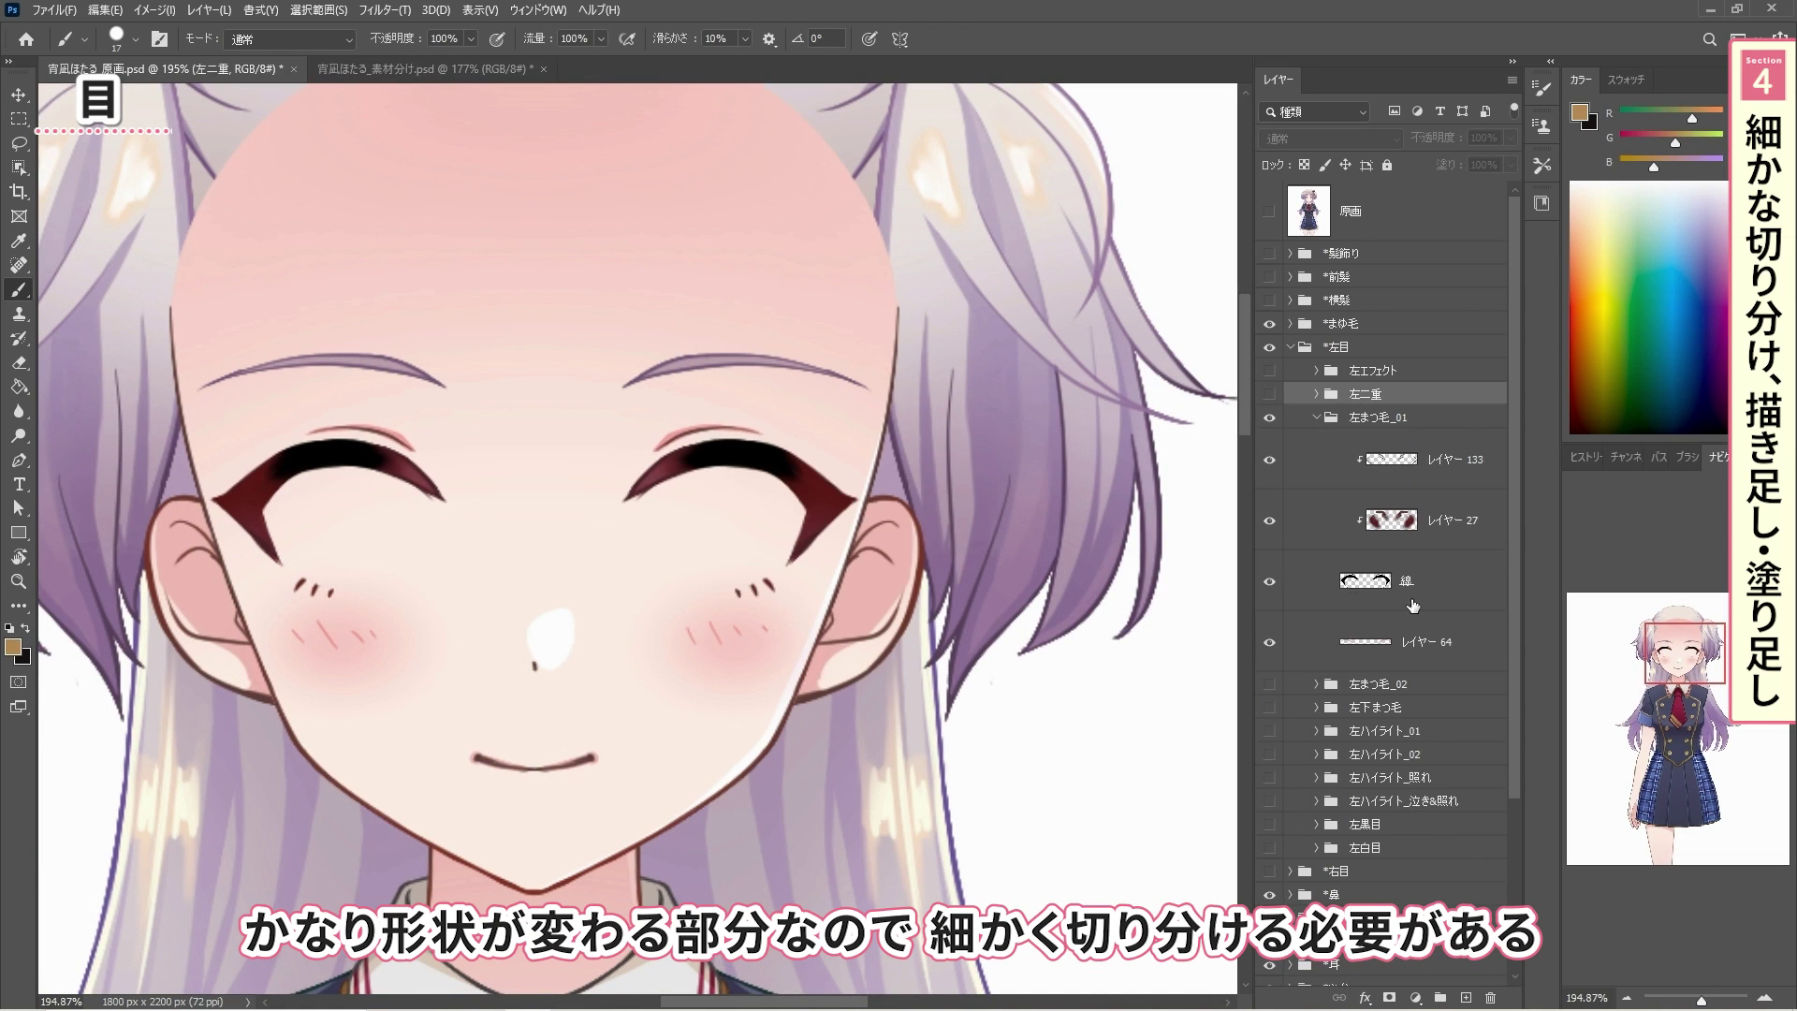
- Mask the double-eyelid line, lower lashes and outer corner tail off the left eye in 左まつ毛_01 and hide that group
left_click_drag(661, 444, 760, 432)
left_click_drag(778, 570, 740, 592)
left_click_drag(789, 564, 833, 519)
key("e")
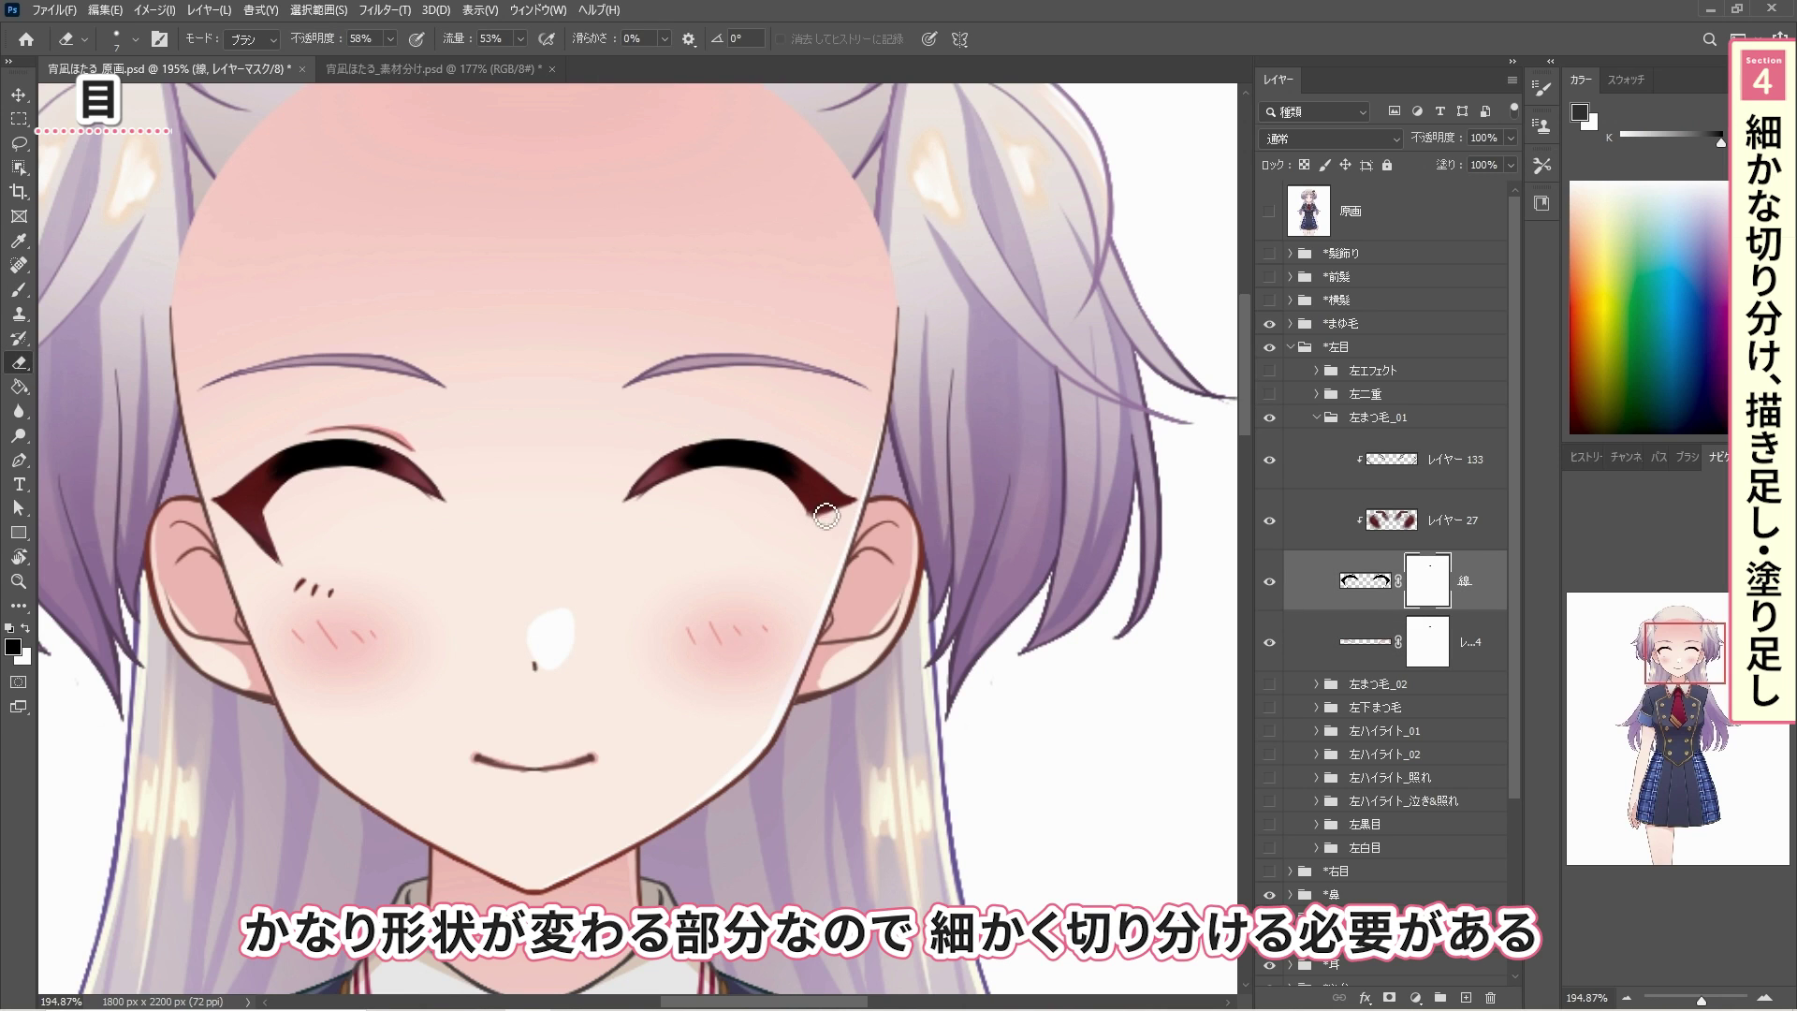
key("b")
left_click(1317, 418)
left_click(1270, 417)
- Add masks to the 線 and レイヤー 64 layers of 左まつ毛_02 and mask out everything except the outer lash corner
left_click(1269, 440)
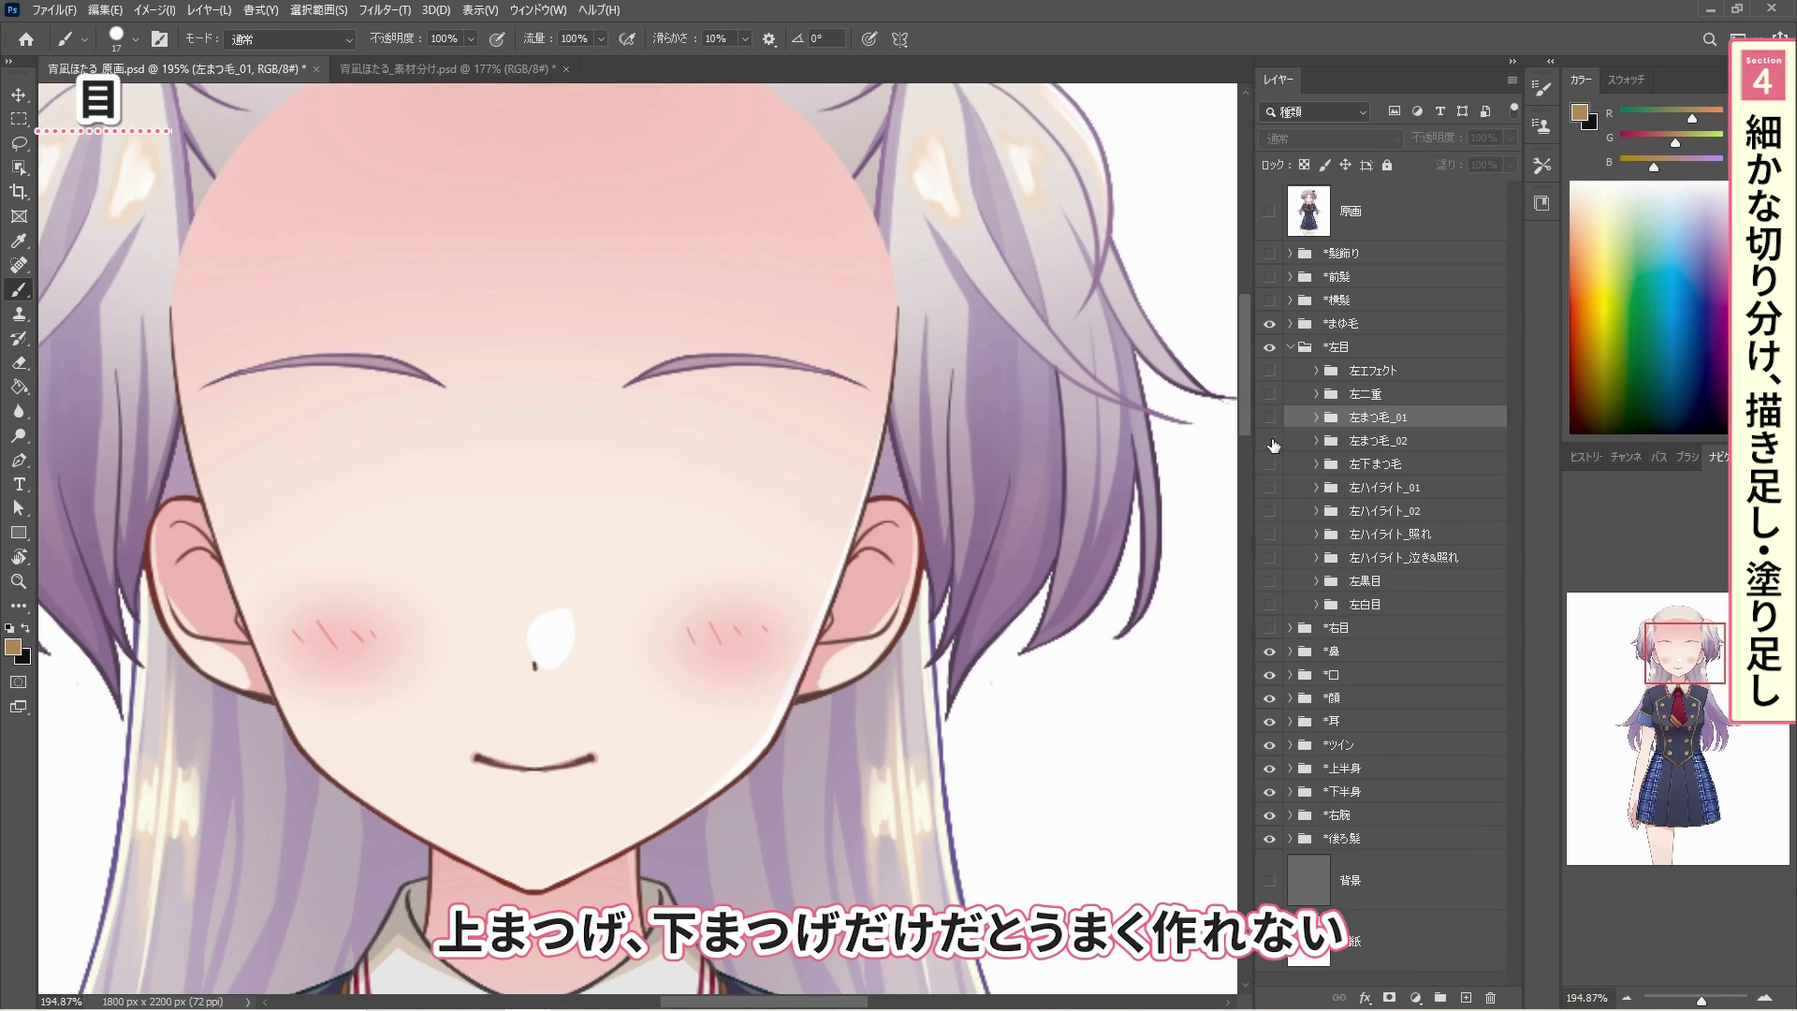
left_click(1317, 441)
left_click(1413, 604)
left_click(1388, 997)
left_click(1417, 665)
left_click(1388, 997)
mouse_move(689, 426)
left_mouse_down()
mouse_move(749, 575)
mouse_move(782, 445)
mouse_move(804, 484)
left_mouse_up()
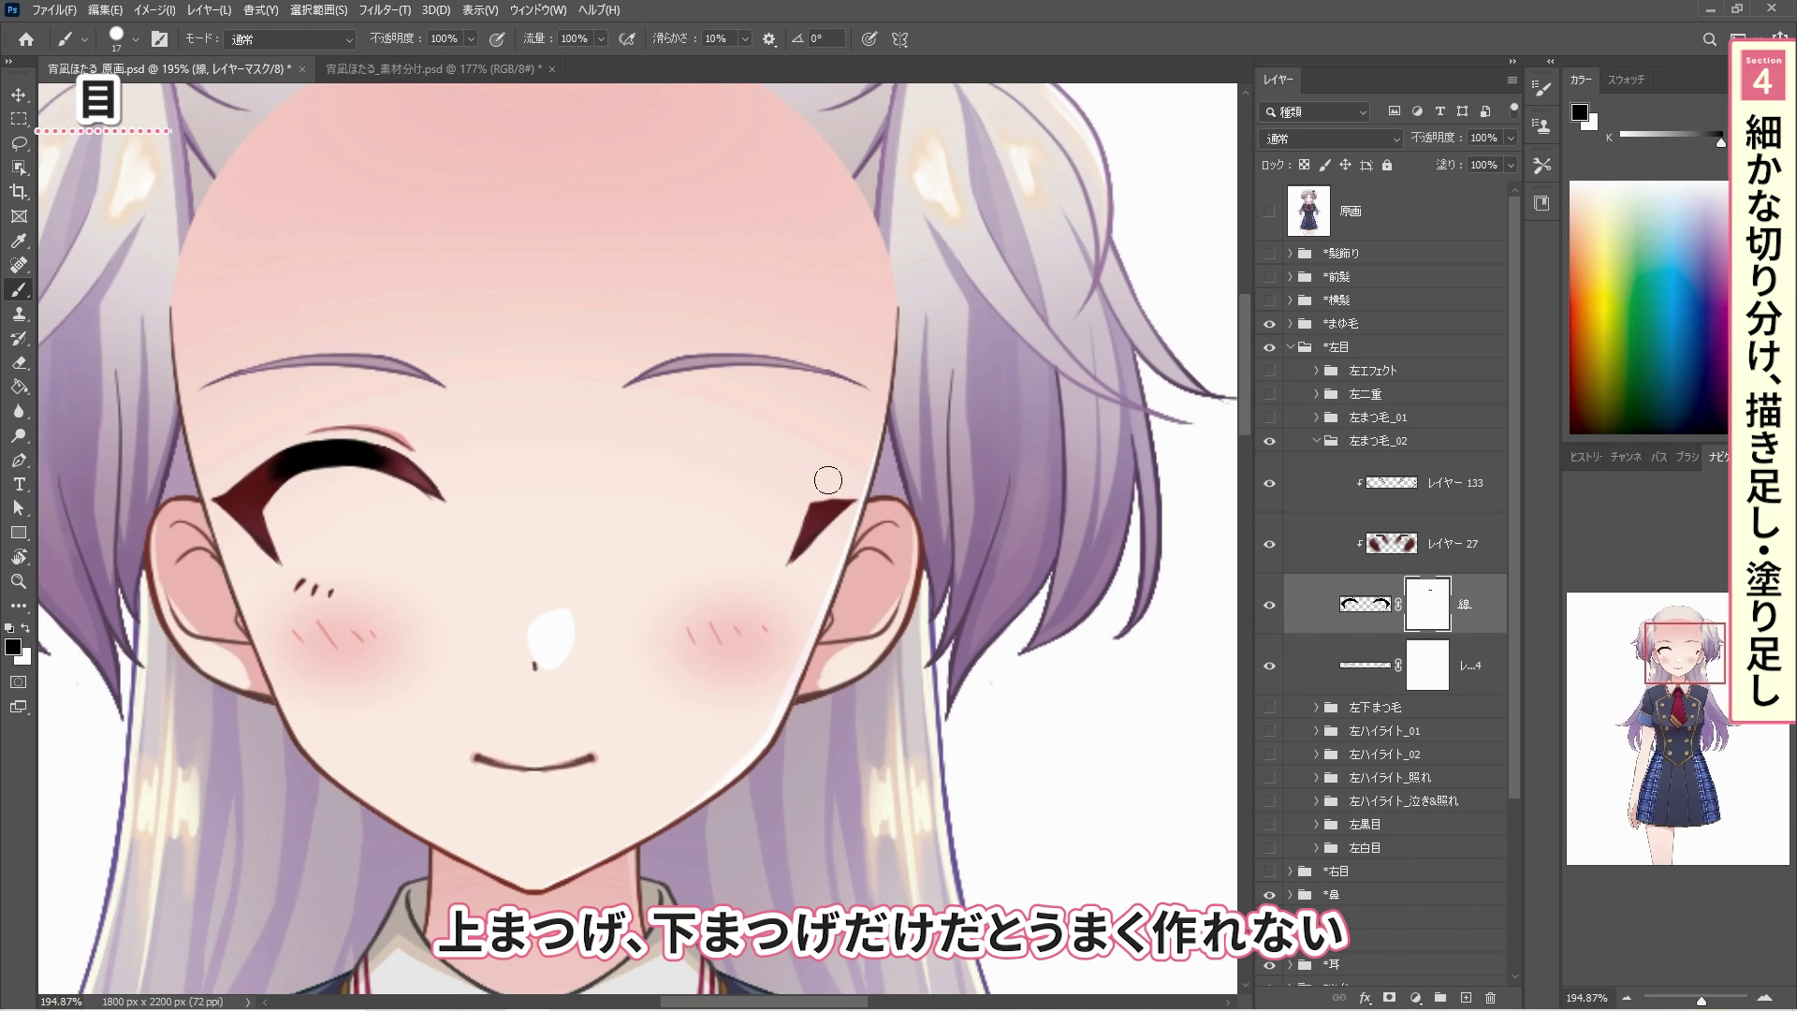
key("e")
left_click(1375, 441)
left_click(1316, 441)
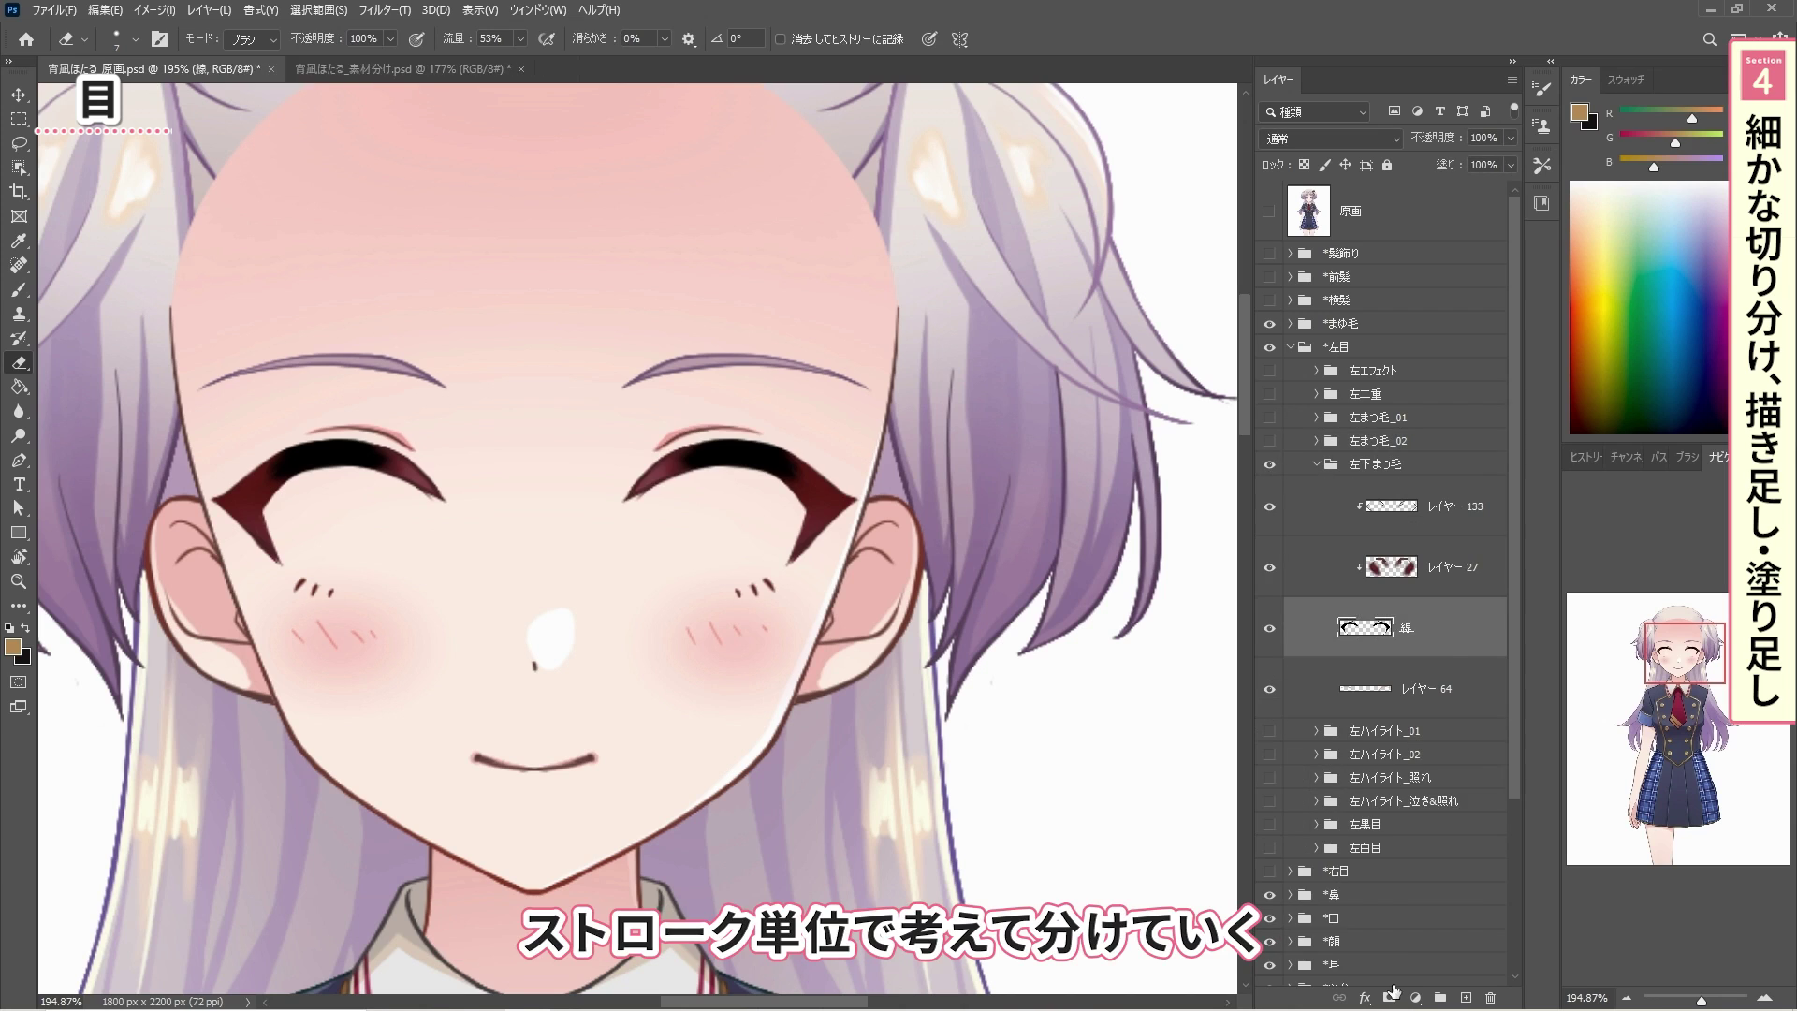
- Mask the upper lash, outer corner and eyelid line out of 左下まつ毛, leaving only the left eye's lower lashes
left_click(1427, 628)
key("b")
key("d")
key("x")
left_click_drag(805, 458, 810, 552)
left_click(1426, 688)
left_click(1389, 998)
mouse_move(725, 430)
left_mouse_down()
mouse_move(766, 453)
mouse_move(658, 448)
left_mouse_up()
left_click(1317, 464)
- Turn on the 左二重, left eyelash, 左ハイライト_01, 左ハイライト_02, 左黒目 and 左白目 groups
left_click(1270, 464)
left_click(1270, 394)
left_click(1270, 417)
left_click_drag(1271, 442, 1270, 511)
left_click_drag(1270, 581, 1270, 604)
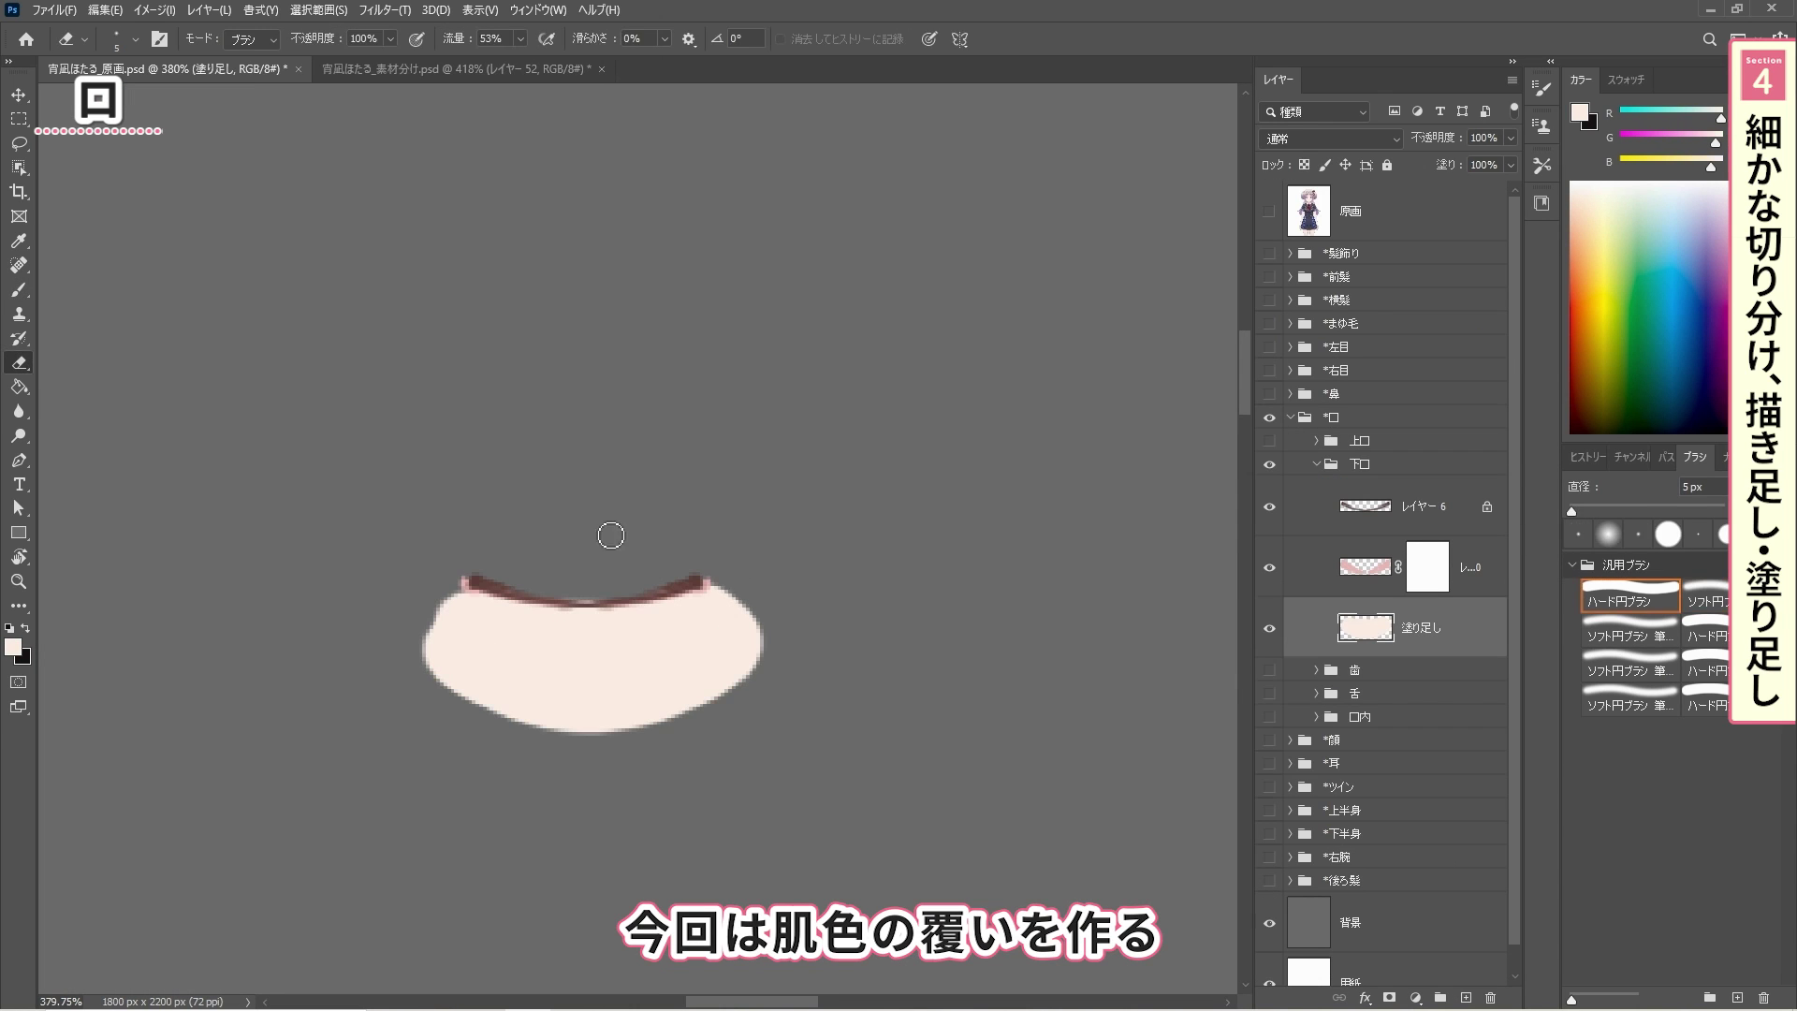
- Clean up the skin-coloured 塗り足し cover around the mouth line in the 下口 group with the Eraser
mouse_move(610, 417)
left_mouse_down()
mouse_move(714, 581)
mouse_move(682, 622)
mouse_move(531, 632)
left_mouse_up()
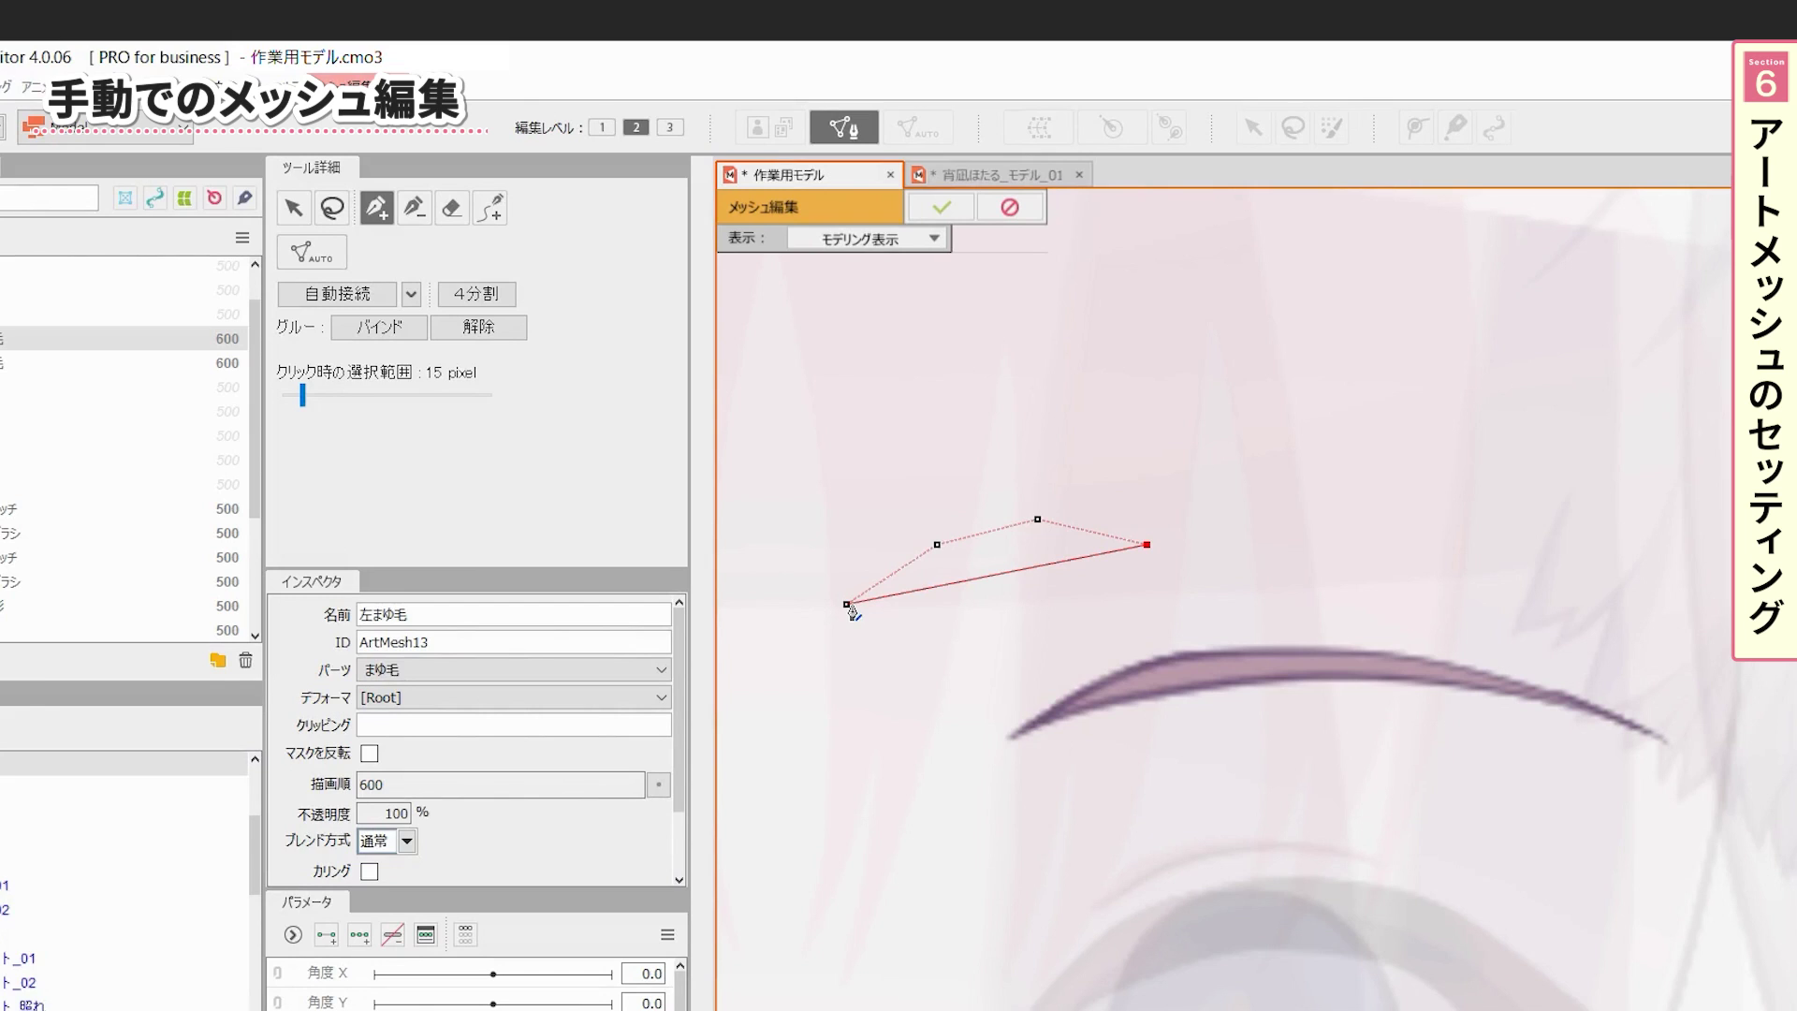
- In Live2D Cubism Editor, end the vertex chain in the left eyebrow's mesh and reposition its first three vertices
key("Escape")
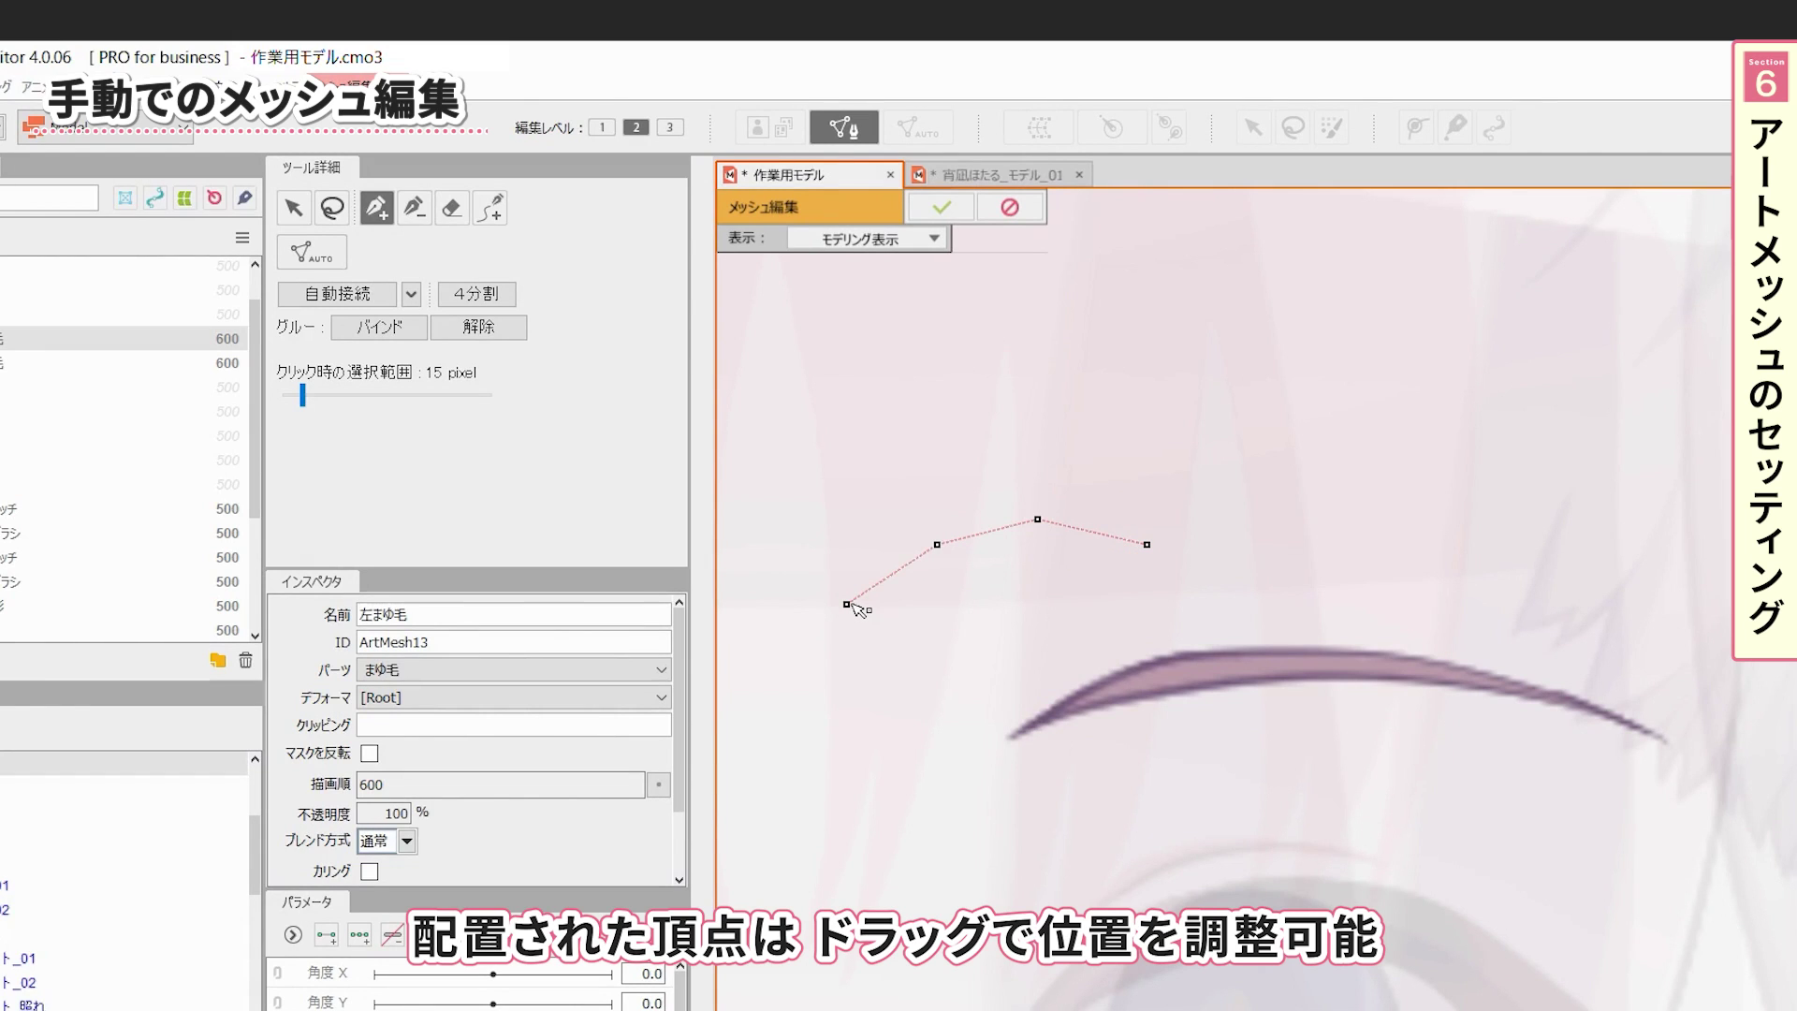
left_click_drag(850, 605, 870, 658)
left_click_drag(932, 557, 896, 594)
left_click_drag(1040, 529, 1008, 527)
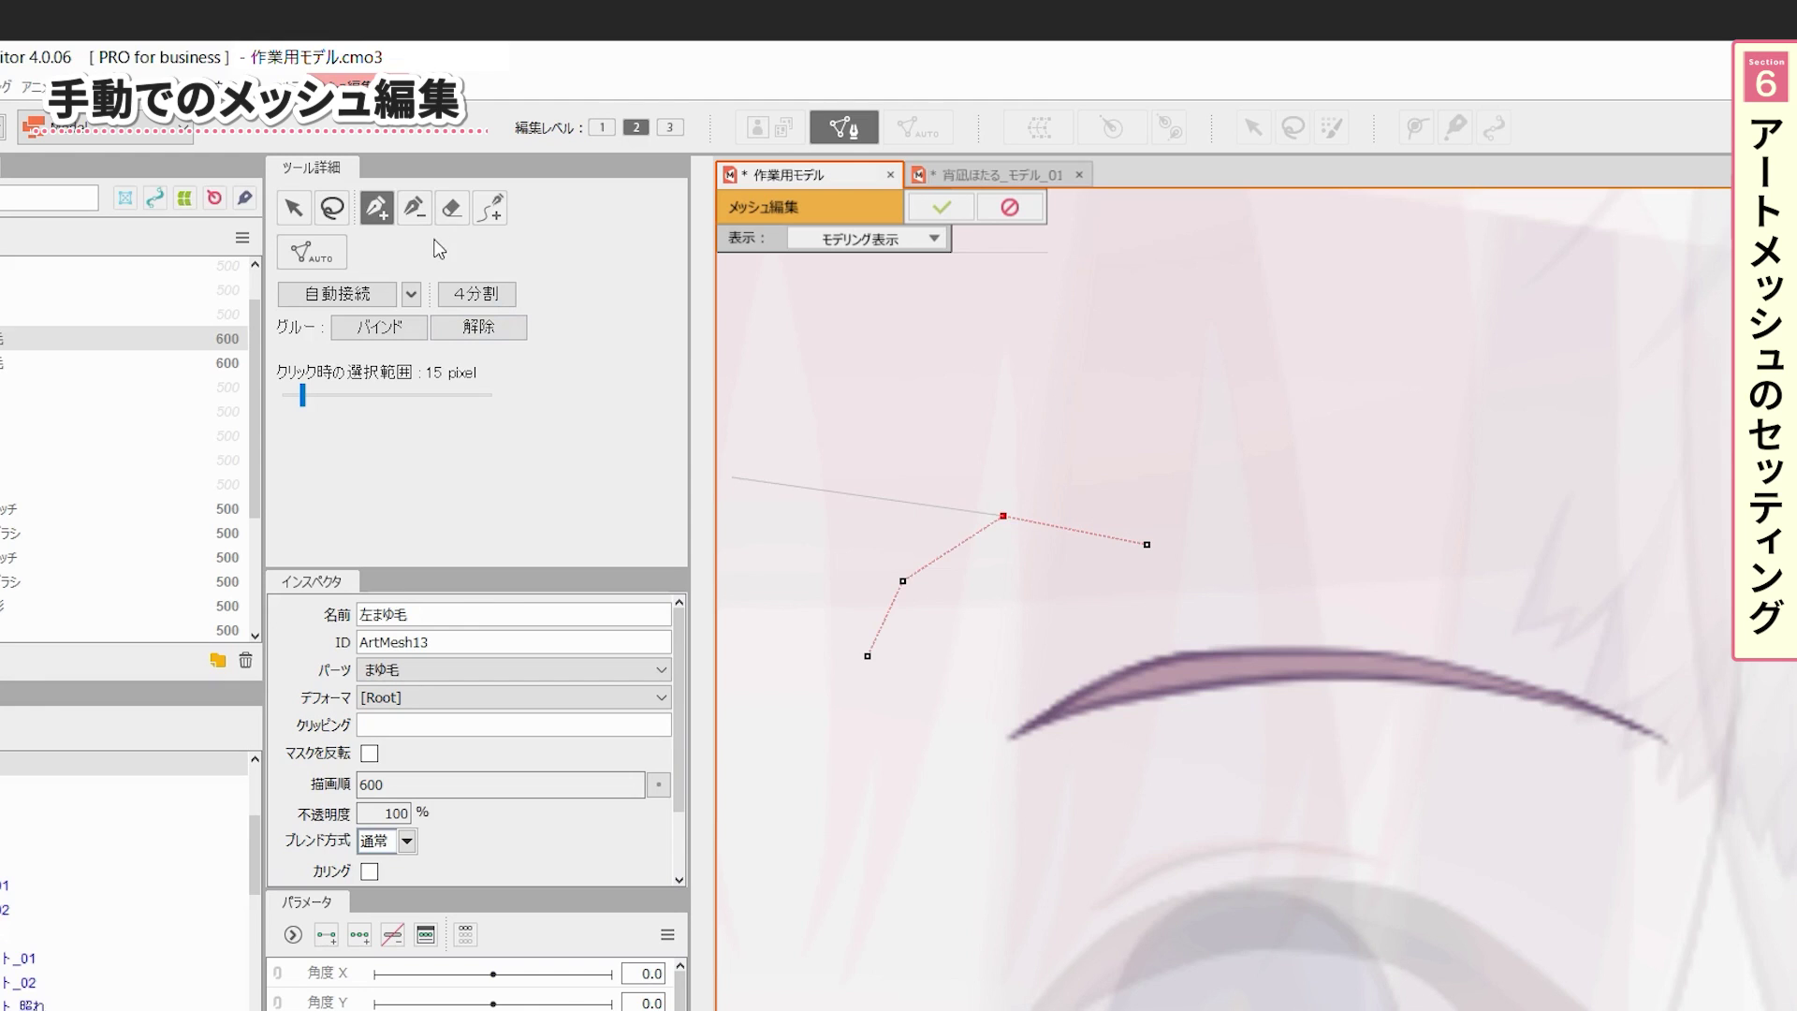
- Delete the test vertices from the left eyebrow's mesh one by one
left_click(413, 209)
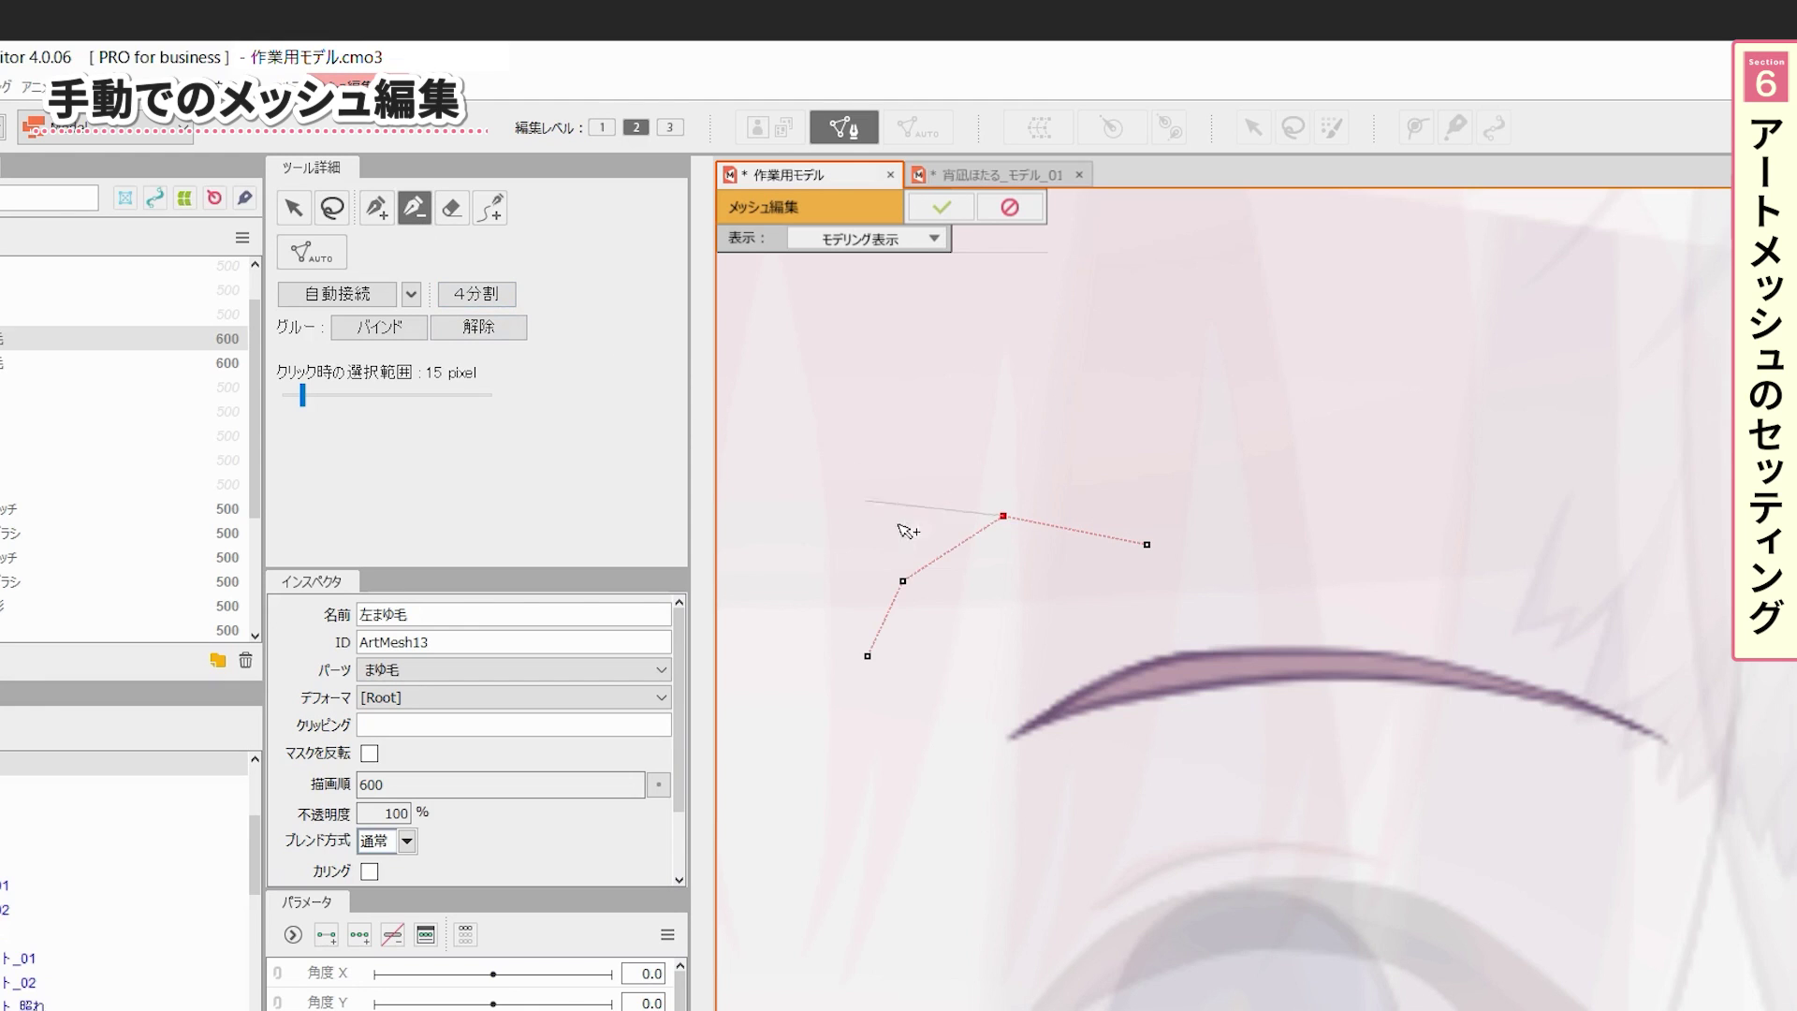
left_click(1003, 516, "alt")
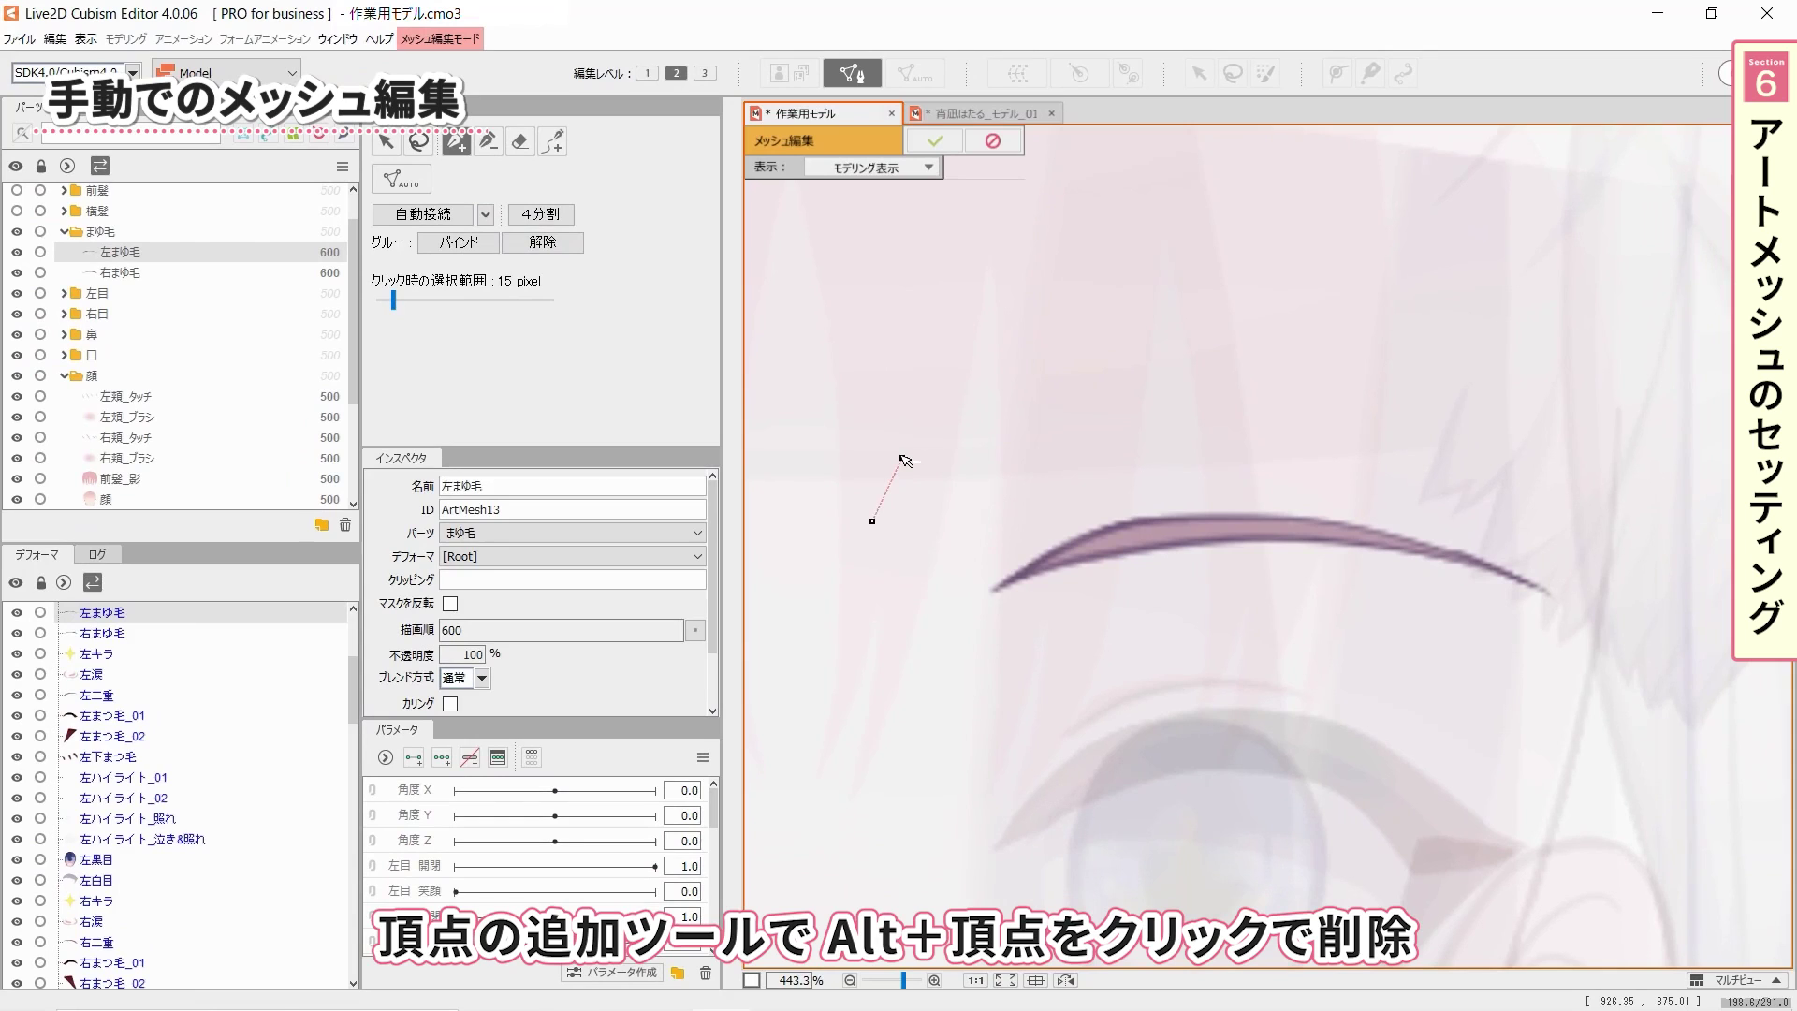
left_click(902, 580, "alt")
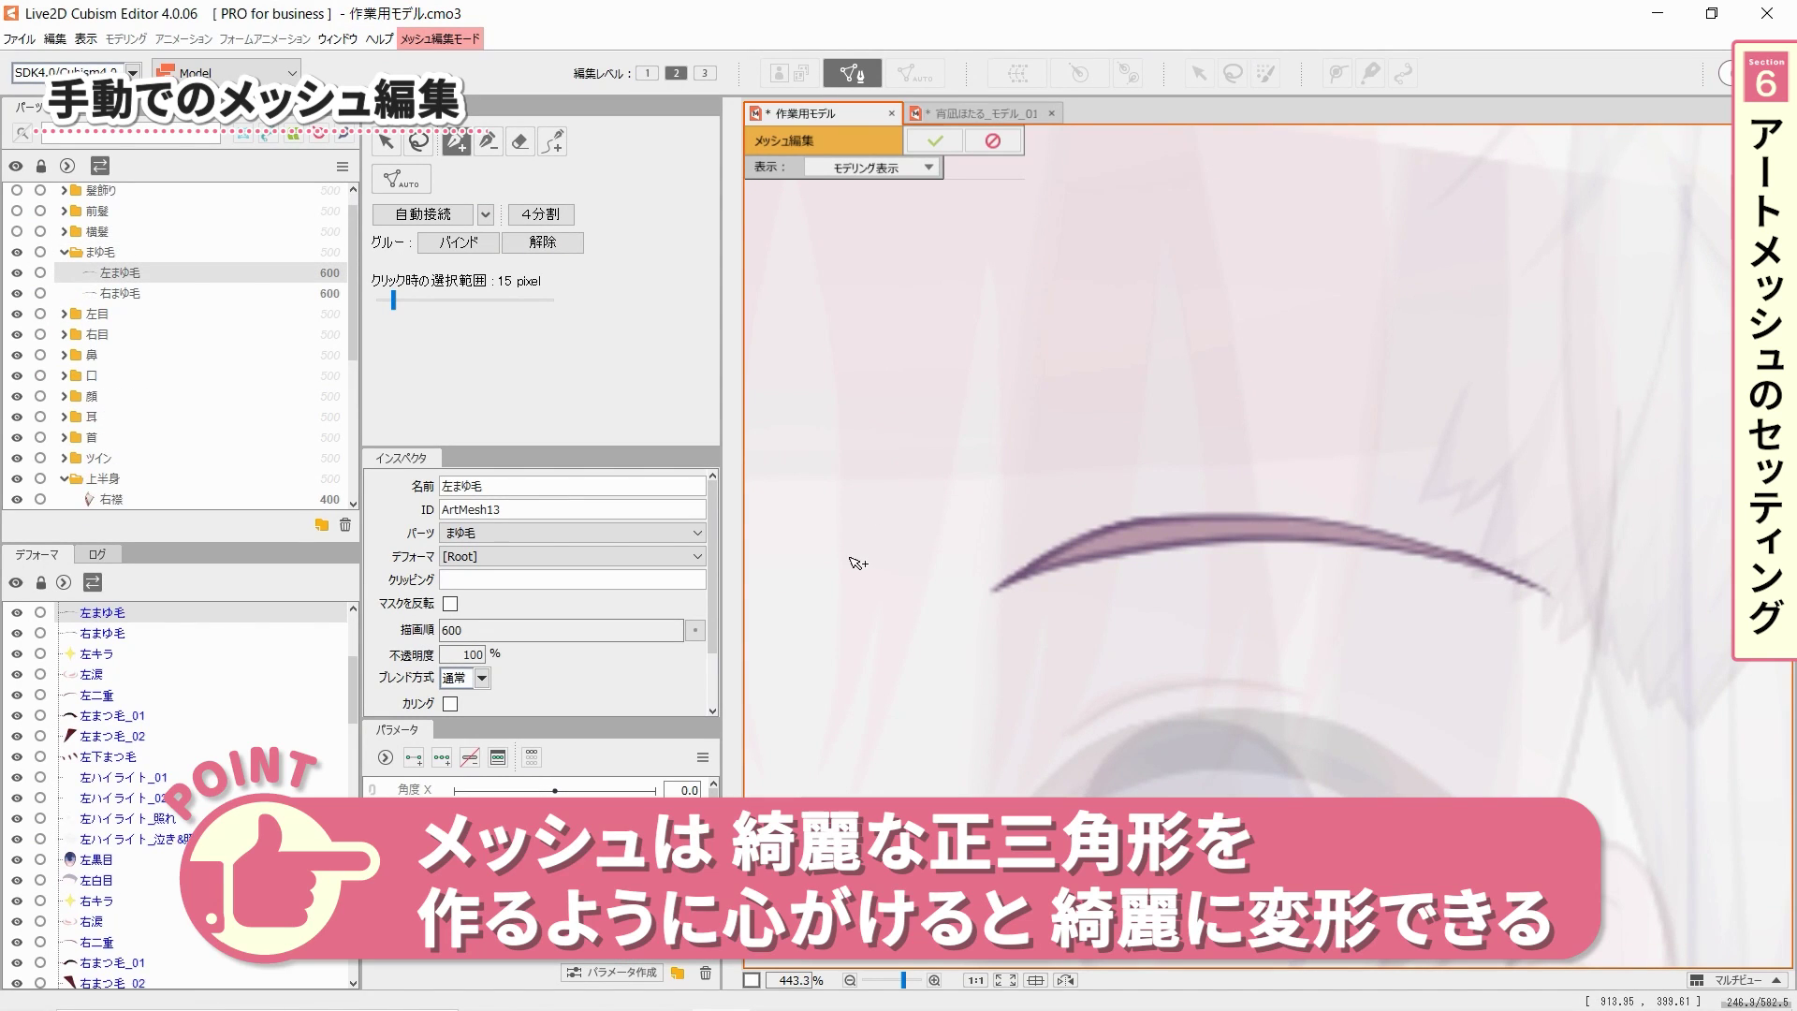
- Build a strip of evenly shaped triangles over the inner end of the left eyebrow, extending it along the brow
left_click(947, 610)
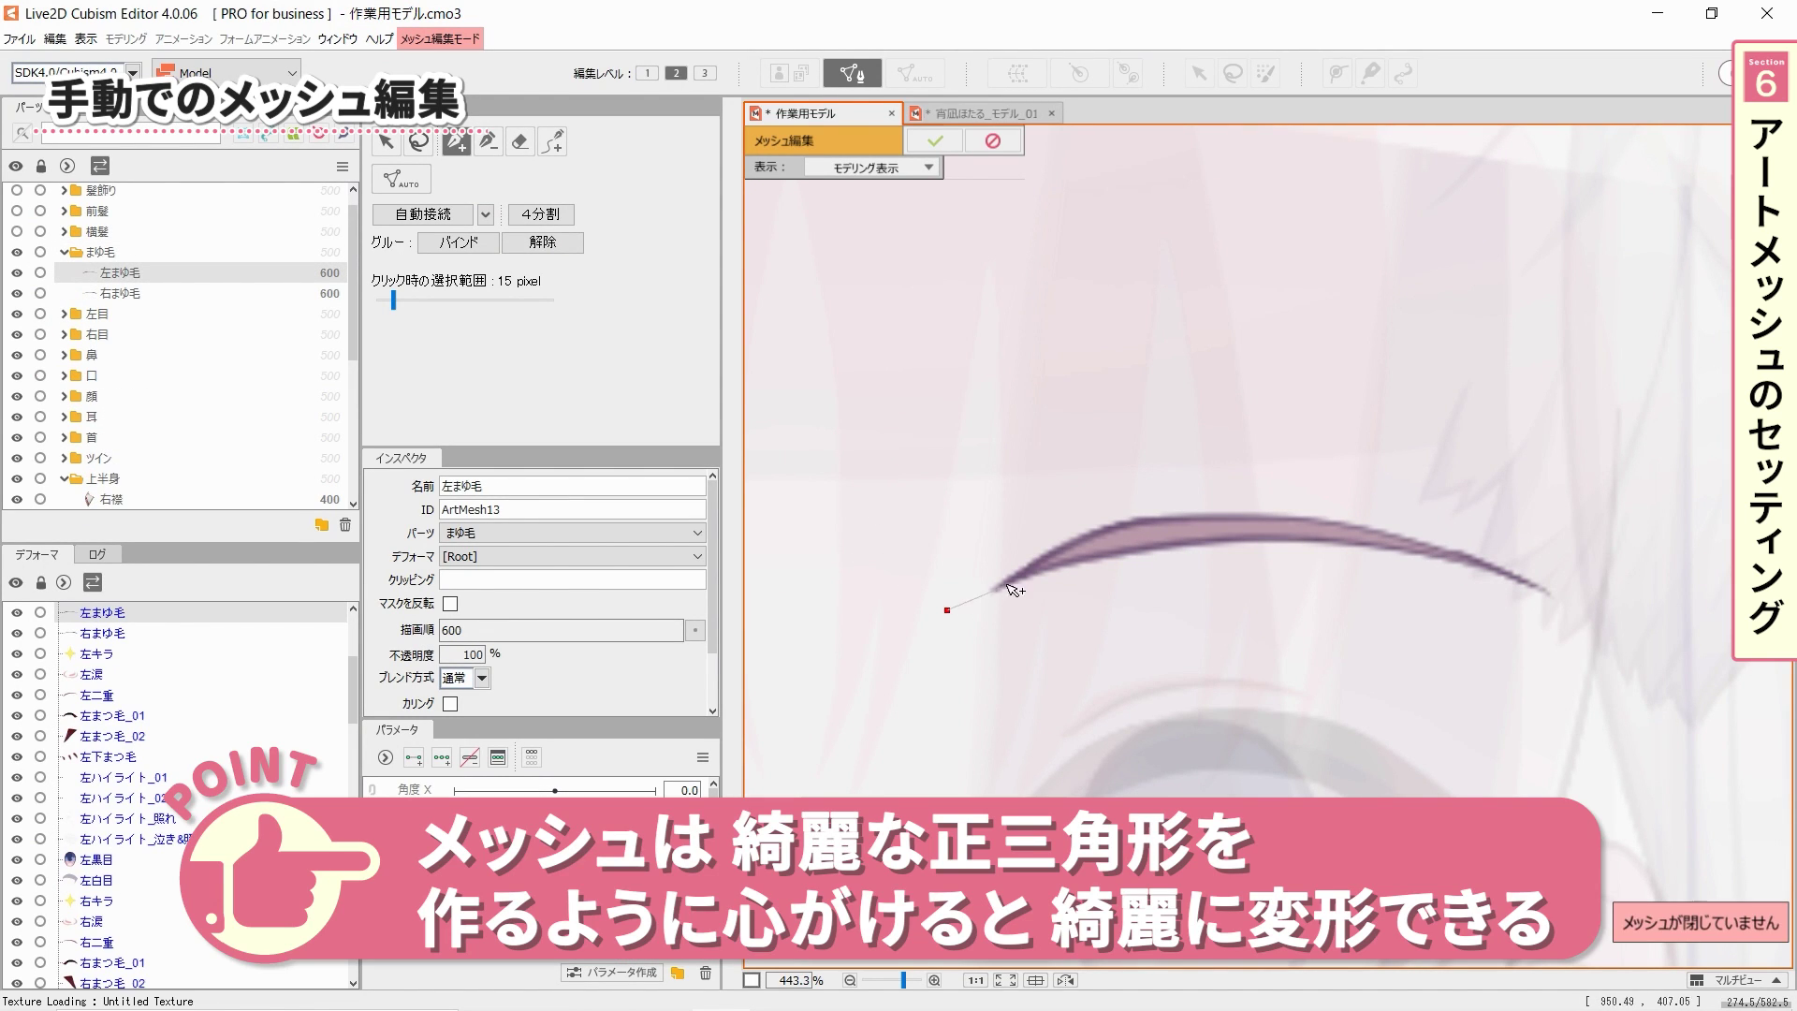
left_click(956, 511)
left_click(947, 610)
left_click(1050, 466)
left_click(1034, 566)
left_click(1078, 546)
left_click(1050, 466)
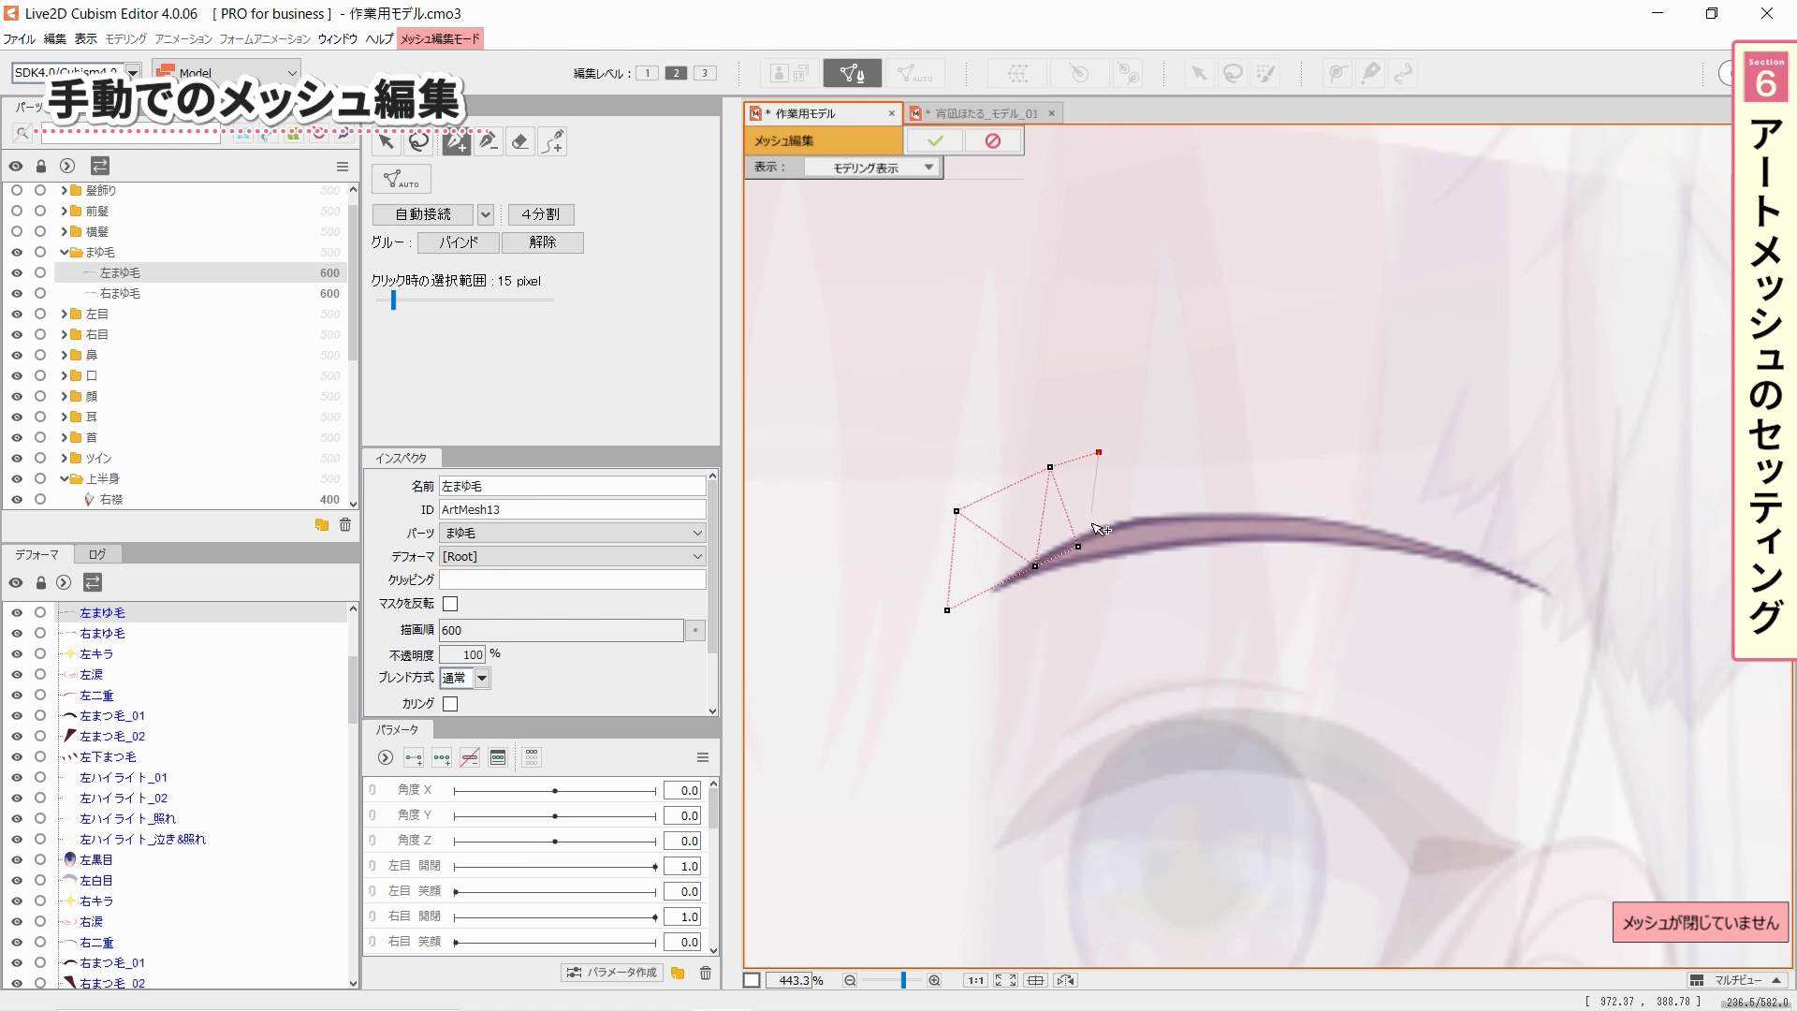
left_click(1078, 547)
left_click_drag(1082, 551, 1125, 539)
left_click_drag(1105, 455, 1149, 445)
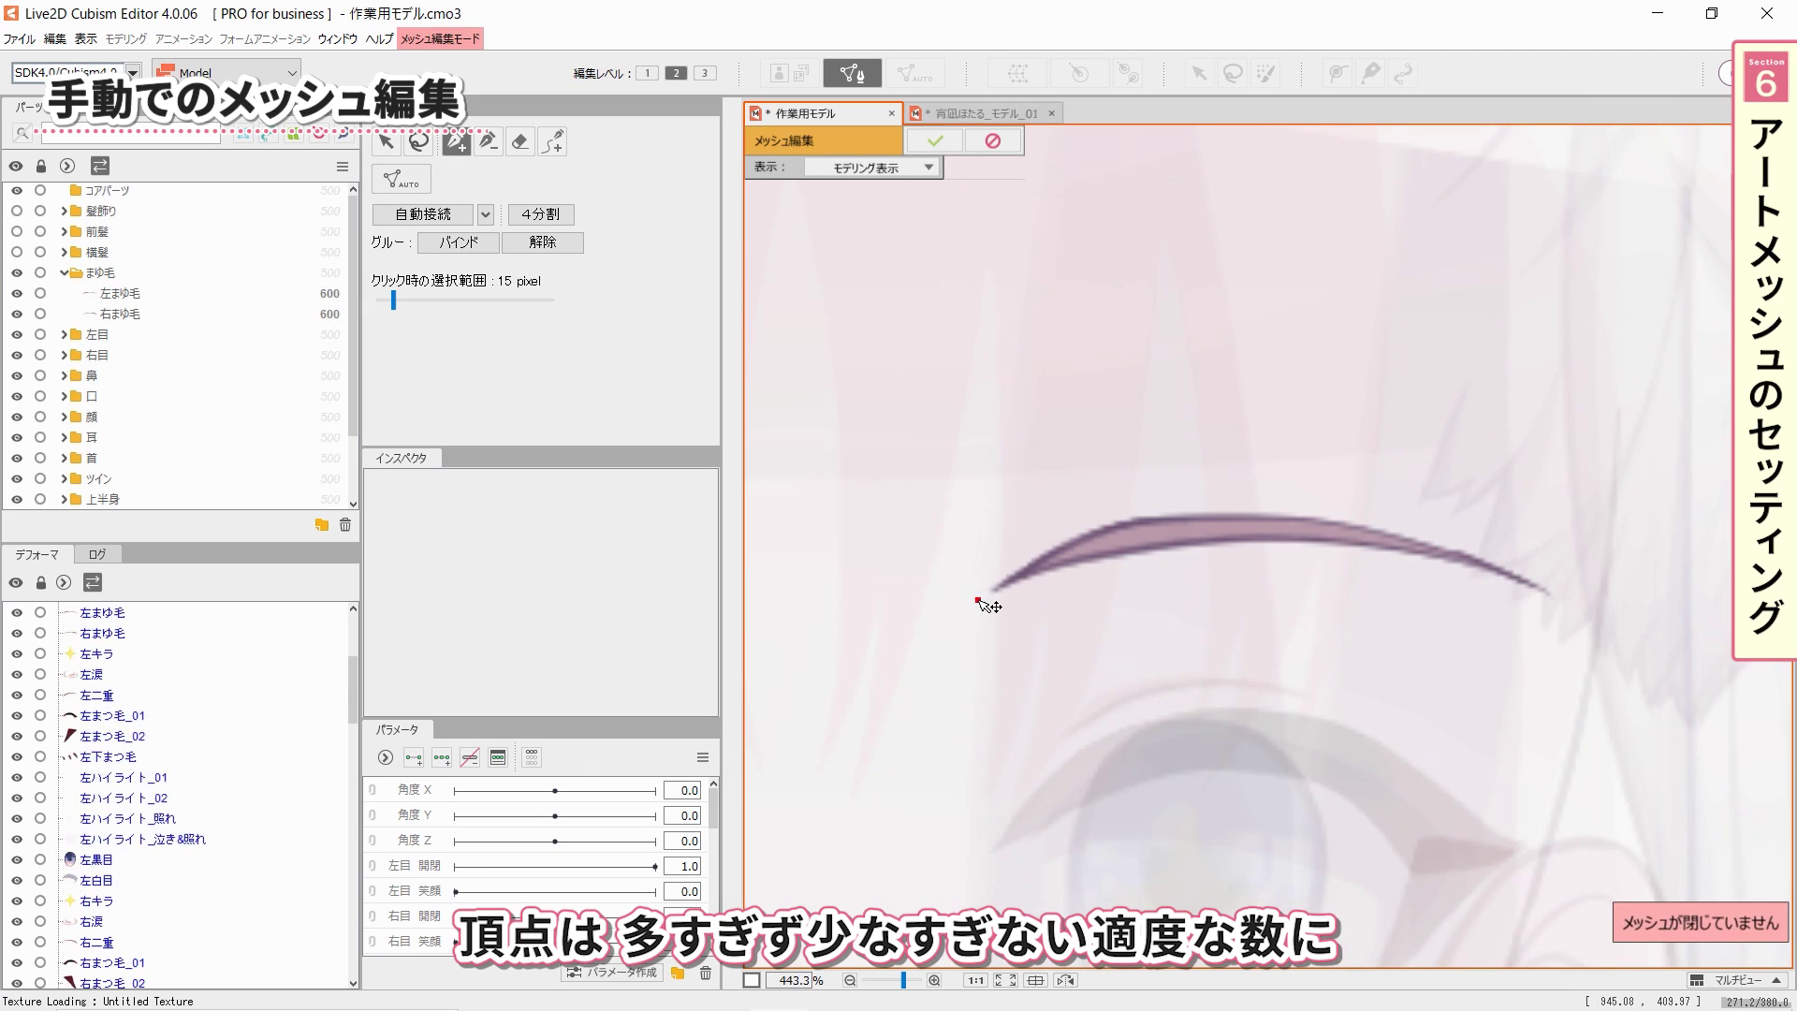
- Place an evenly spaced row of mesh vertices along the left eyebrow's centre line from the inner to the outer end
left_click(978, 600)
left_click(1009, 579)
left_click(1045, 559)
left_click(1085, 545)
left_click(1126, 536)
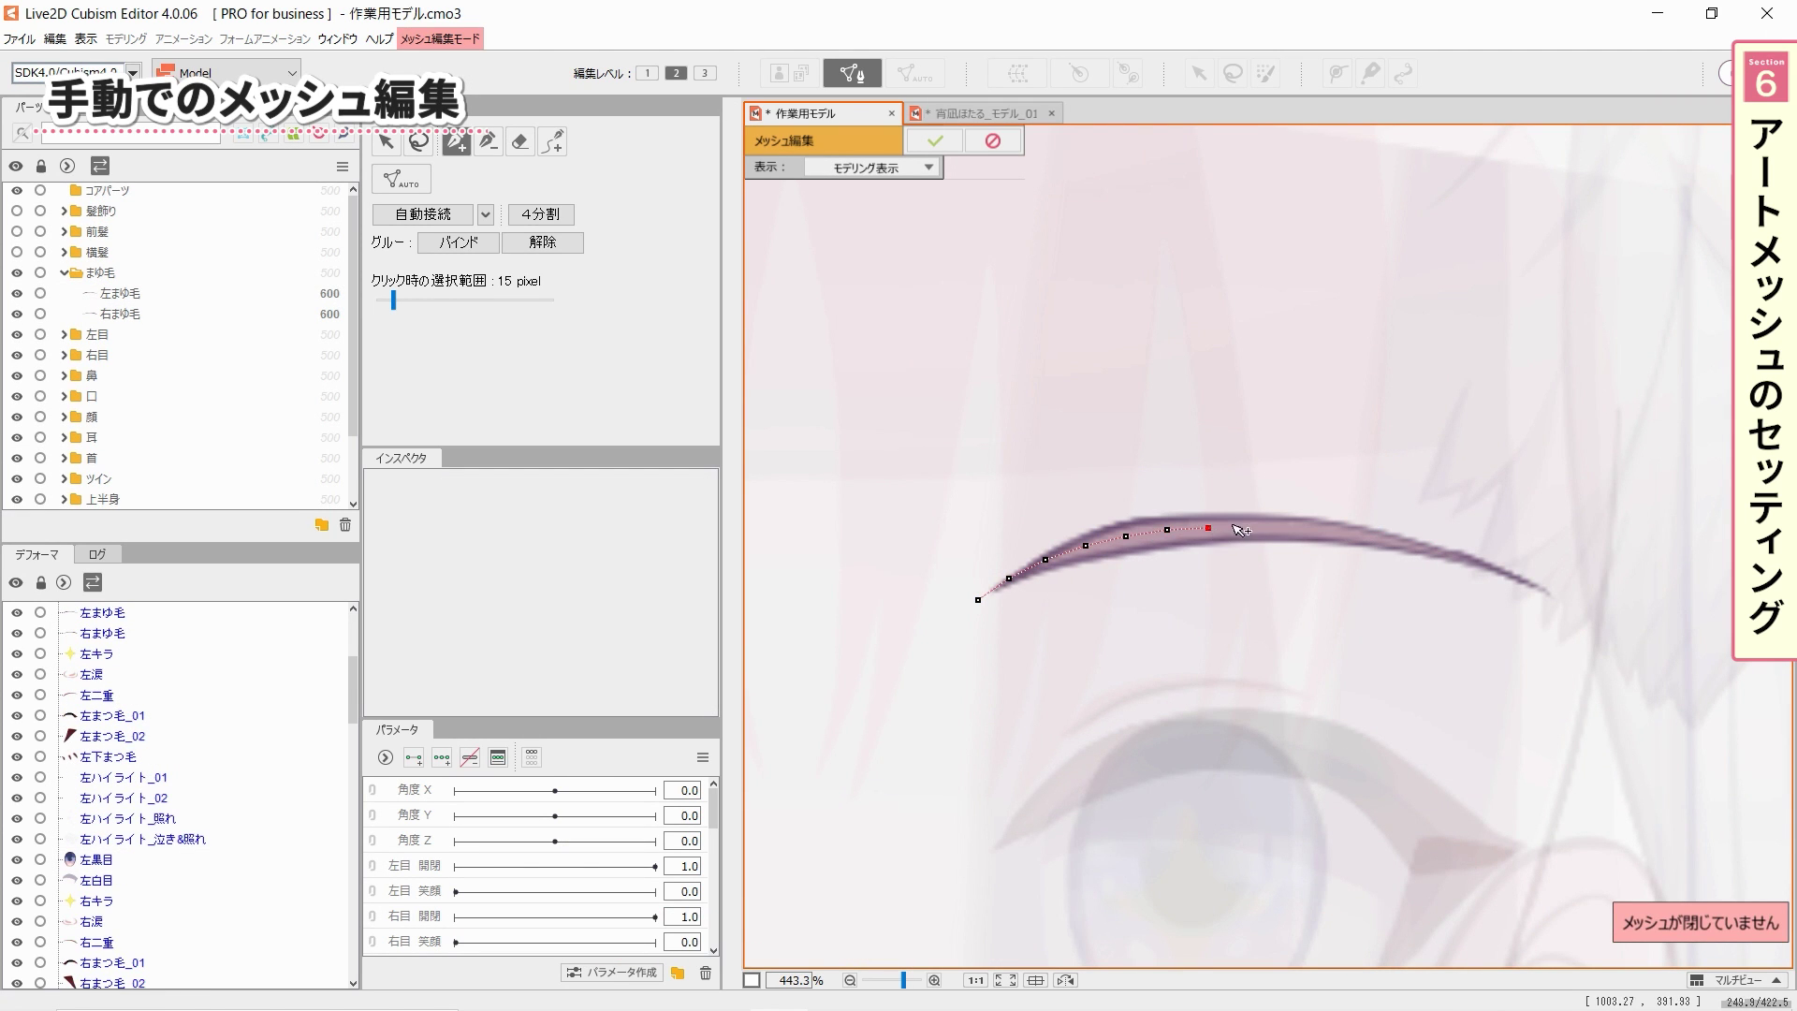
left_click(1335, 530)
left_click(1382, 538)
left_click(1424, 548)
left_click(1467, 561)
left_click(1510, 577)
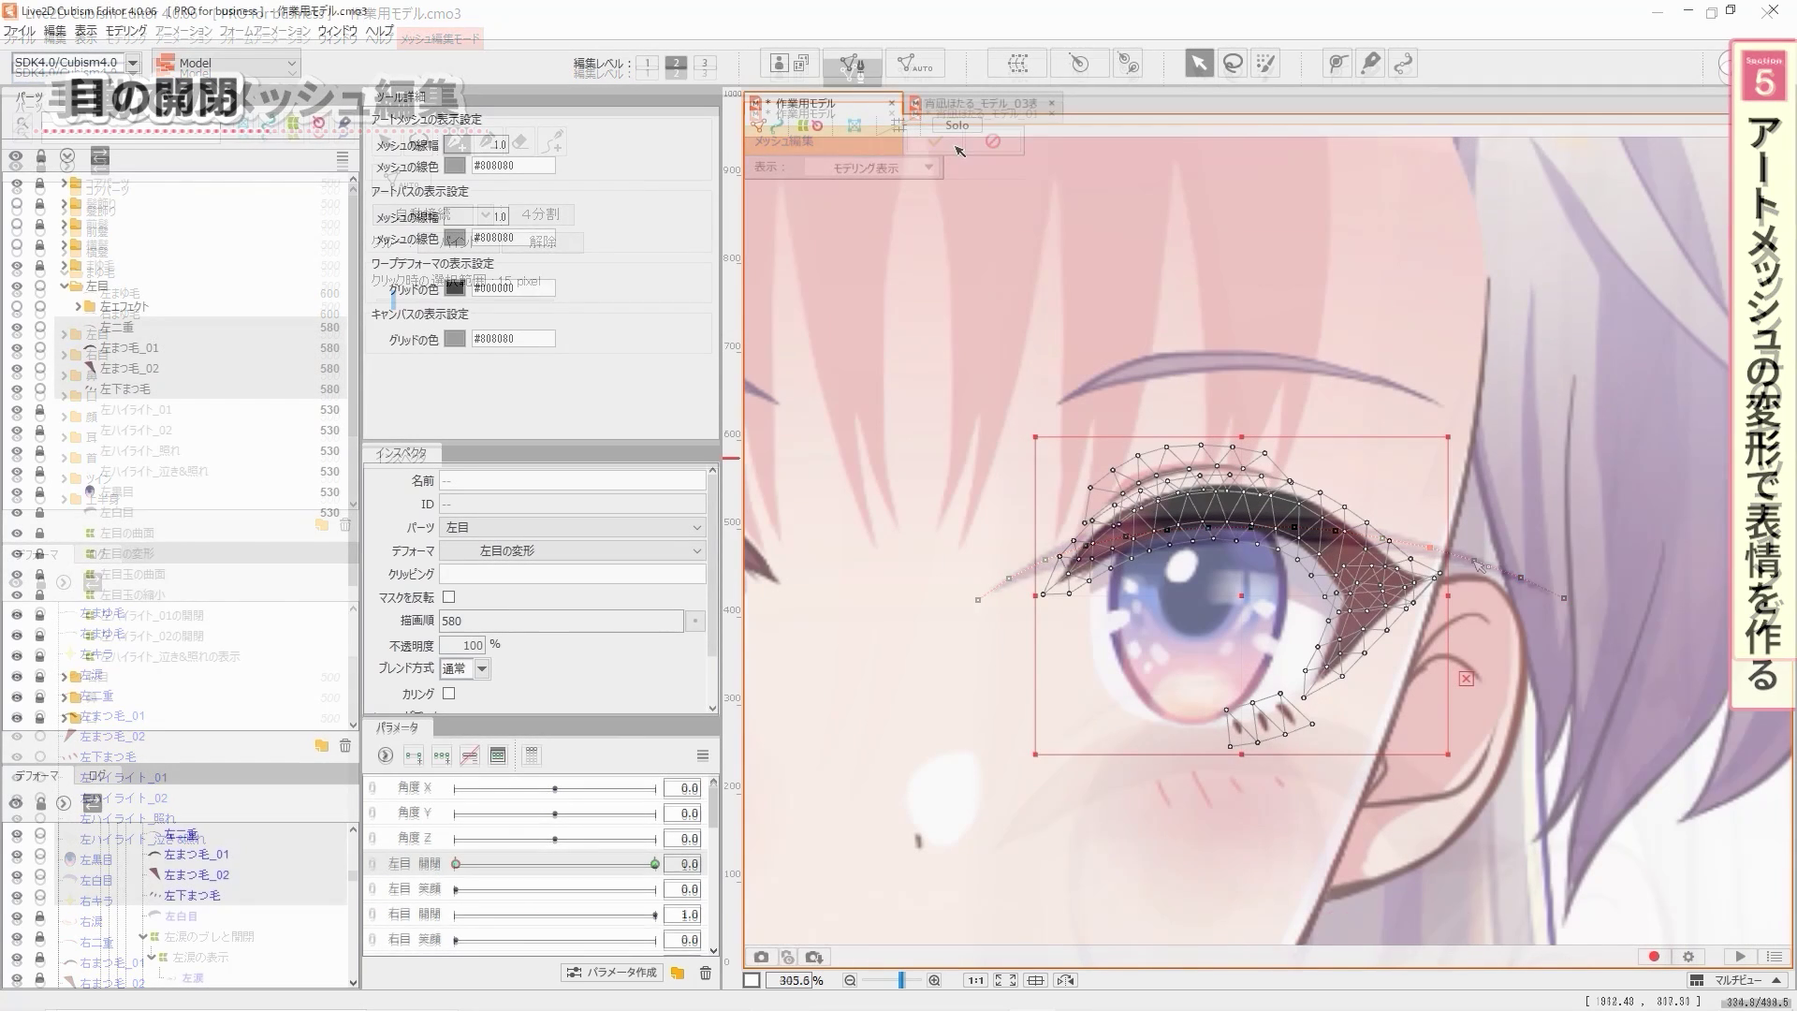
- Select 左二重 and 左まつ毛_01 together and move them straight down to the lower edge of the eye
left_click(219, 327)
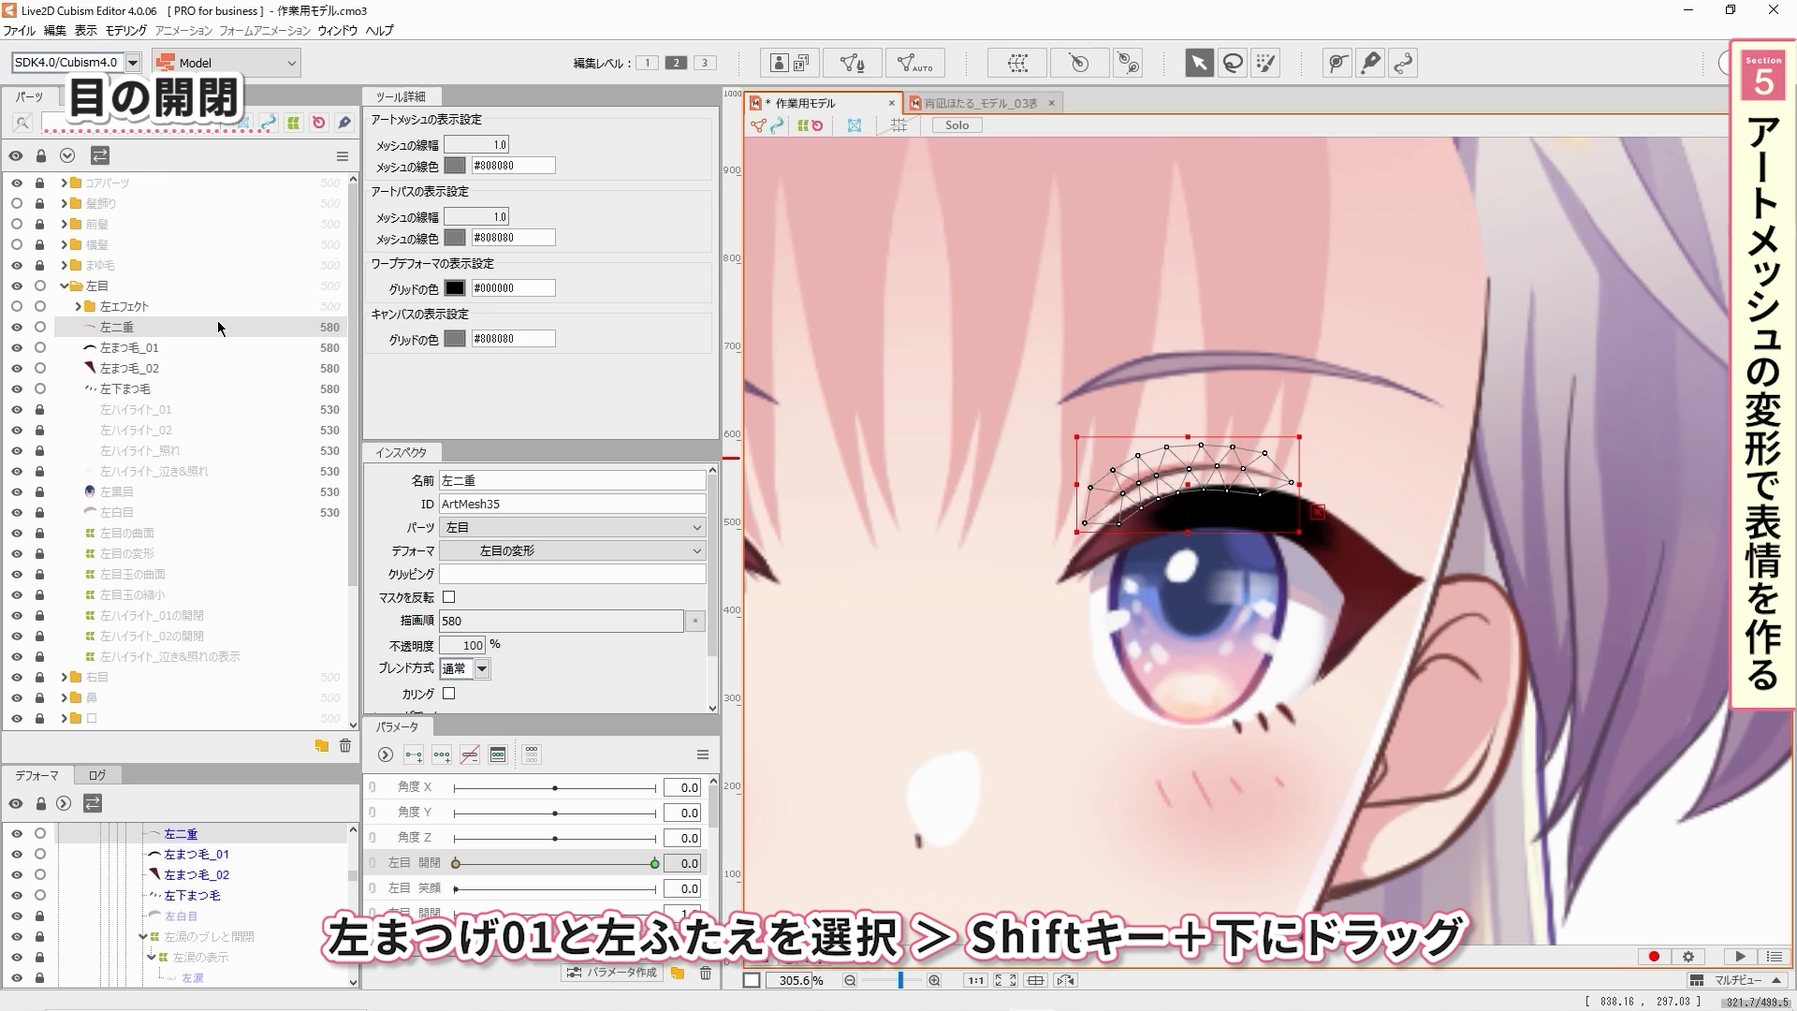
left_click(214, 349, "ctrl")
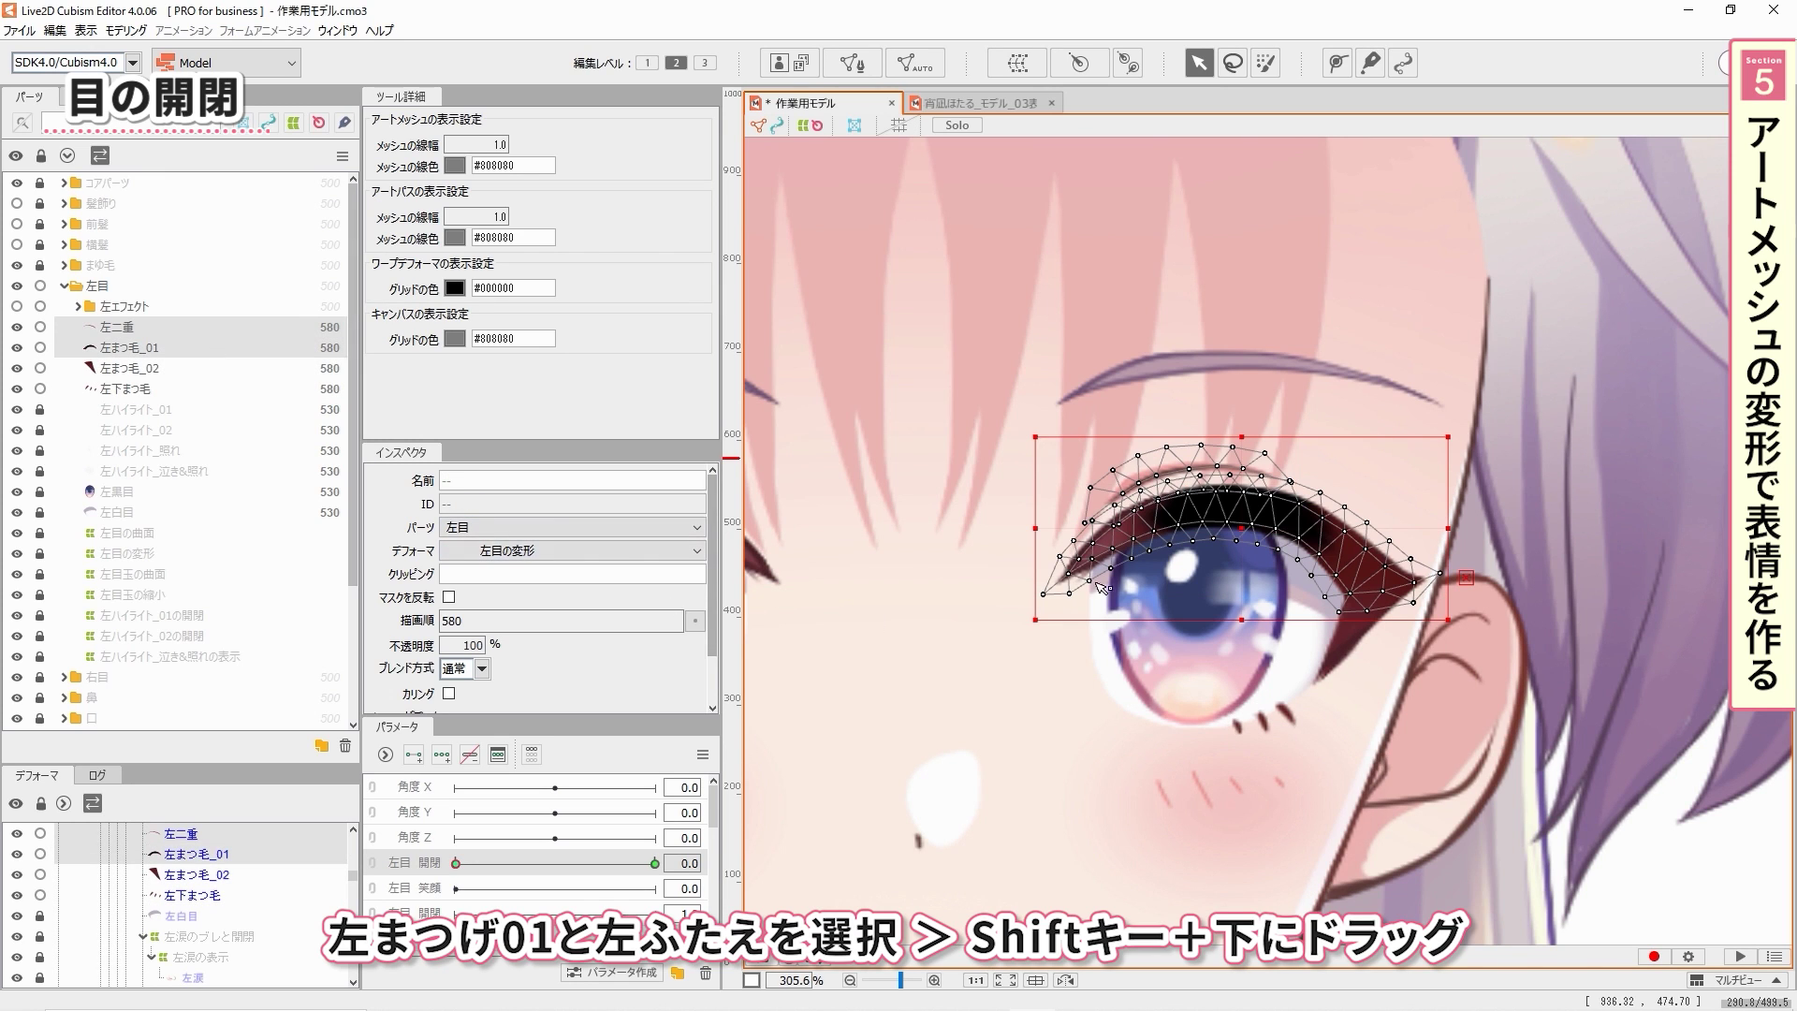
left_click_drag(1240, 533, 1234, 729)
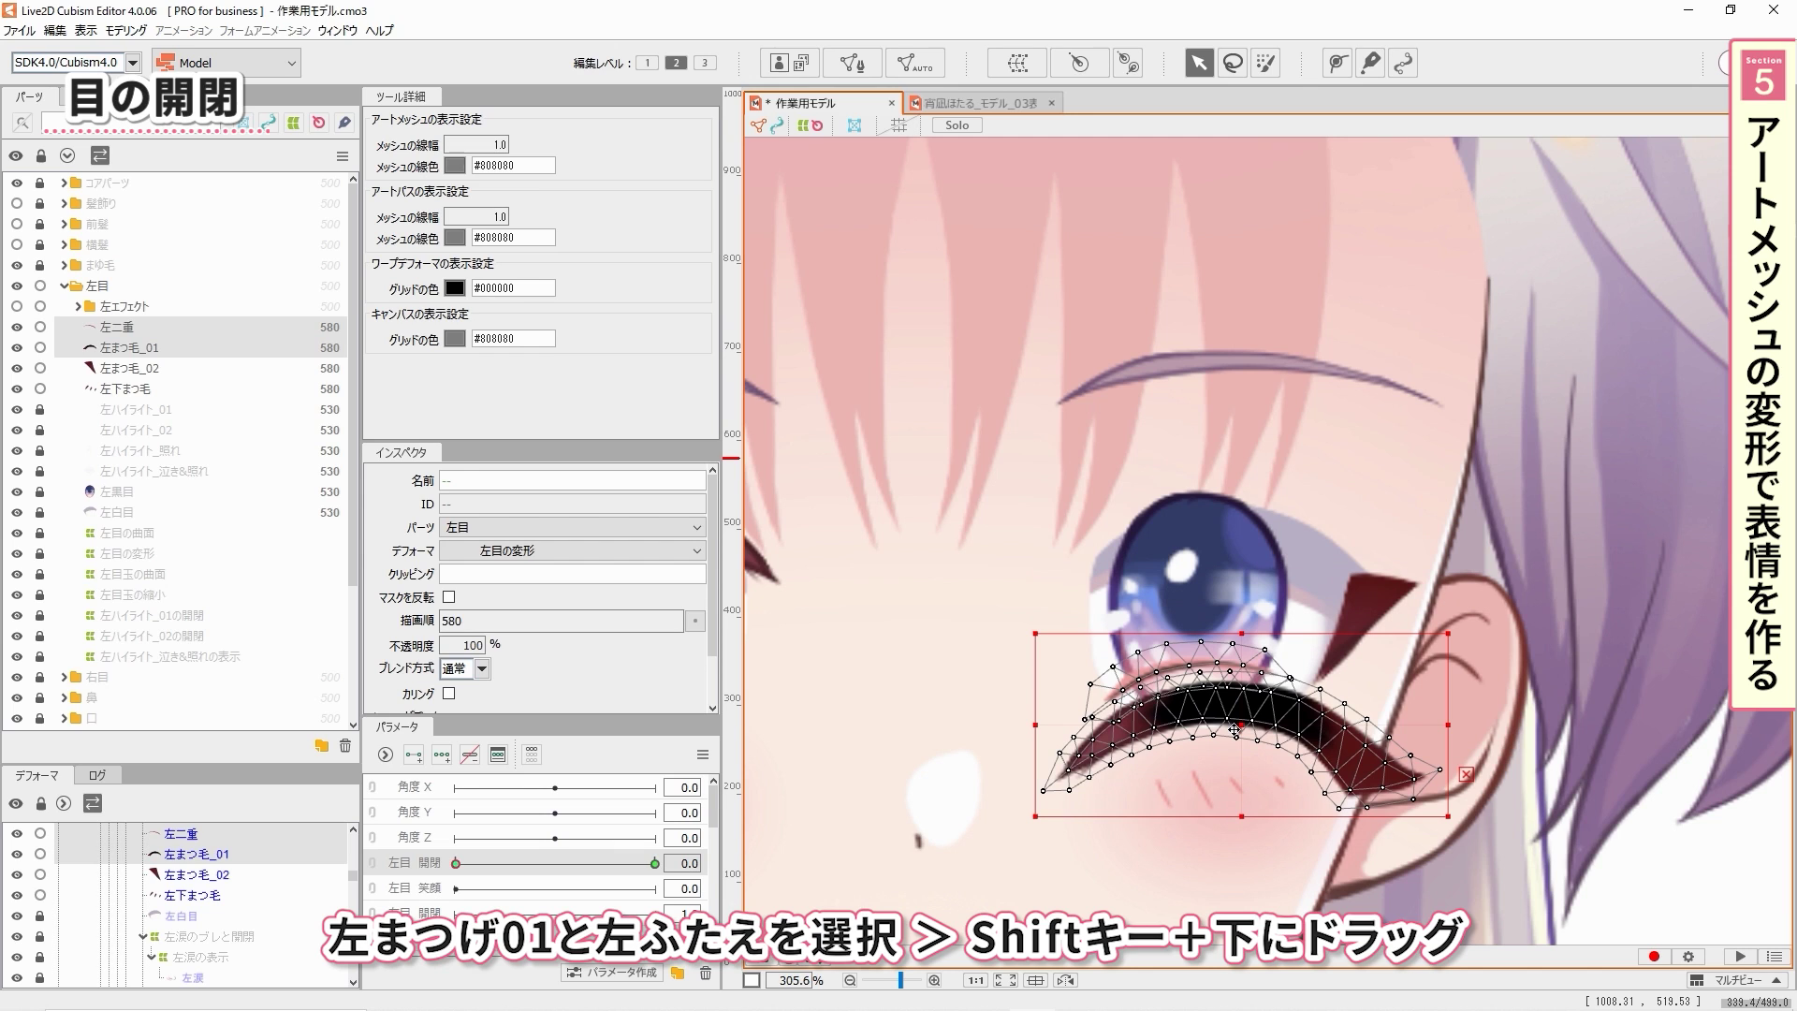
- Create a five-point deform path along the 左まつ毛_01 eyelash from its inner to its outer end
left_click(200, 348)
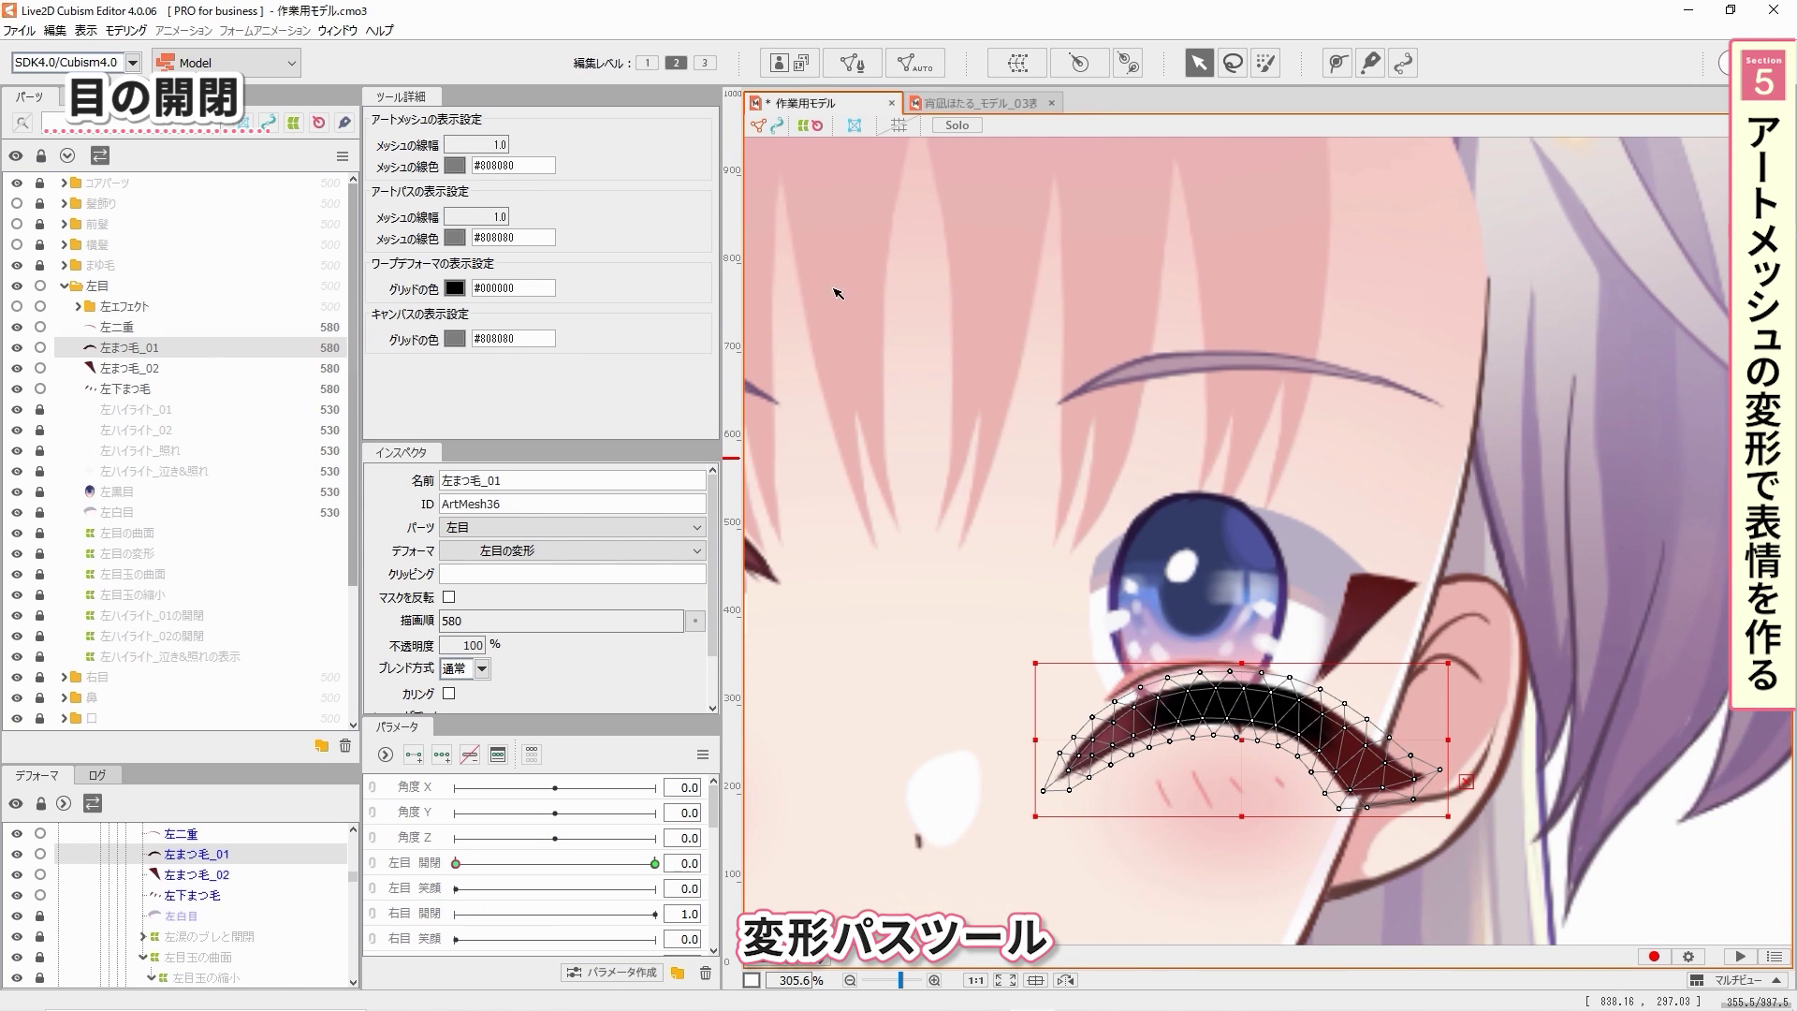
left_click(1336, 66)
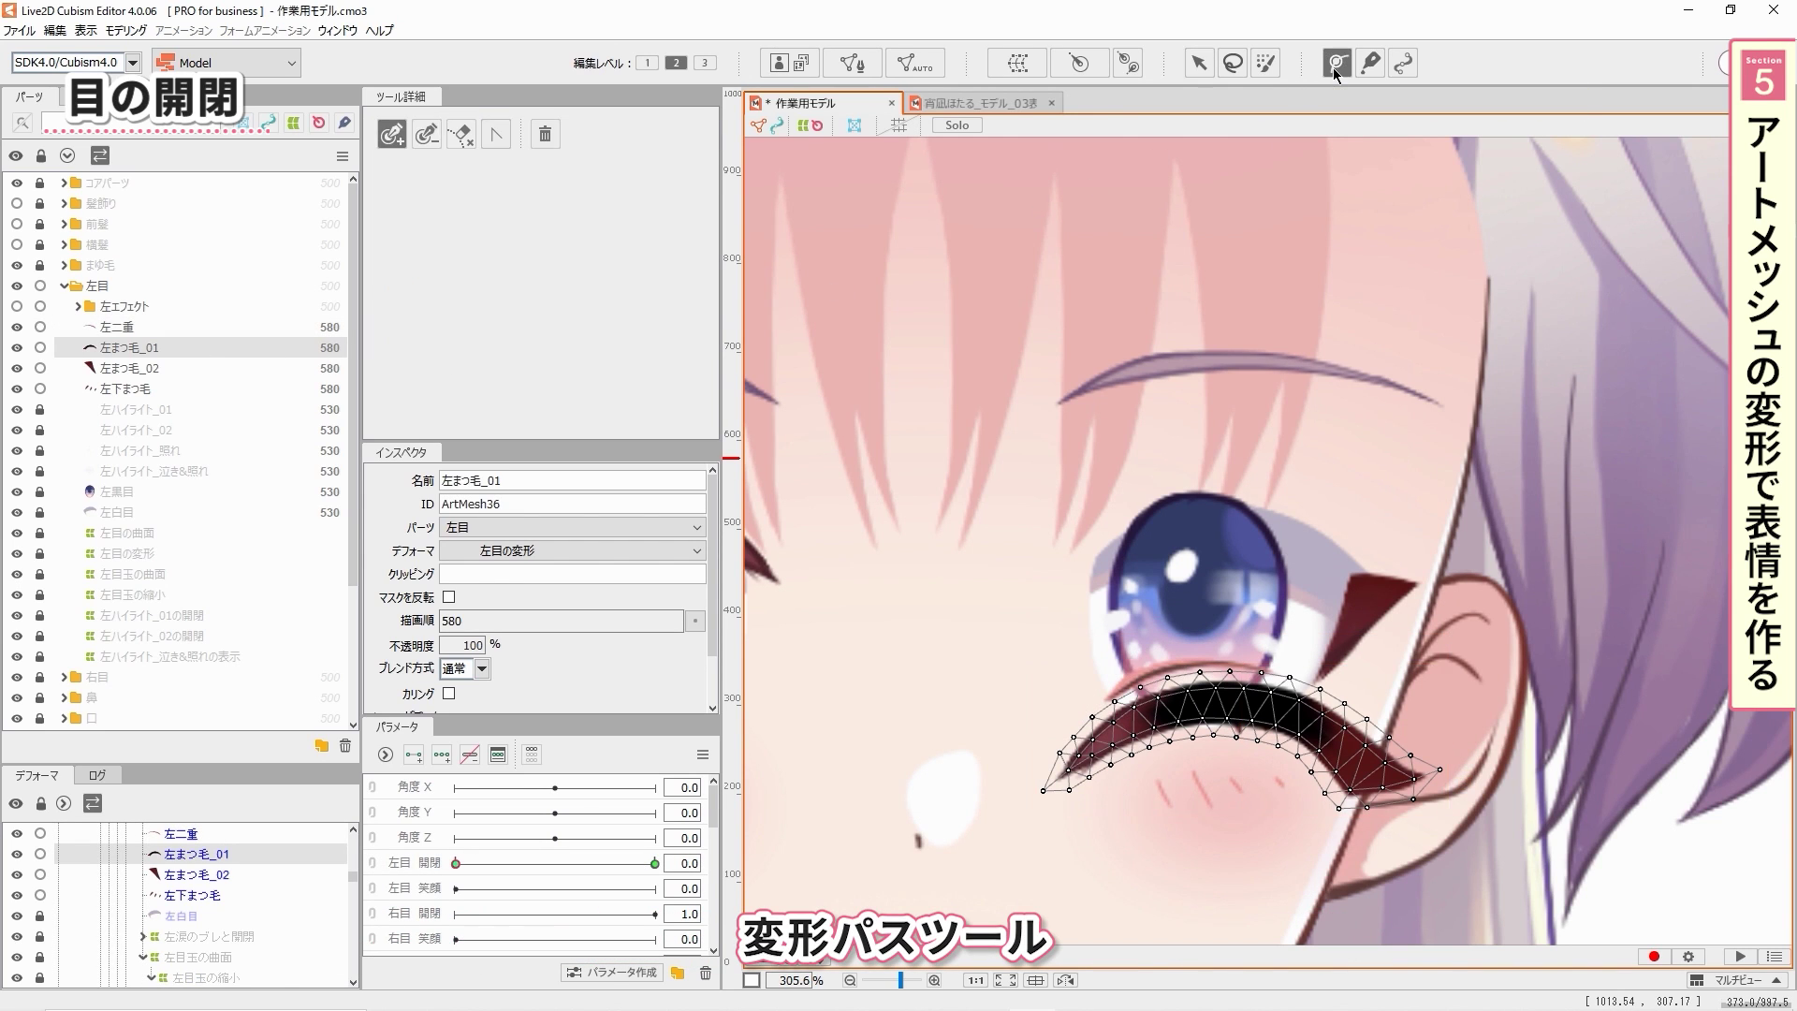
left_click(1021, 807)
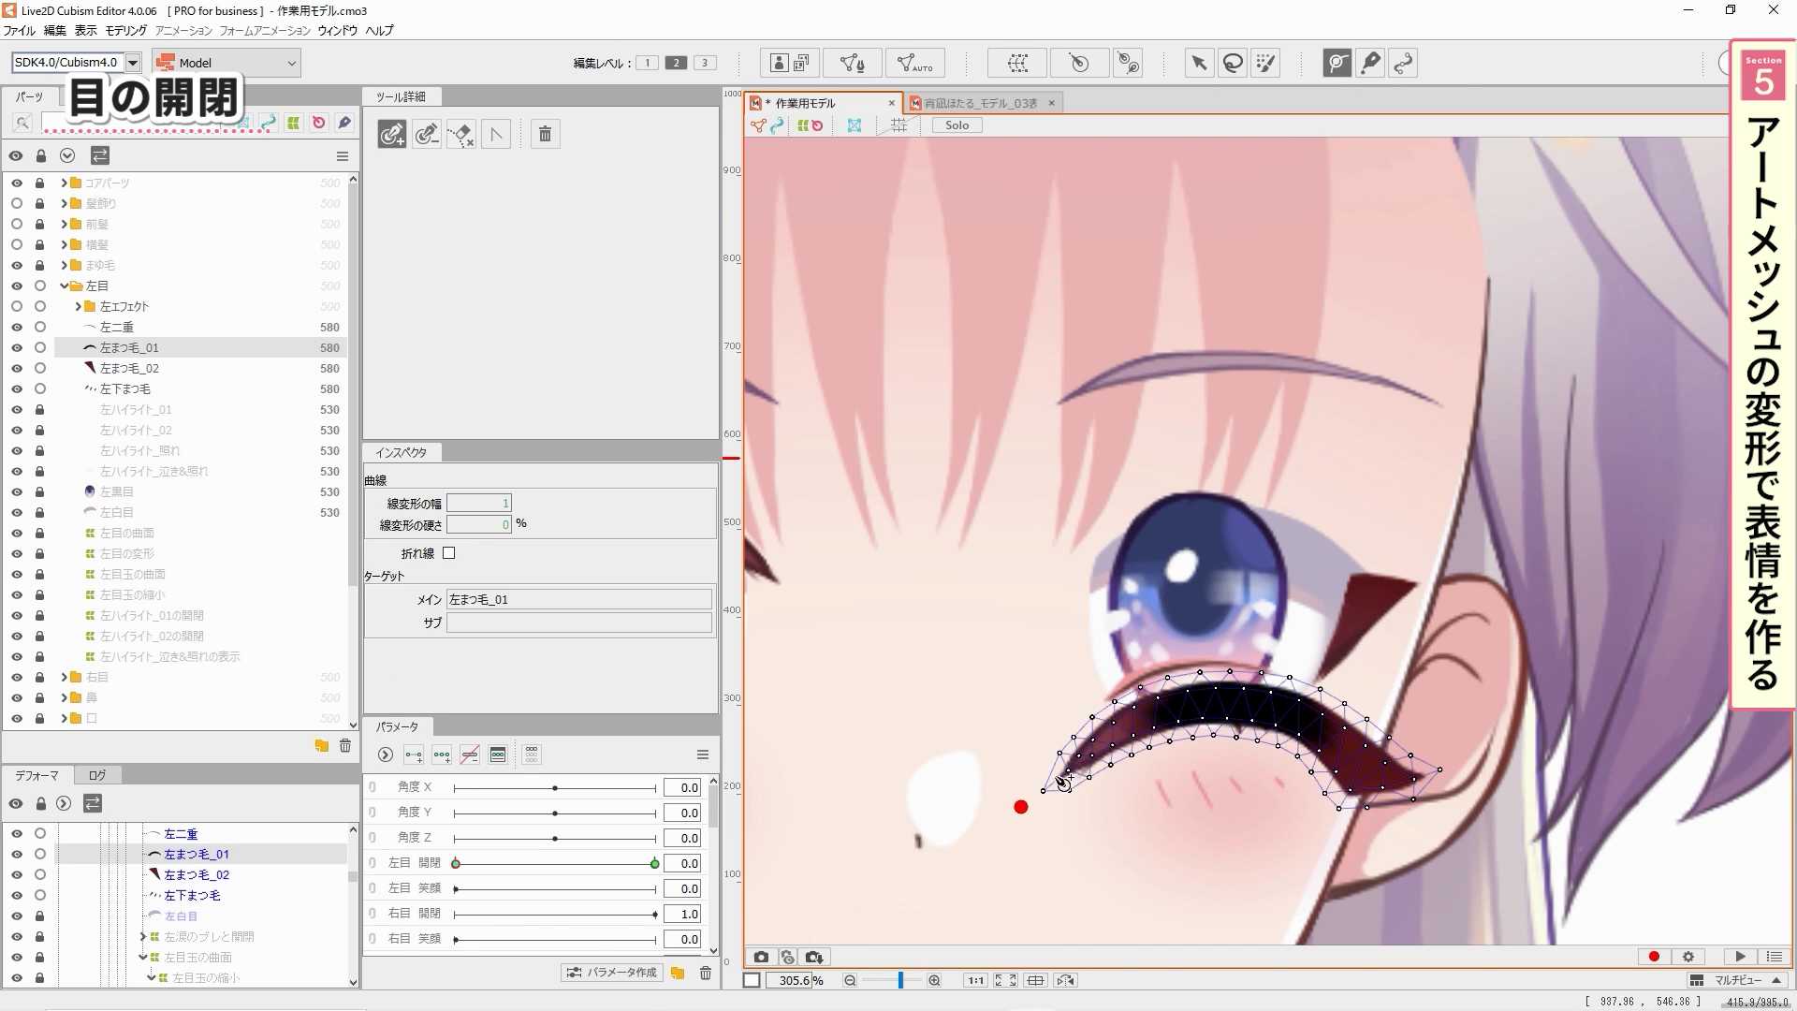
left_click(1124, 729)
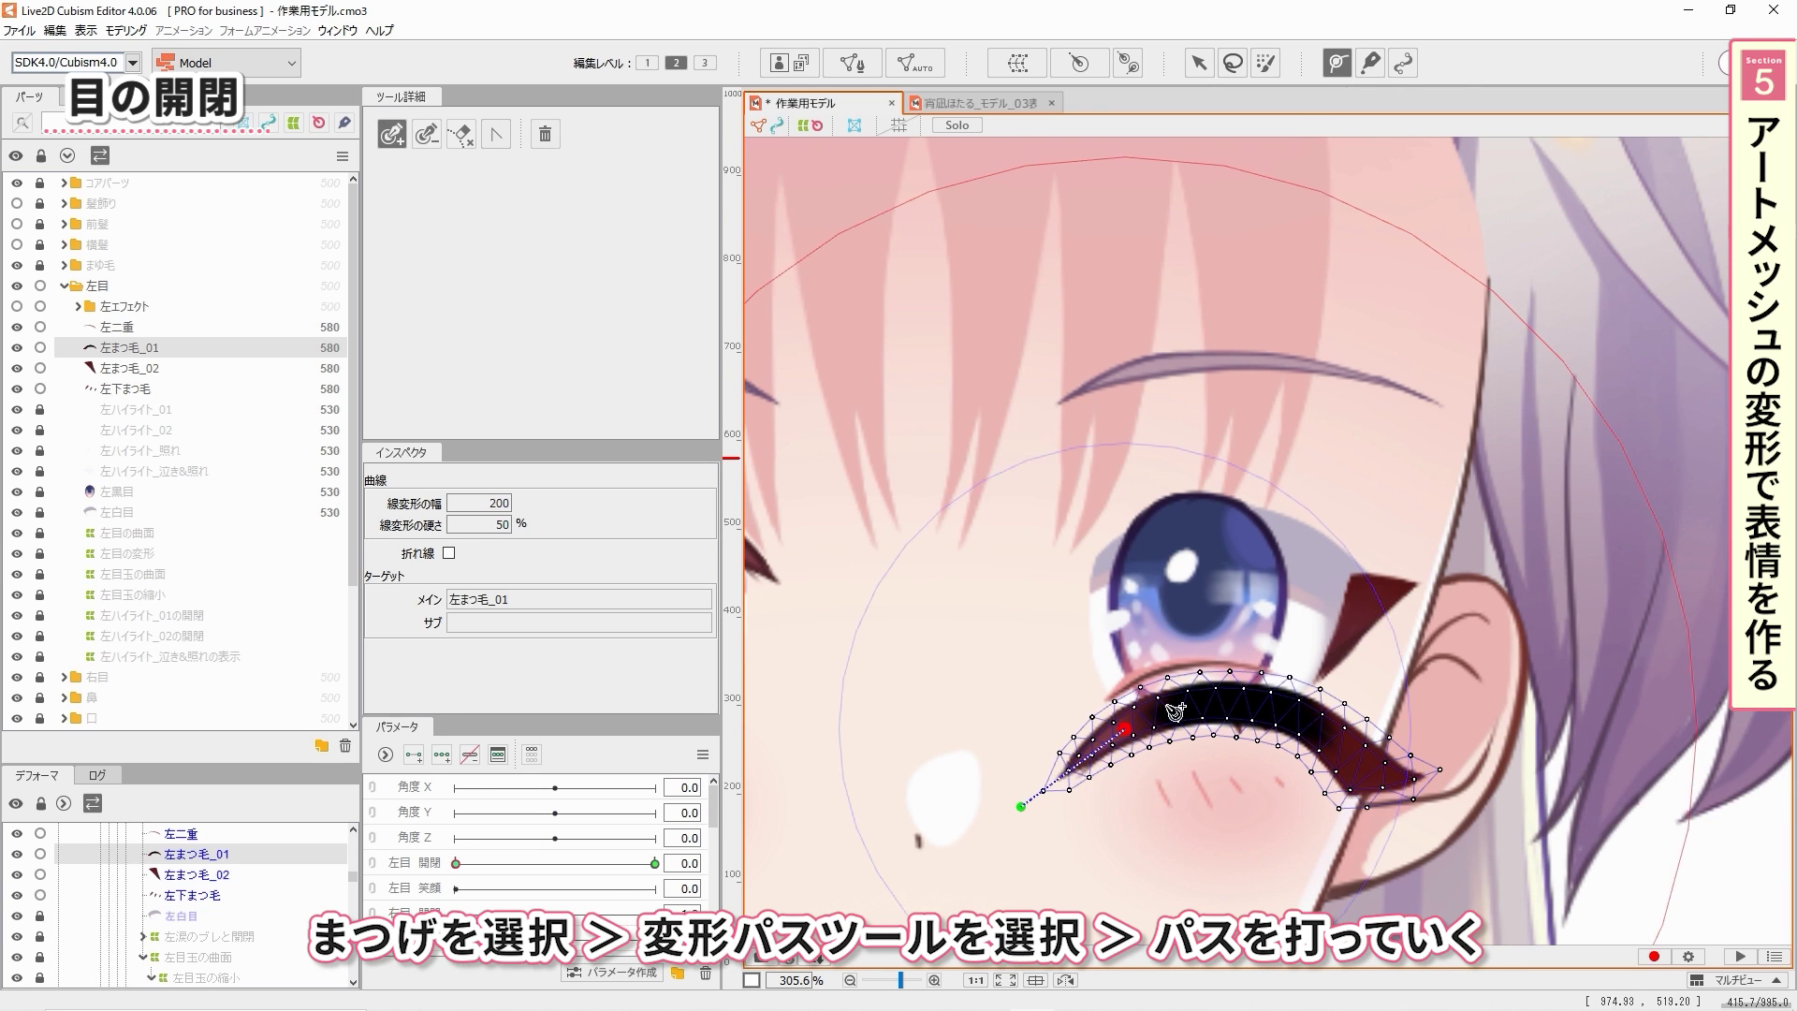
left_click(1232, 702)
left_click(1337, 737)
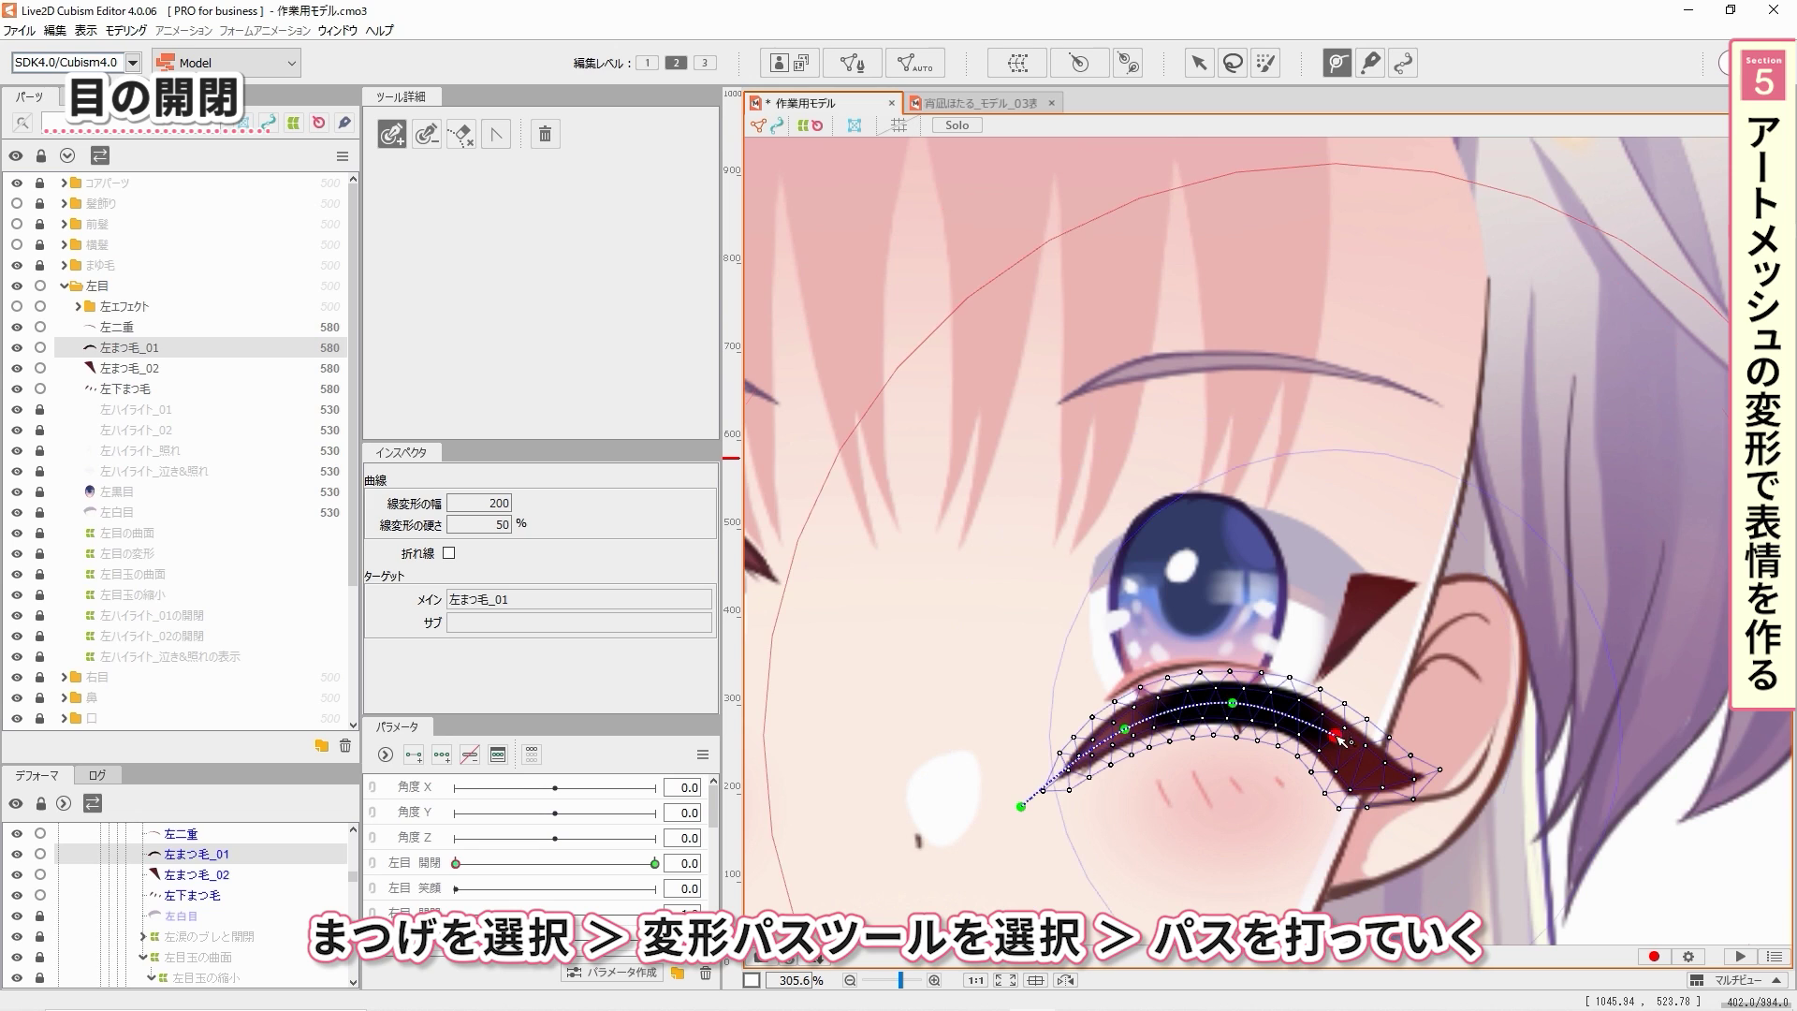
left_click(1402, 804)
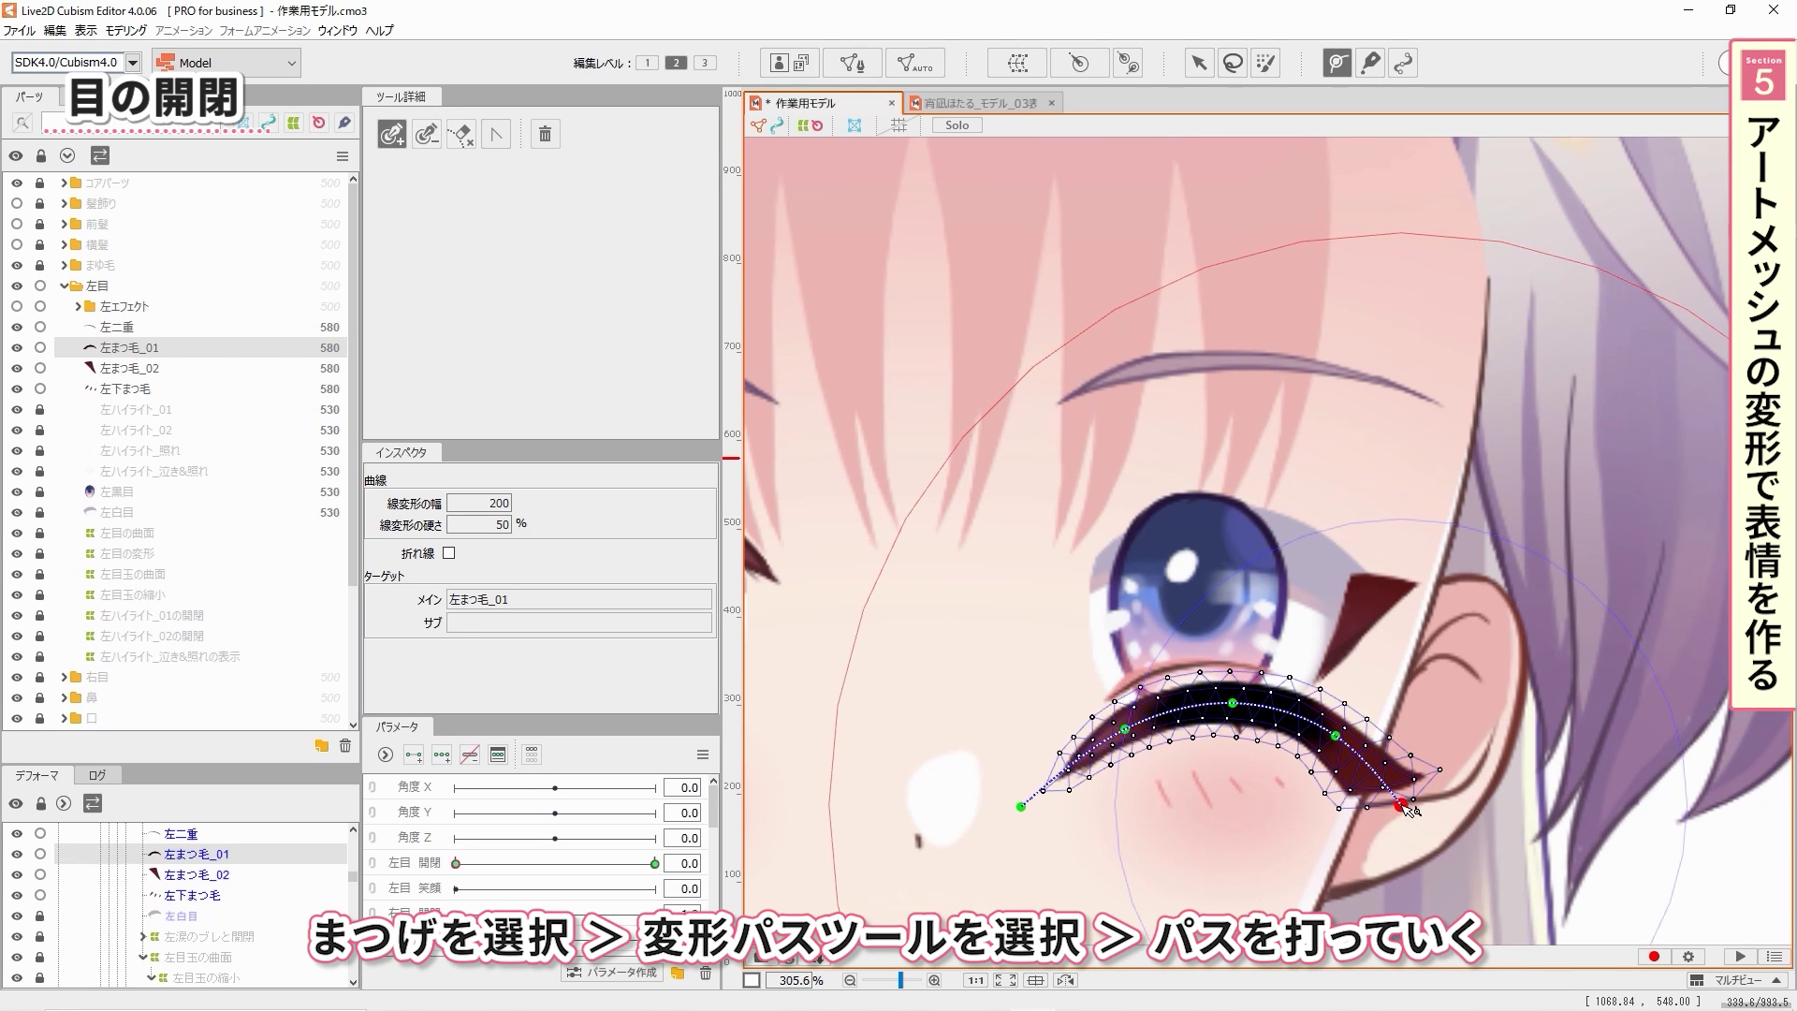
- Reshape the 左まつ毛_01 deform path to flatten the lash into a closed-eye line and raise it slightly
left_click(1195, 68)
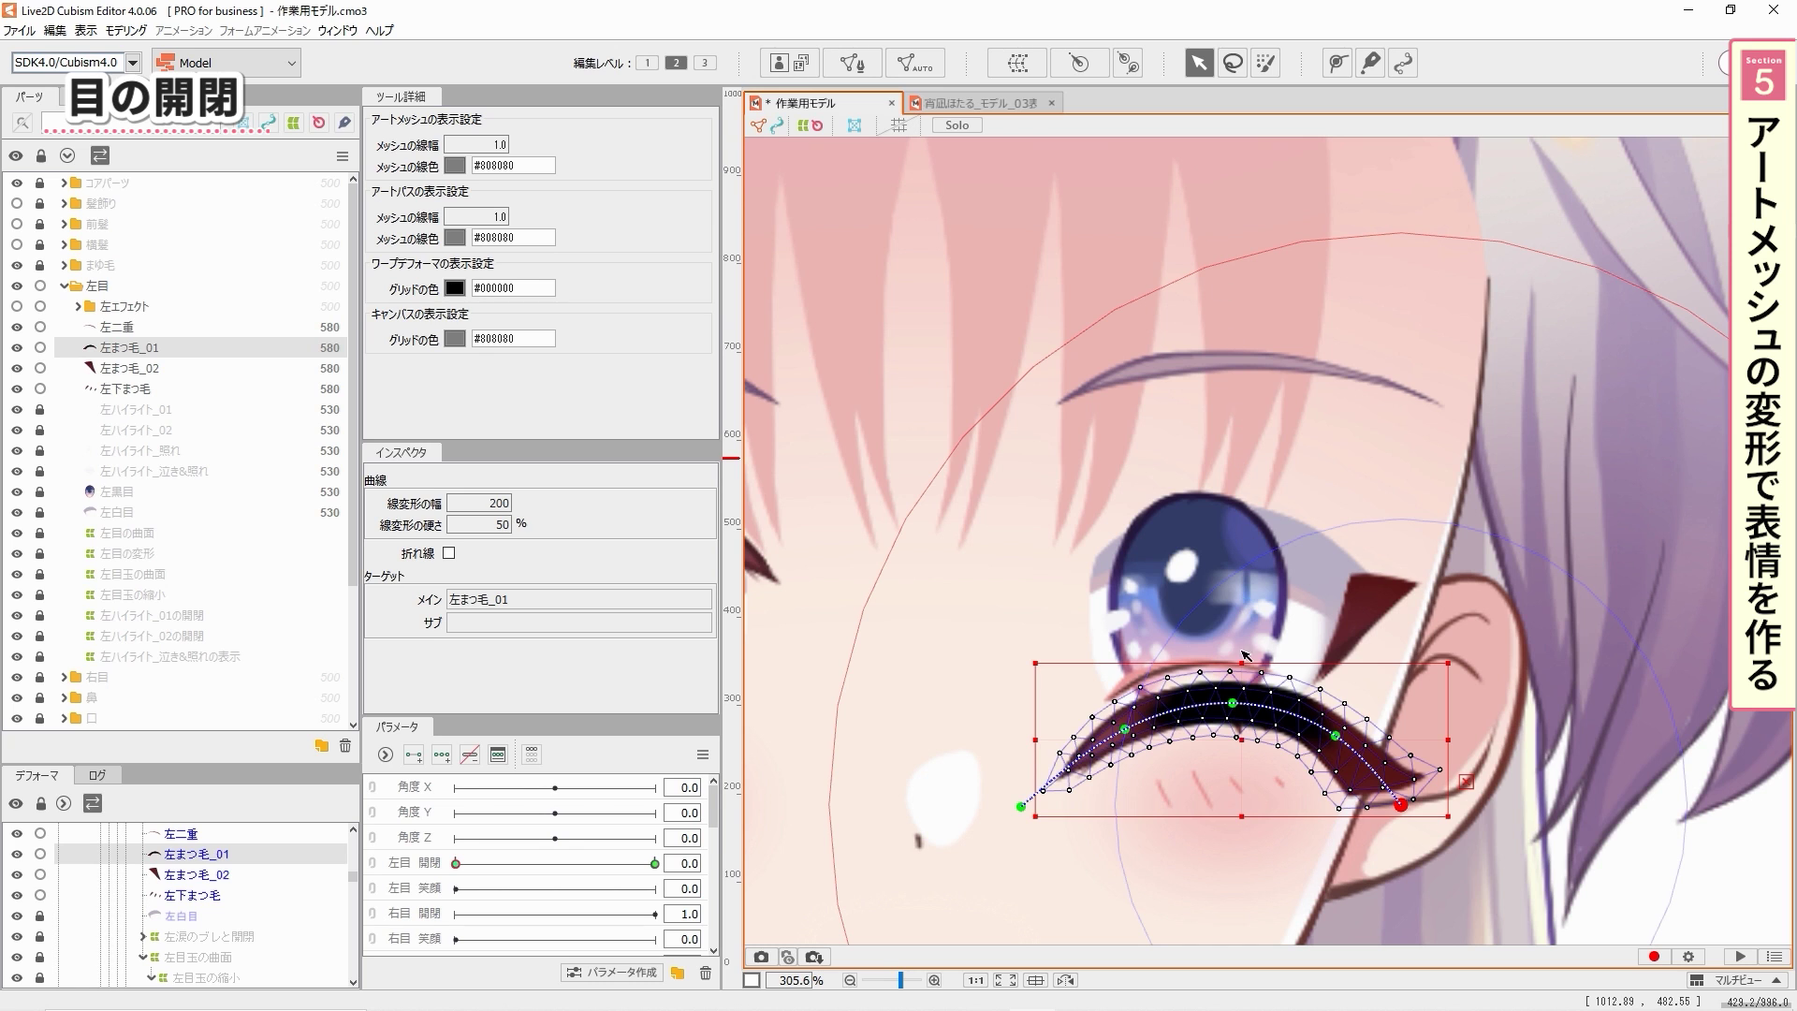
left_click_drag(1231, 701, 1232, 747)
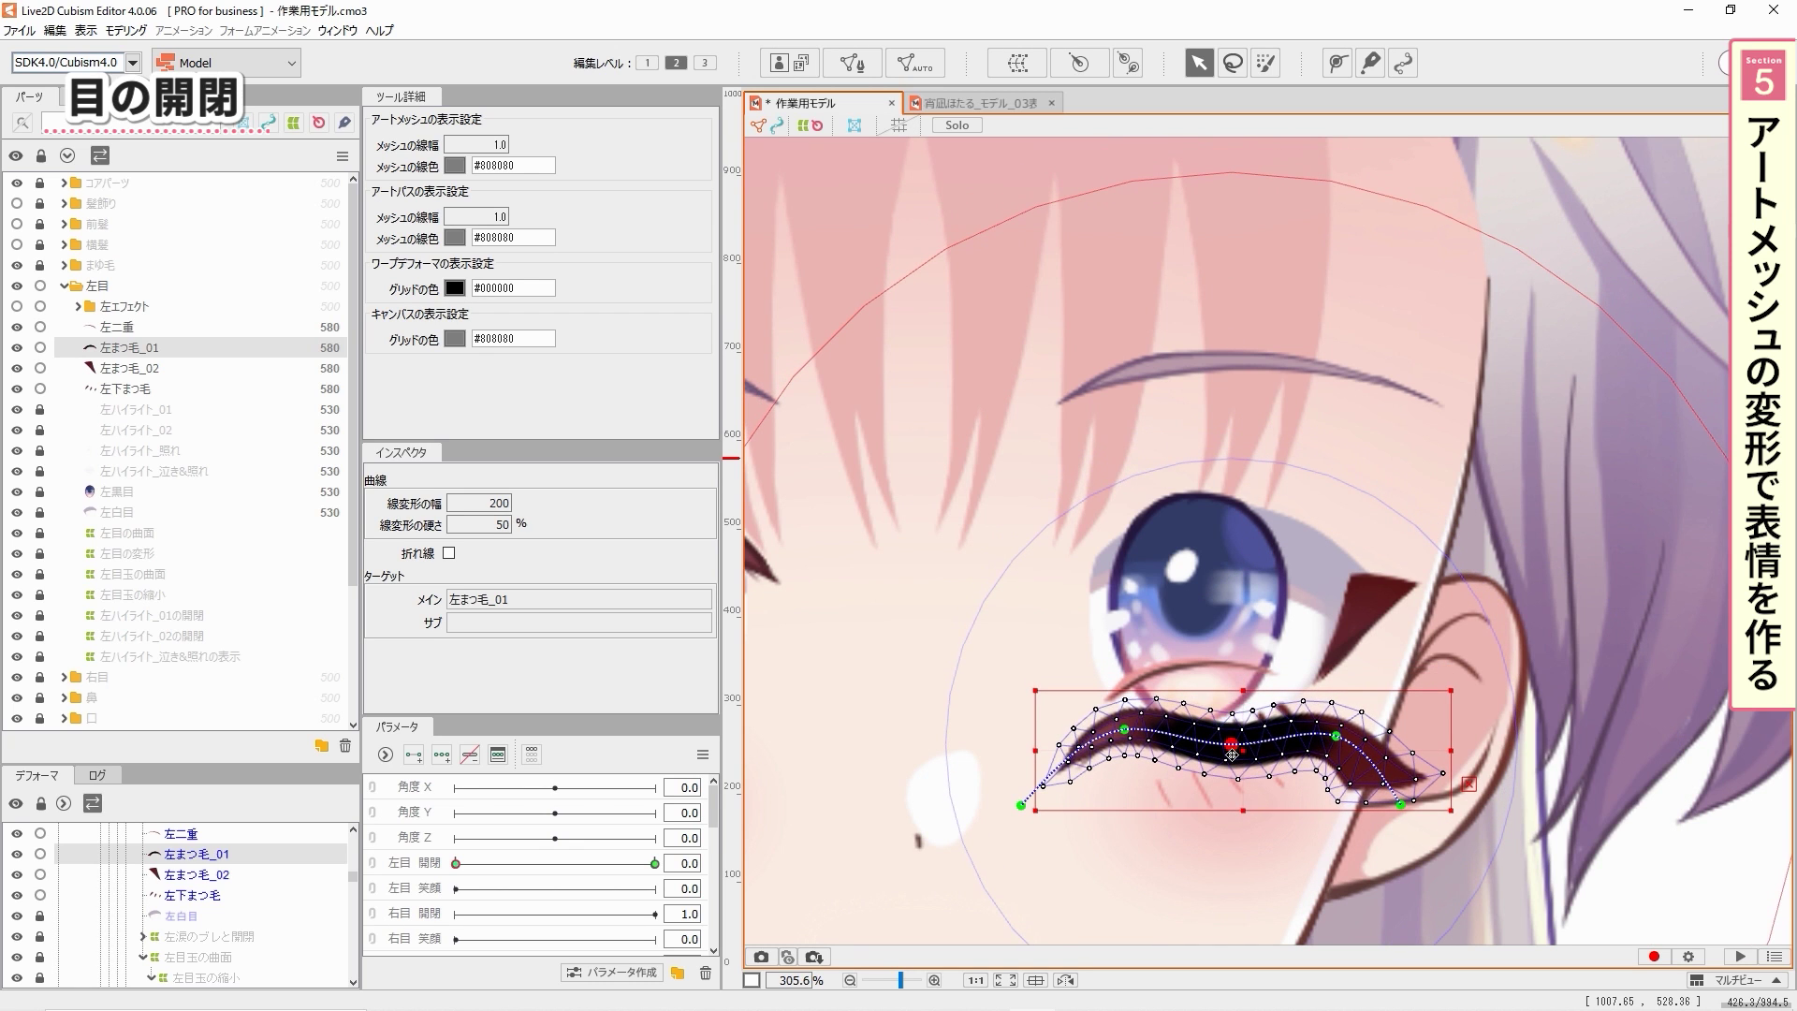
left_click_drag(1243, 751, 1243, 700)
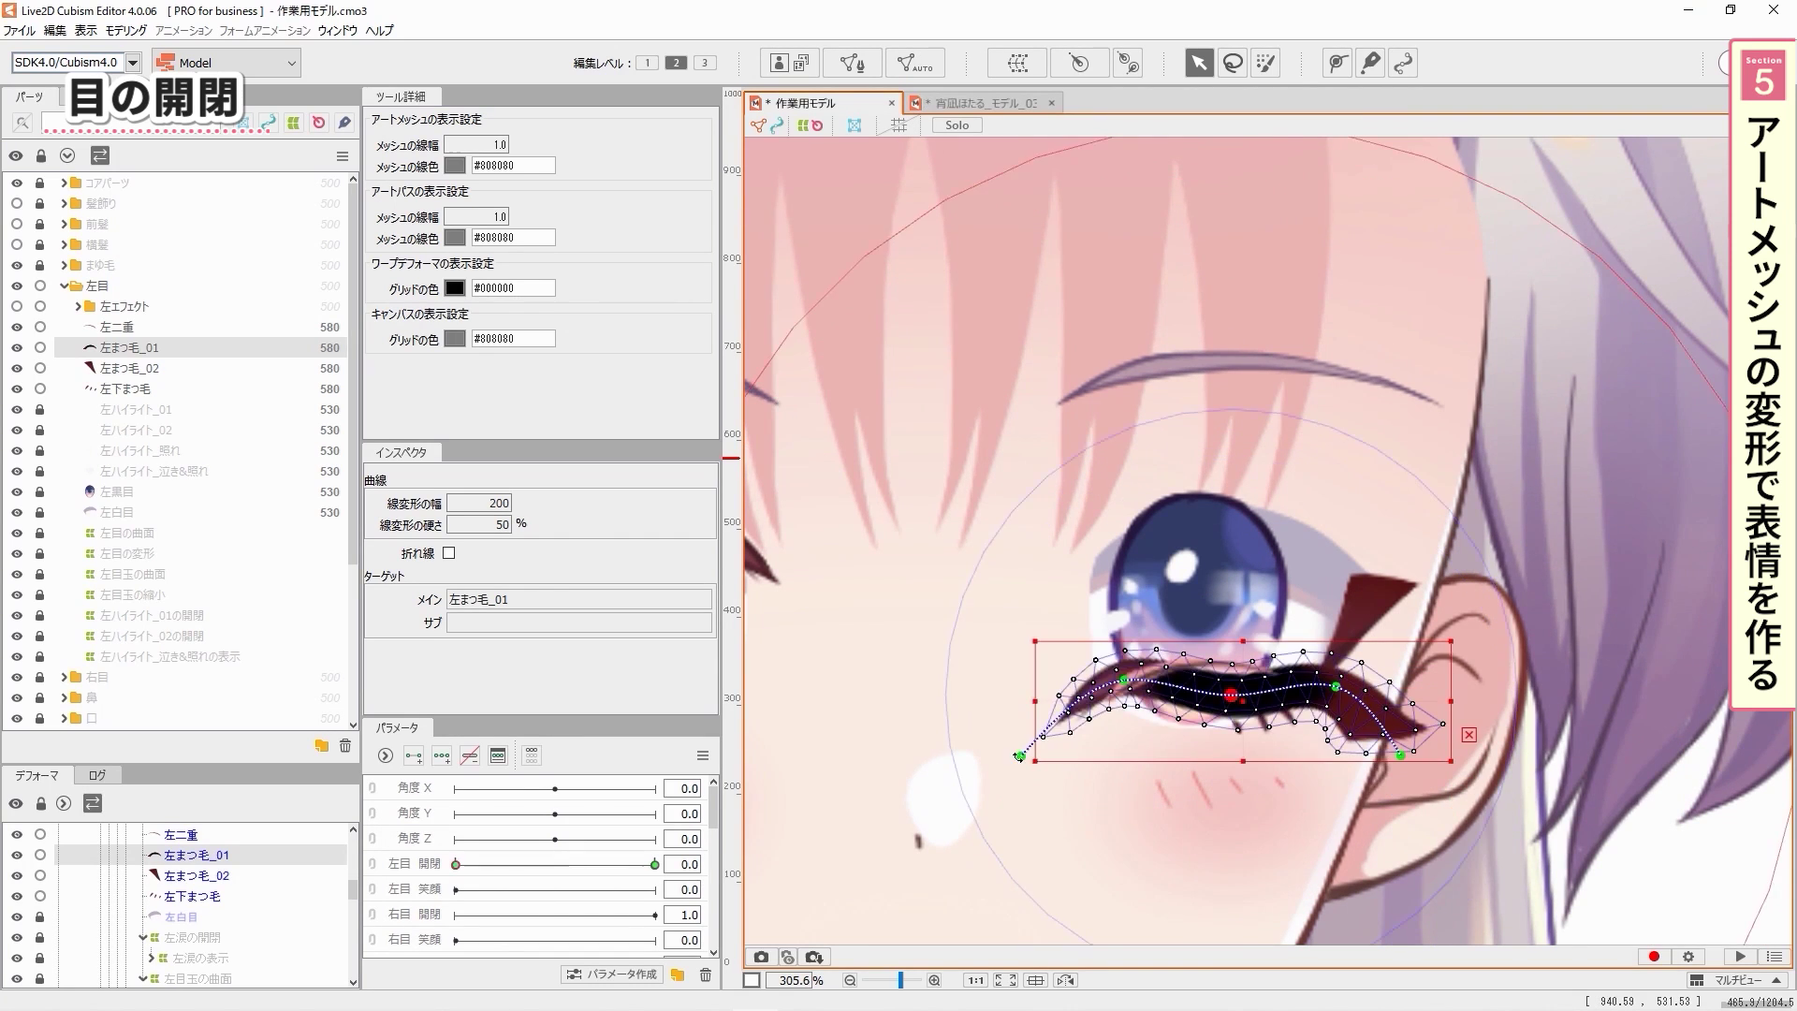
left_click_drag(1021, 754, 1036, 691)
left_click_drag(1336, 686, 1291, 688)
left_click(1400, 754)
left_click(878, 63)
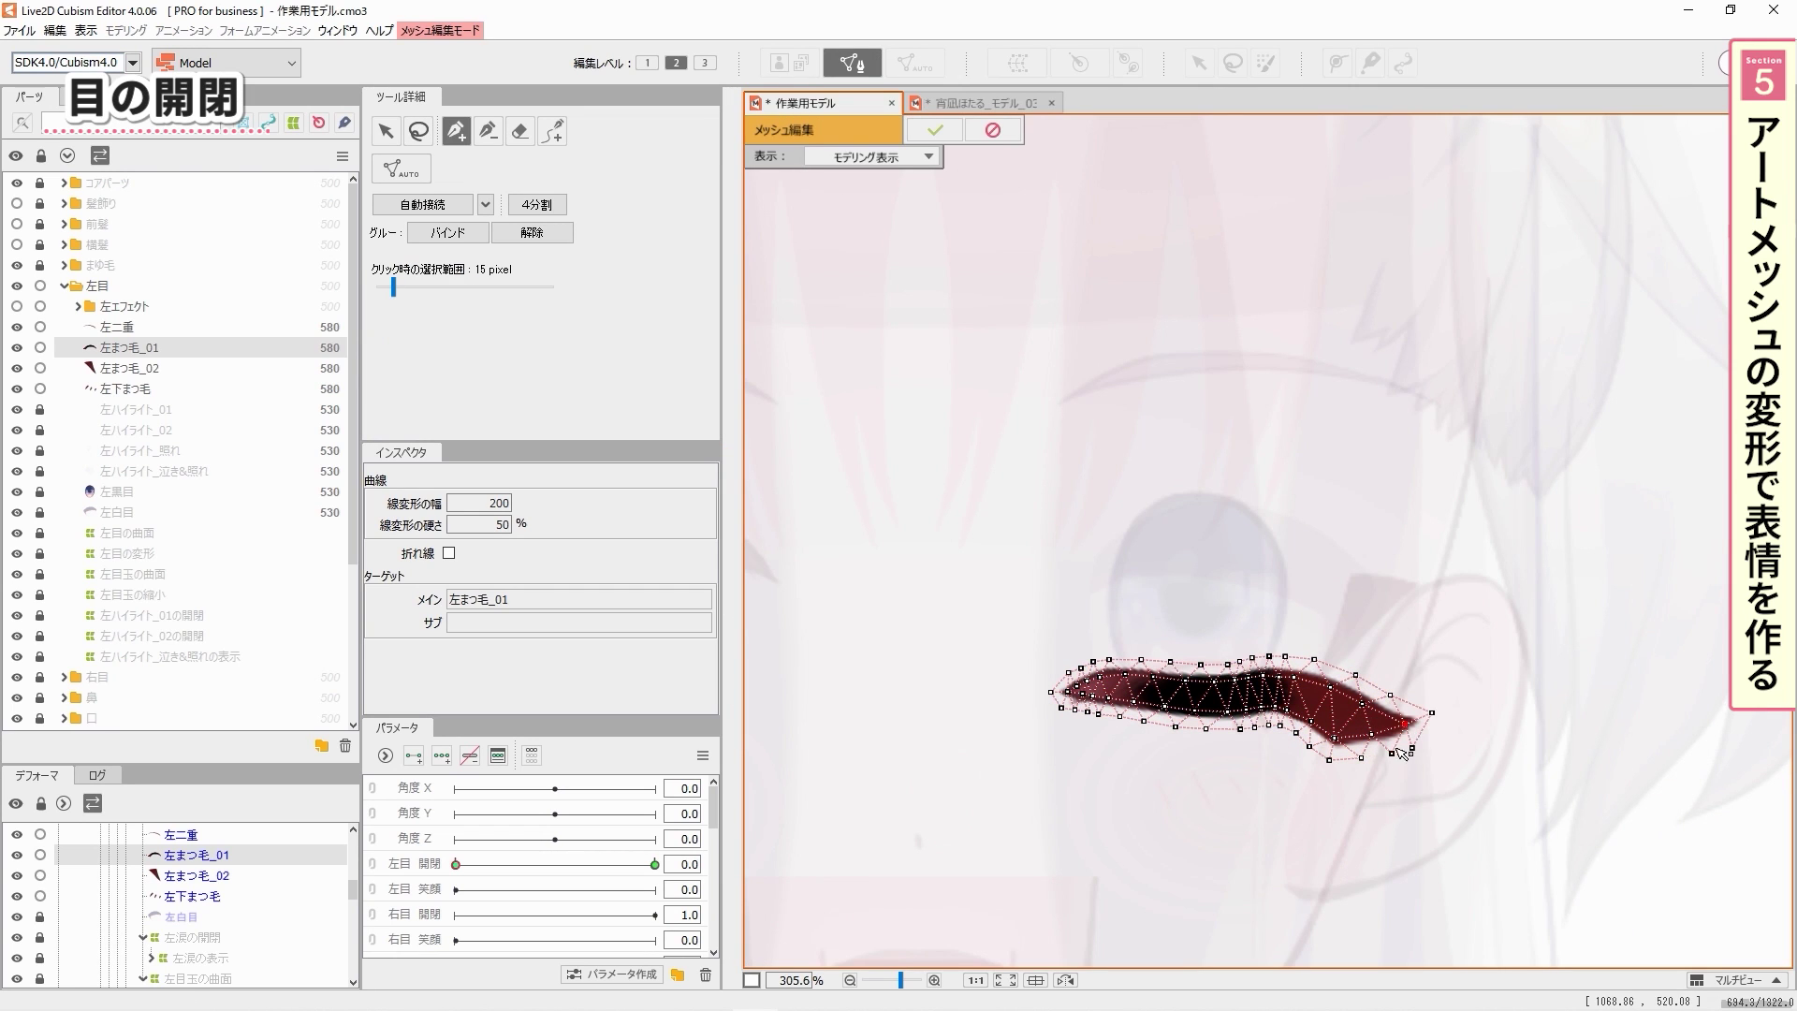
left_click(993, 130)
left_click(914, 580)
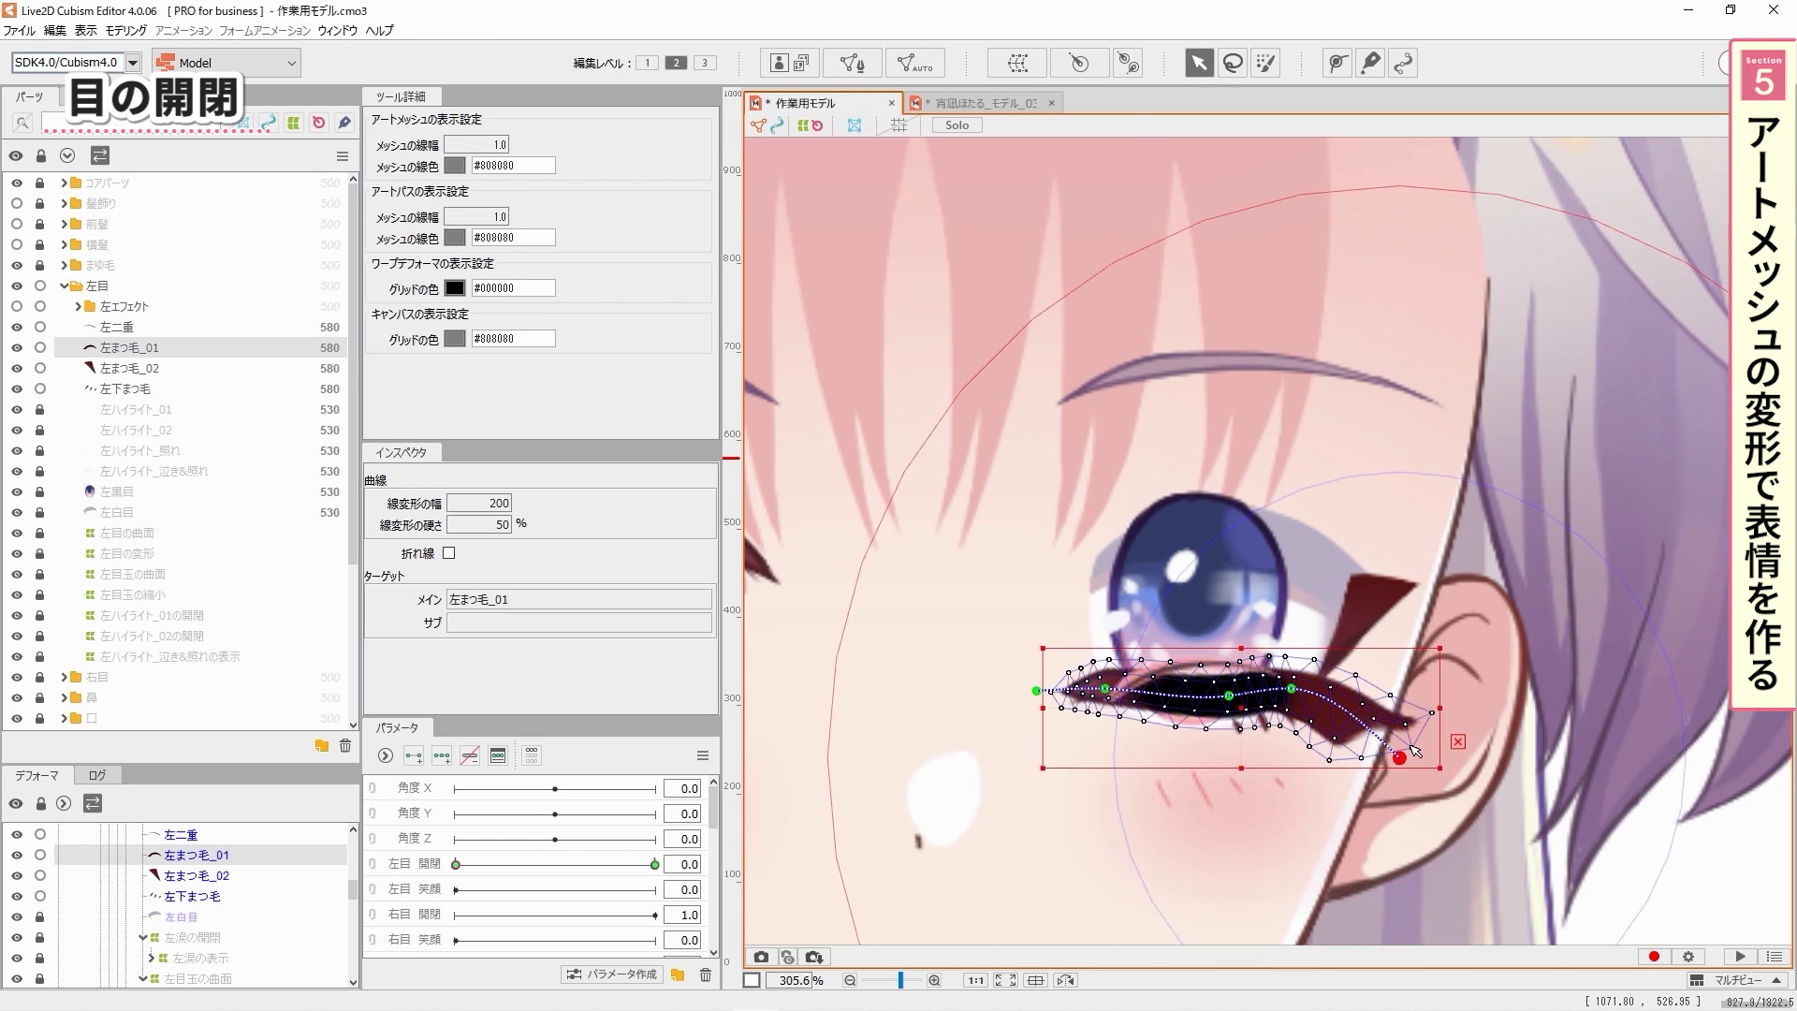
- Pull the mesh vertices at the outer tip of 左まつ毛_01 inward to shorten the lash's tail
left_click_drag(1432, 713, 1430, 729)
left_click_drag(1406, 722, 1369, 703)
mouse_move(1355, 674)
left_mouse_down()
mouse_move(1326, 660)
mouse_move(1357, 707)
left_mouse_up()
left_click_drag(1369, 704, 1357, 717)
left_click_drag(1390, 720, 1374, 716)
left_click_drag(1430, 729, 1347, 729)
- Switch to edit level 1 and refine the outer-end vertices of 左まつ毛_01 into a clean tapered tip
left_click(646, 63)
left_click_drag(1323, 759, 1314, 708)
left_click_drag(1305, 746, 1317, 728)
left_click_drag(1294, 733, 1297, 725)
left_click_drag(1326, 660, 1331, 671)
left_click_drag(1348, 682, 1348, 669)
left_click_drag(1369, 700, 1386, 709)
left_click_drag(1368, 715, 1338, 703)
left_click_drag(1352, 716, 1357, 709)
left_click_drag(1348, 693, 1345, 687)
left_click_drag(1338, 703, 1346, 715)
left_click_drag(1334, 727, 1386, 701)
left_click_drag(1365, 687, 1365, 682)
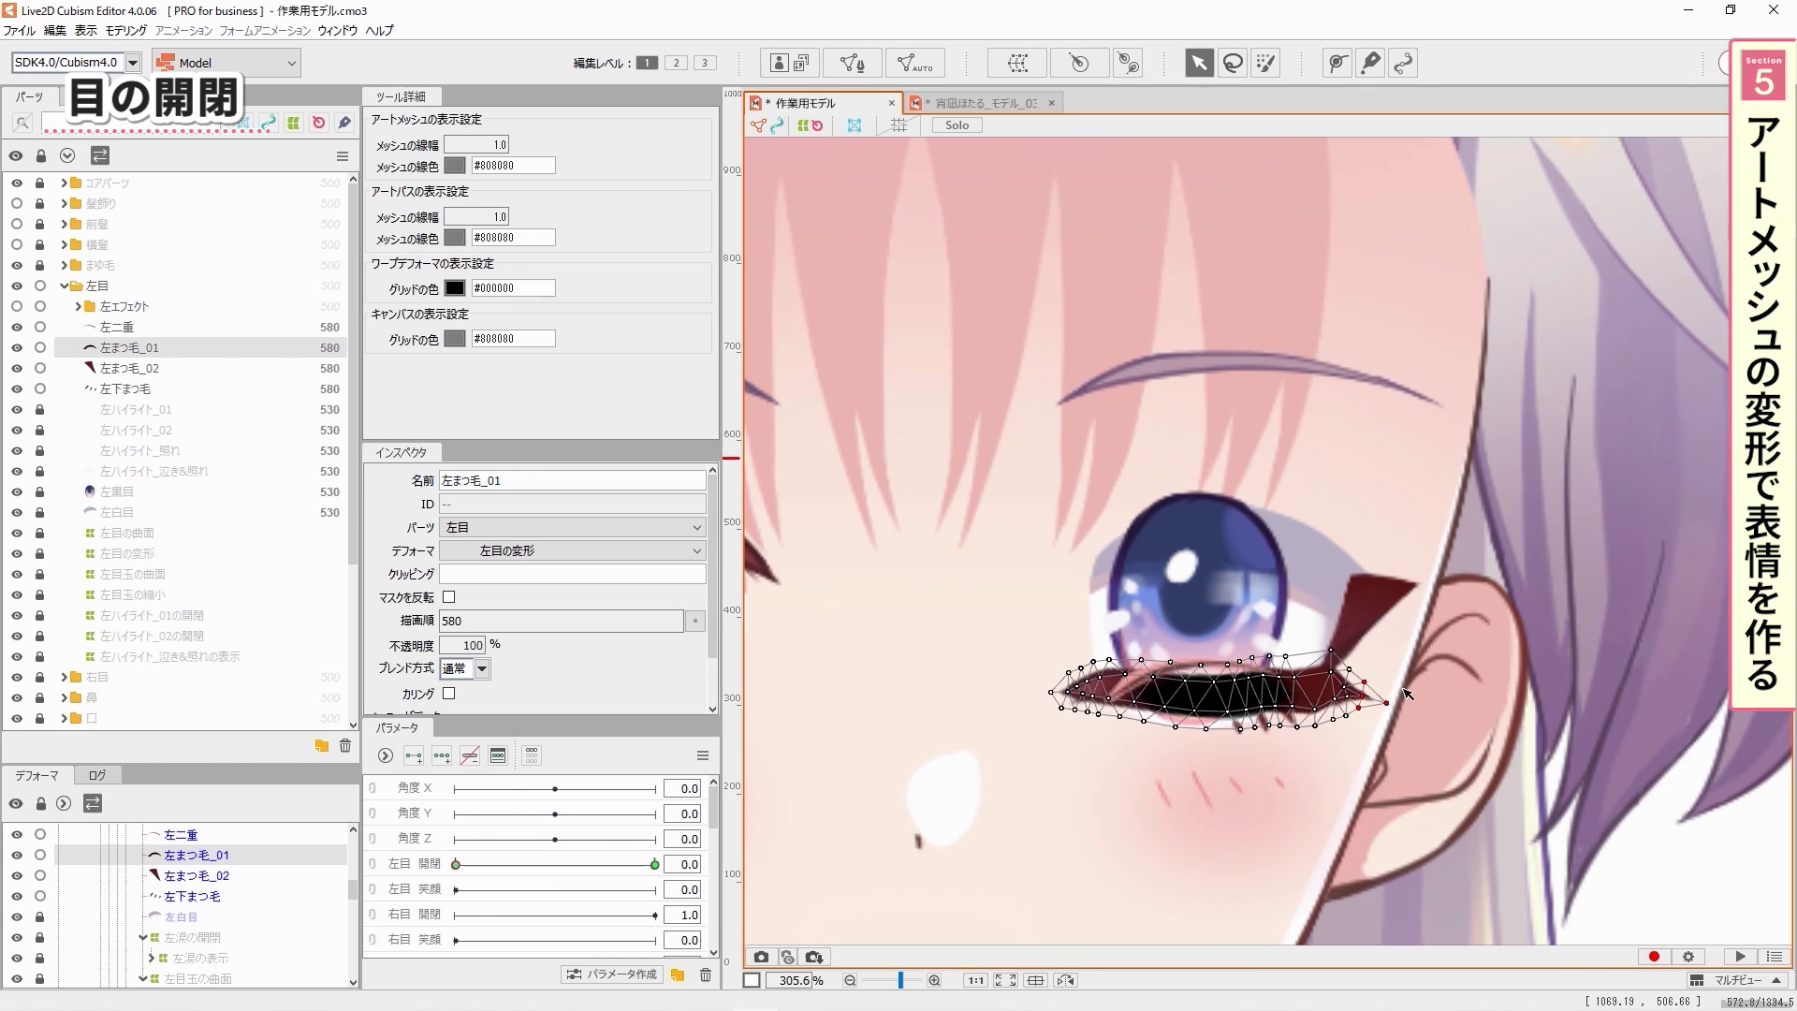
- Nudge the whole 左まつ毛_01 mesh and adjust its inner-corner vertices to smooth and thin the lash's inner end
key("ctrl+a")
left_click_drag(1219, 733, 1220, 732)
left_click_drag(1050, 692, 1053, 703)
left_click_drag(1061, 706, 1069, 706)
left_click_drag(1068, 673, 1068, 694)
left_click_drag(1081, 669, 1086, 678)
mouse_move(1093, 663)
left_mouse_down()
mouse_move(1113, 697)
mouse_move(1041, 653)
mouse_move(1079, 688)
left_mouse_up()
left_click(1082, 688)
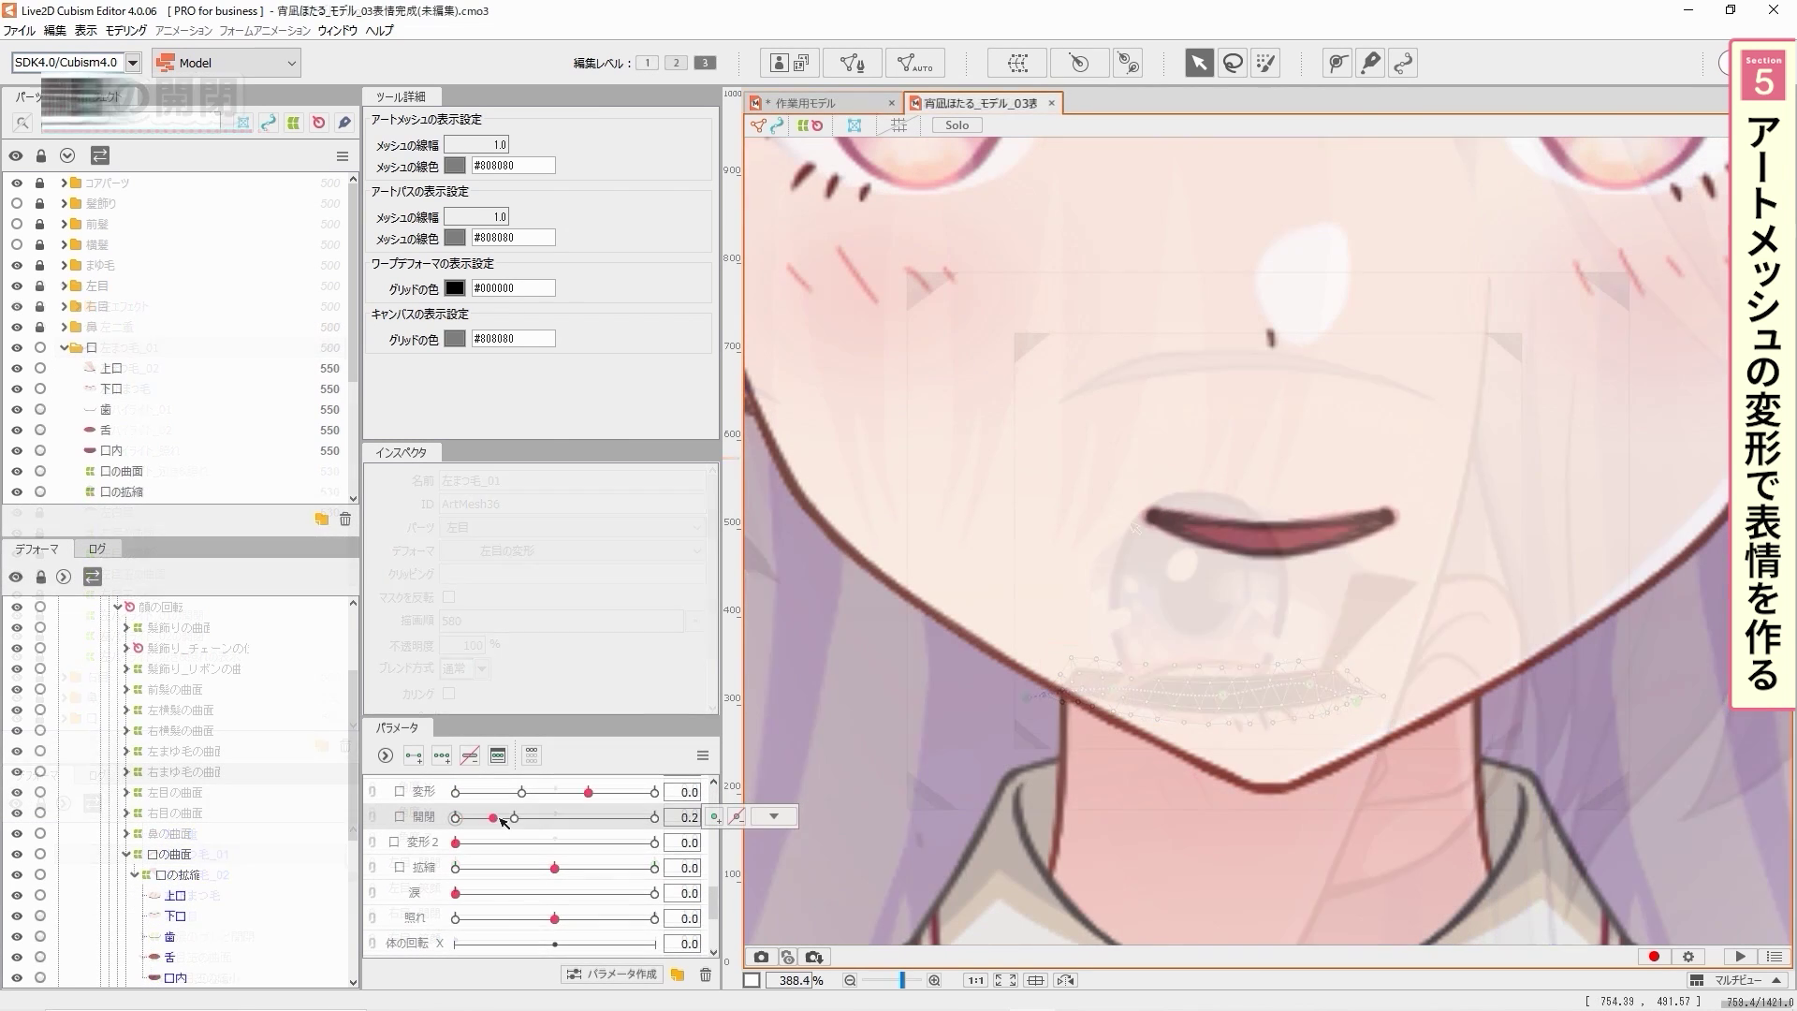
- Preview the mouth closing in the finished expression model by lowering the 口 開閉 parameter to 0
mouse_move(455, 817)
left_mouse_down()
mouse_move(651, 813)
mouse_move(430, 822)
left_mouse_up()
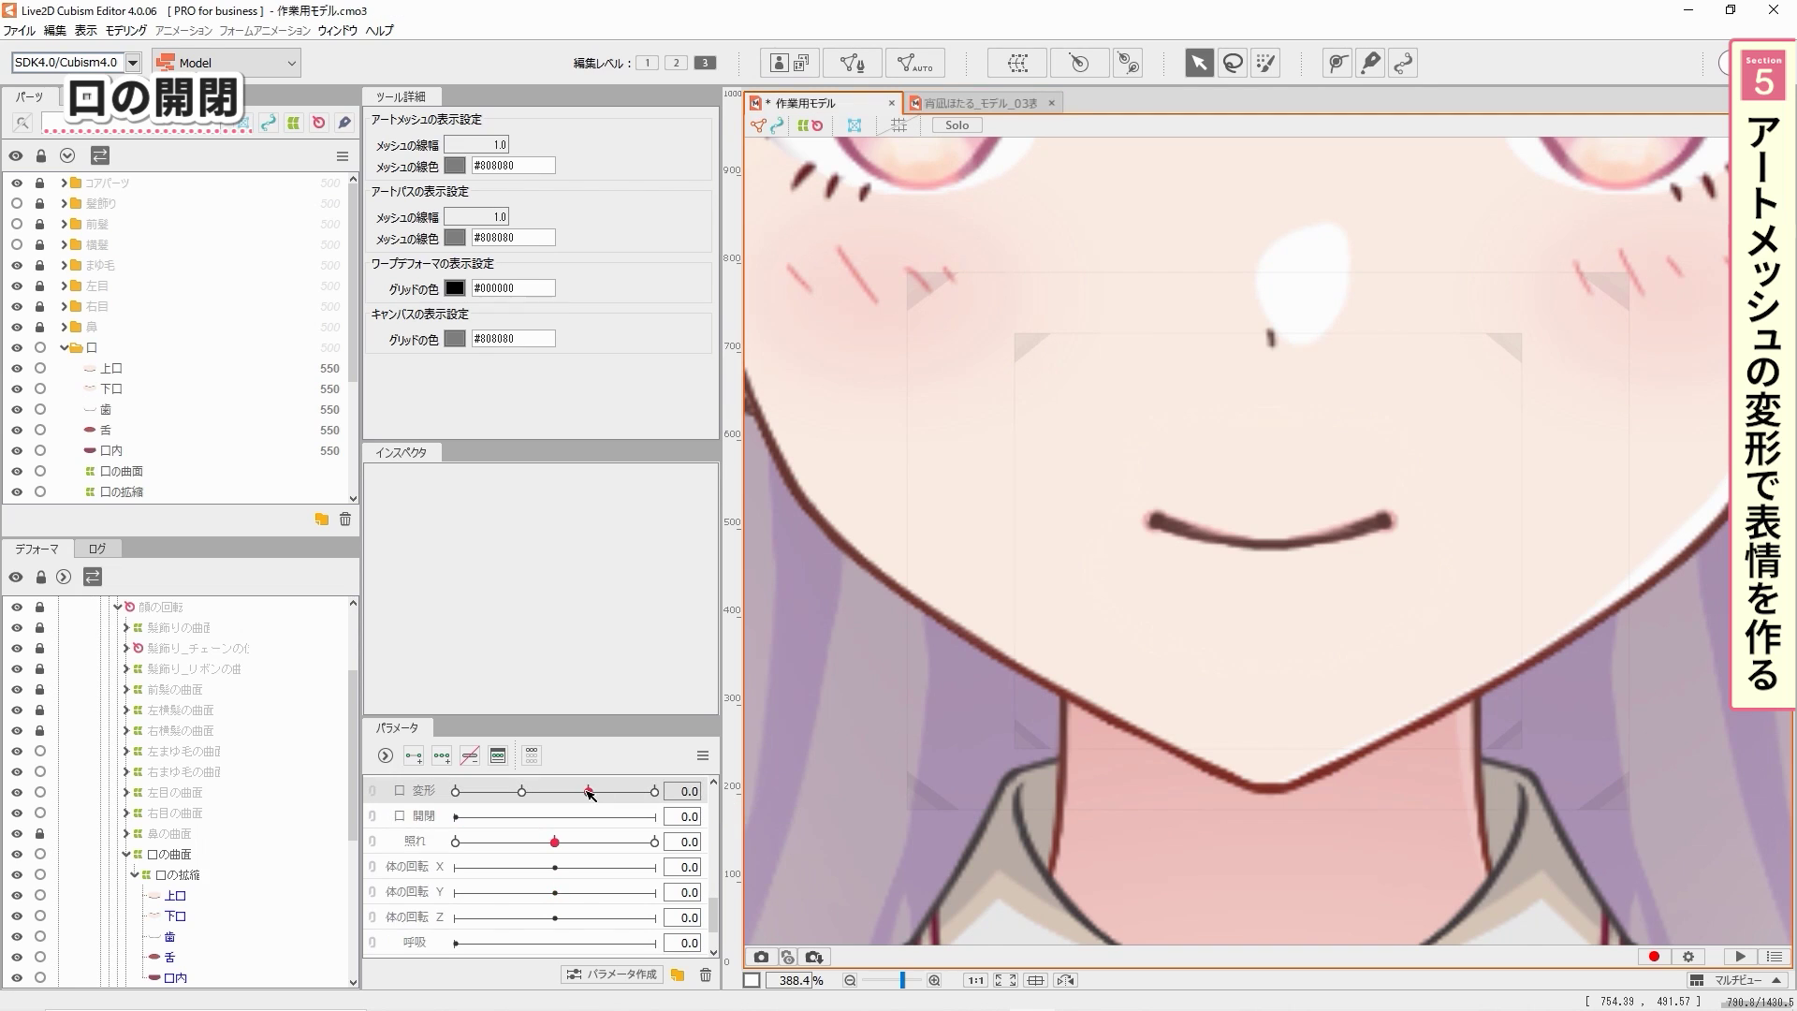
- In the working model, select all objects keyed to 口 変形 and add two keys to the 口 開閉 parameter
left_click(774, 791)
left_click(767, 791)
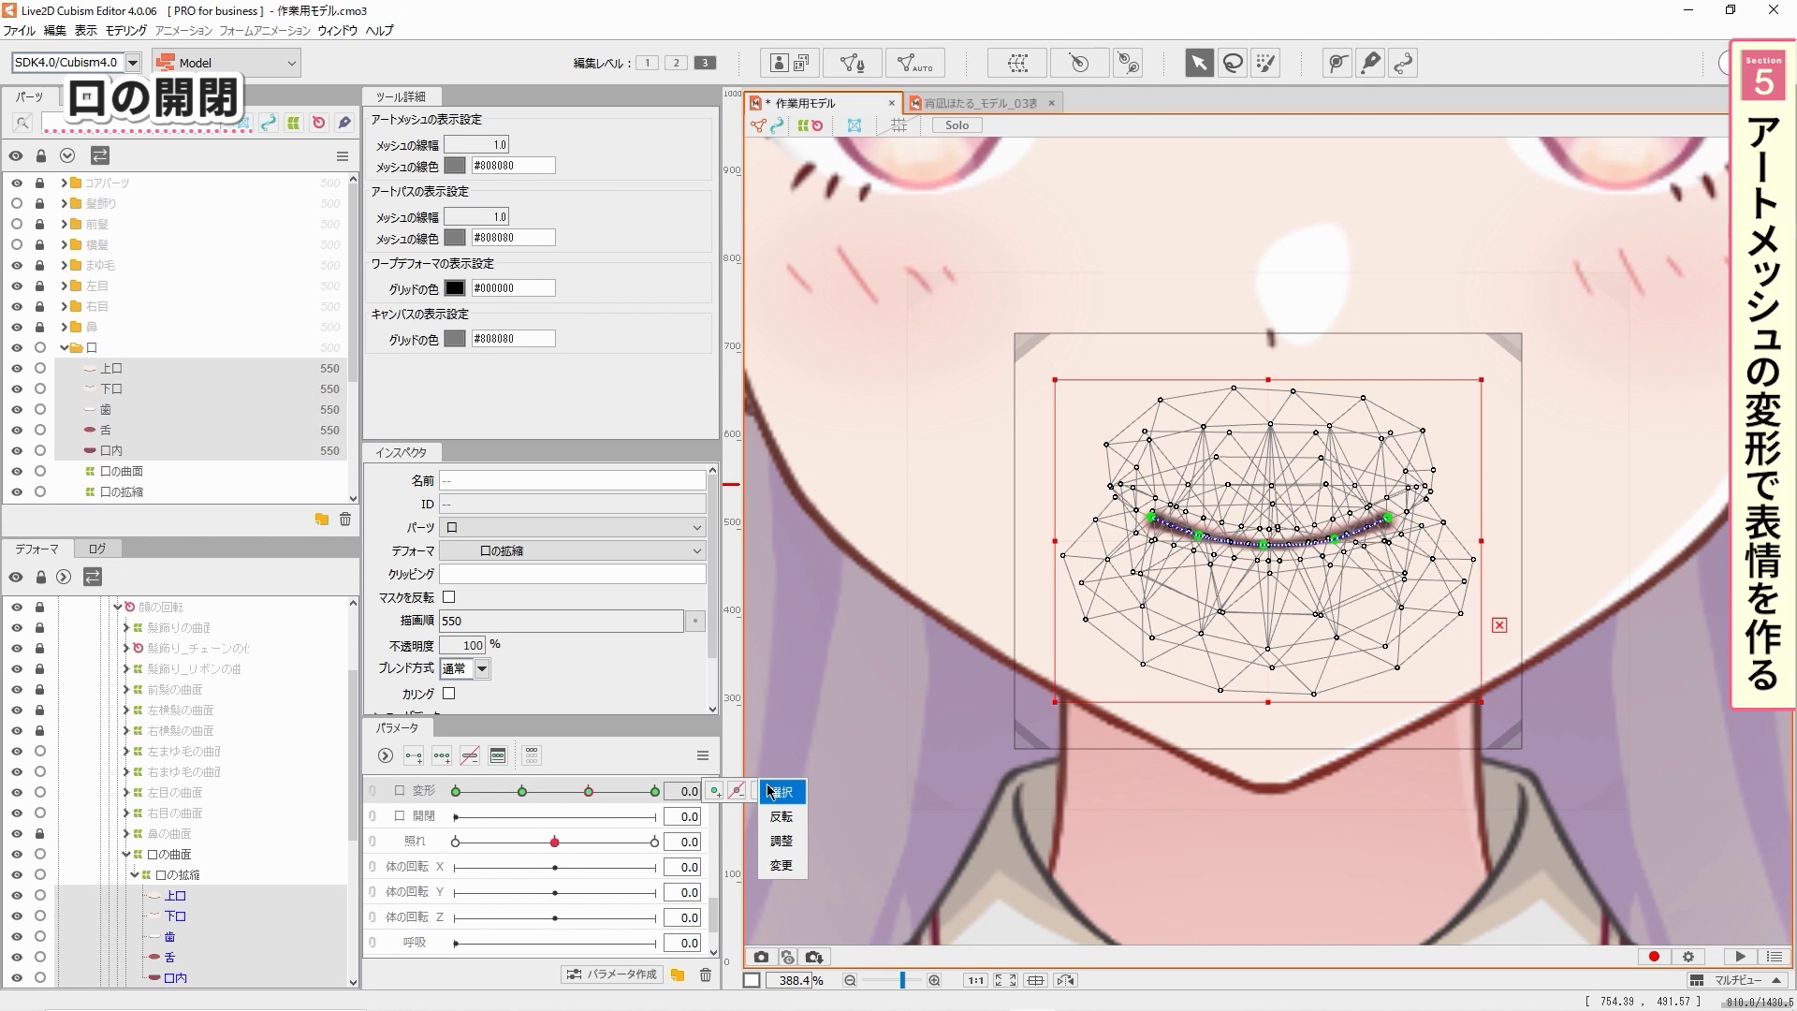
left_click(444, 817)
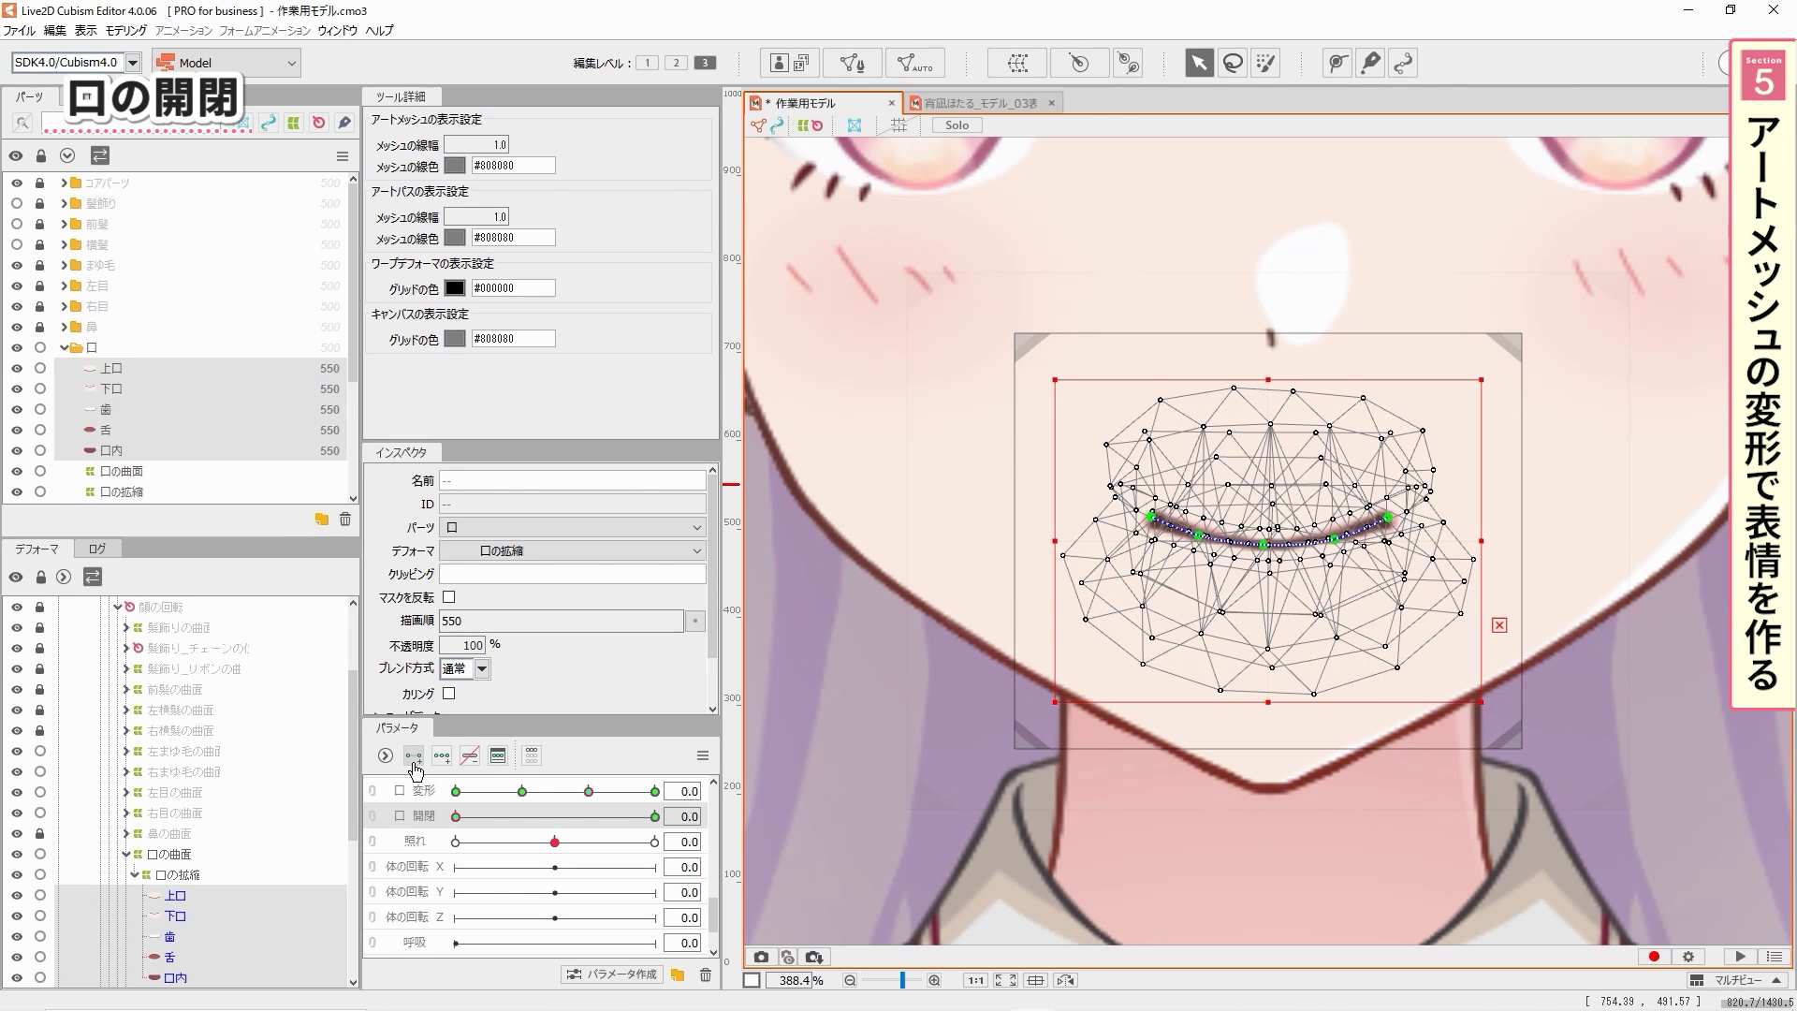
- Set 口 開閉 to 1.0 and draw a closed deform path on 上口 along the lip line and around the mesh's upper edge
left_click(655, 816)
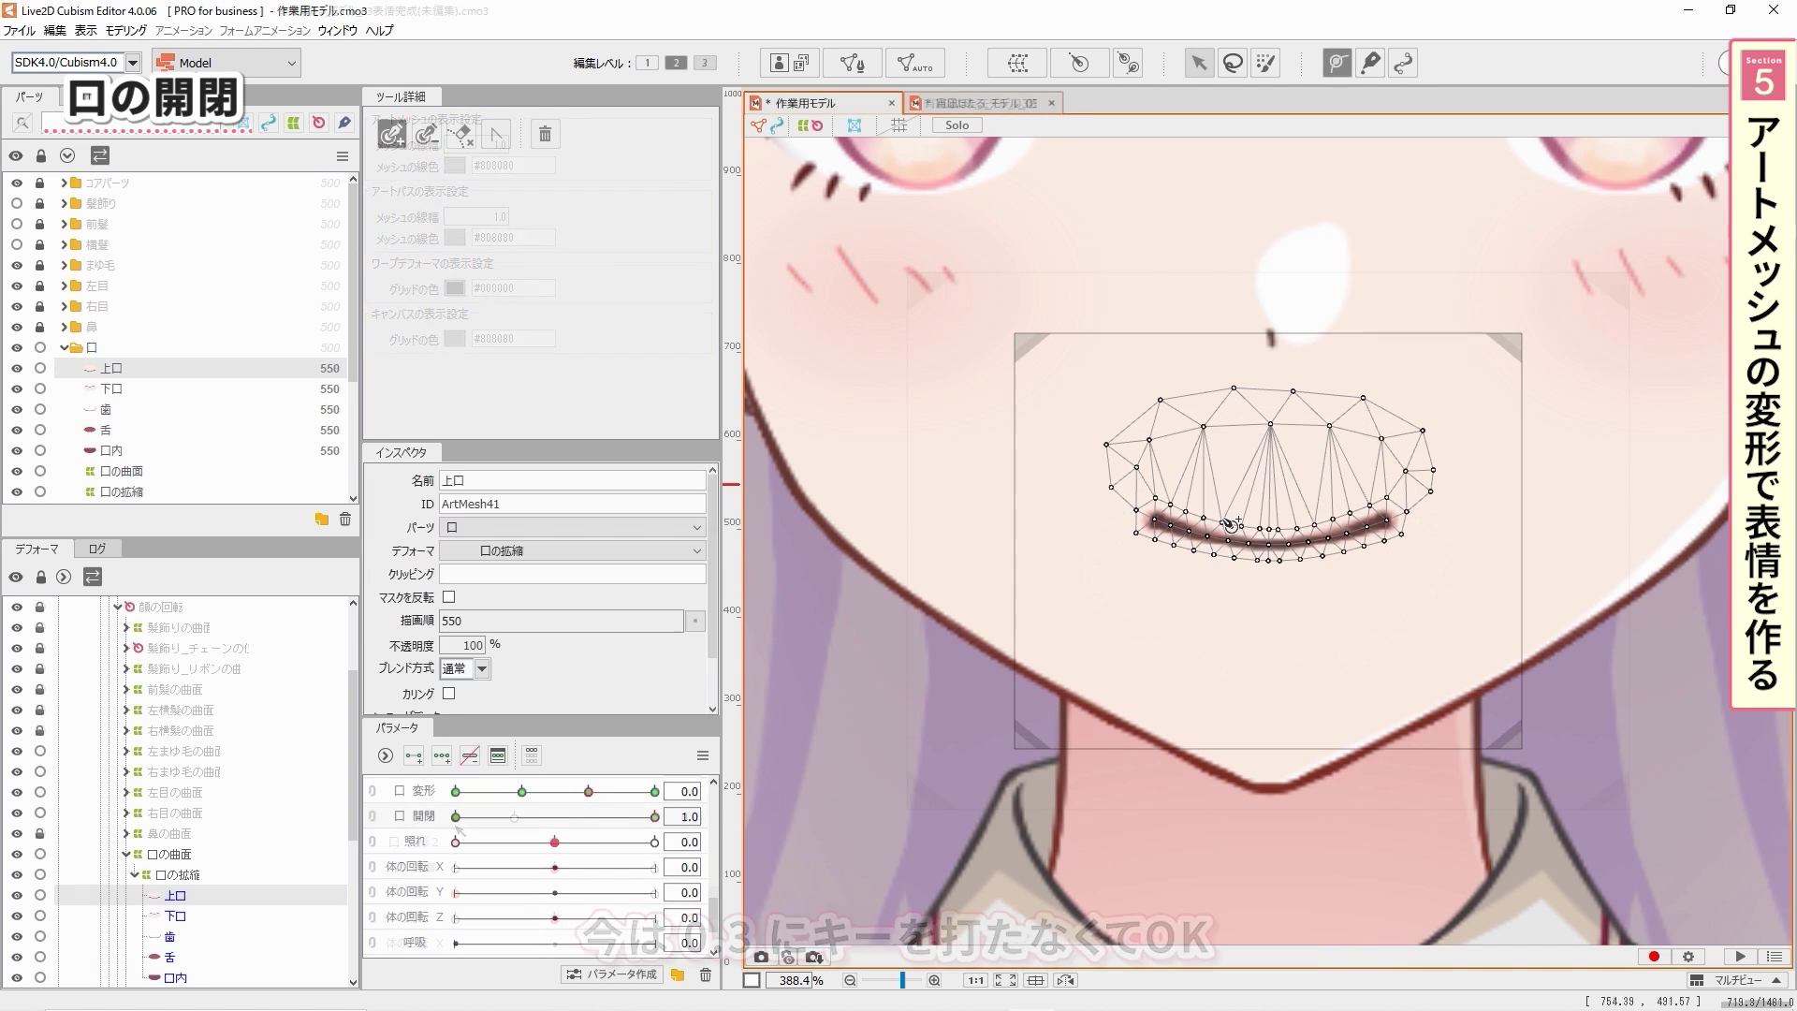
left_click(1155, 518)
left_click(1214, 542)
left_click(1270, 545)
left_click(1329, 537)
left_click(1389, 519)
left_click(1426, 455)
left_click(1269, 384)
left_click(1155, 519)
left_click_drag(1106, 440, 1107, 463)
left_click(498, 137)
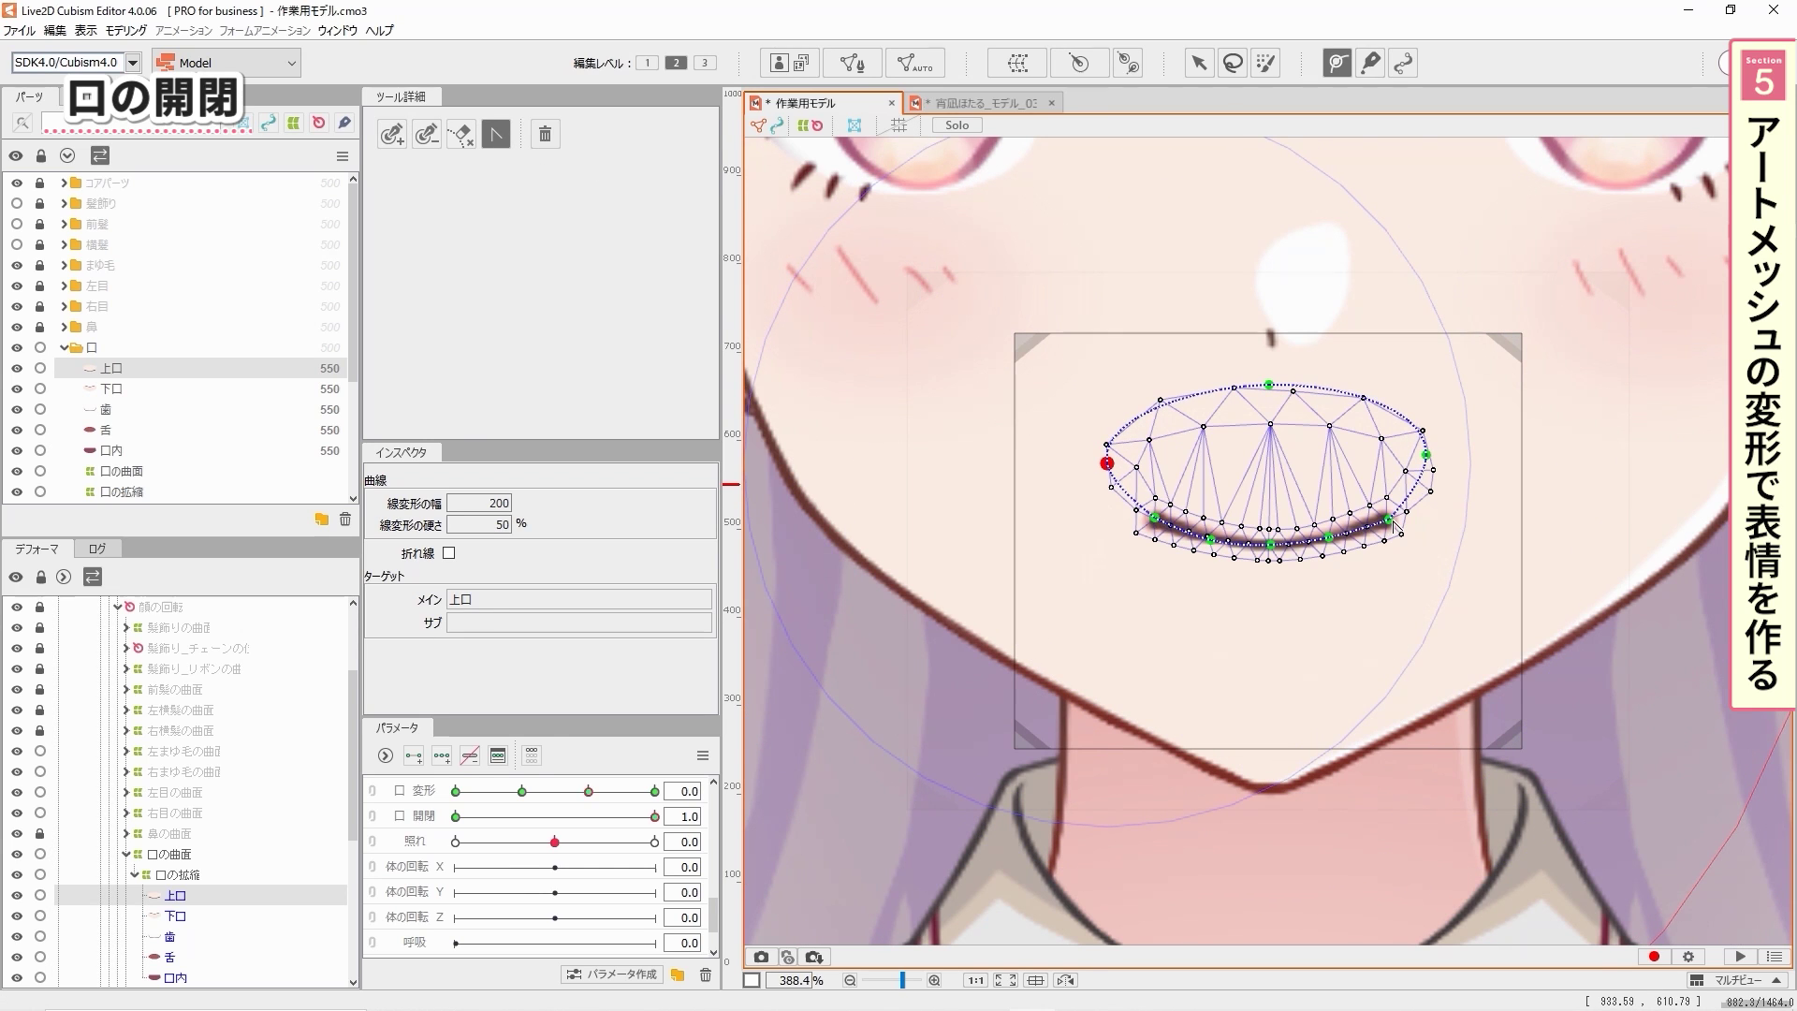
- Draw a closed deform path on 下口 along the lip line and around the mesh's lower edge
left_click(137, 390)
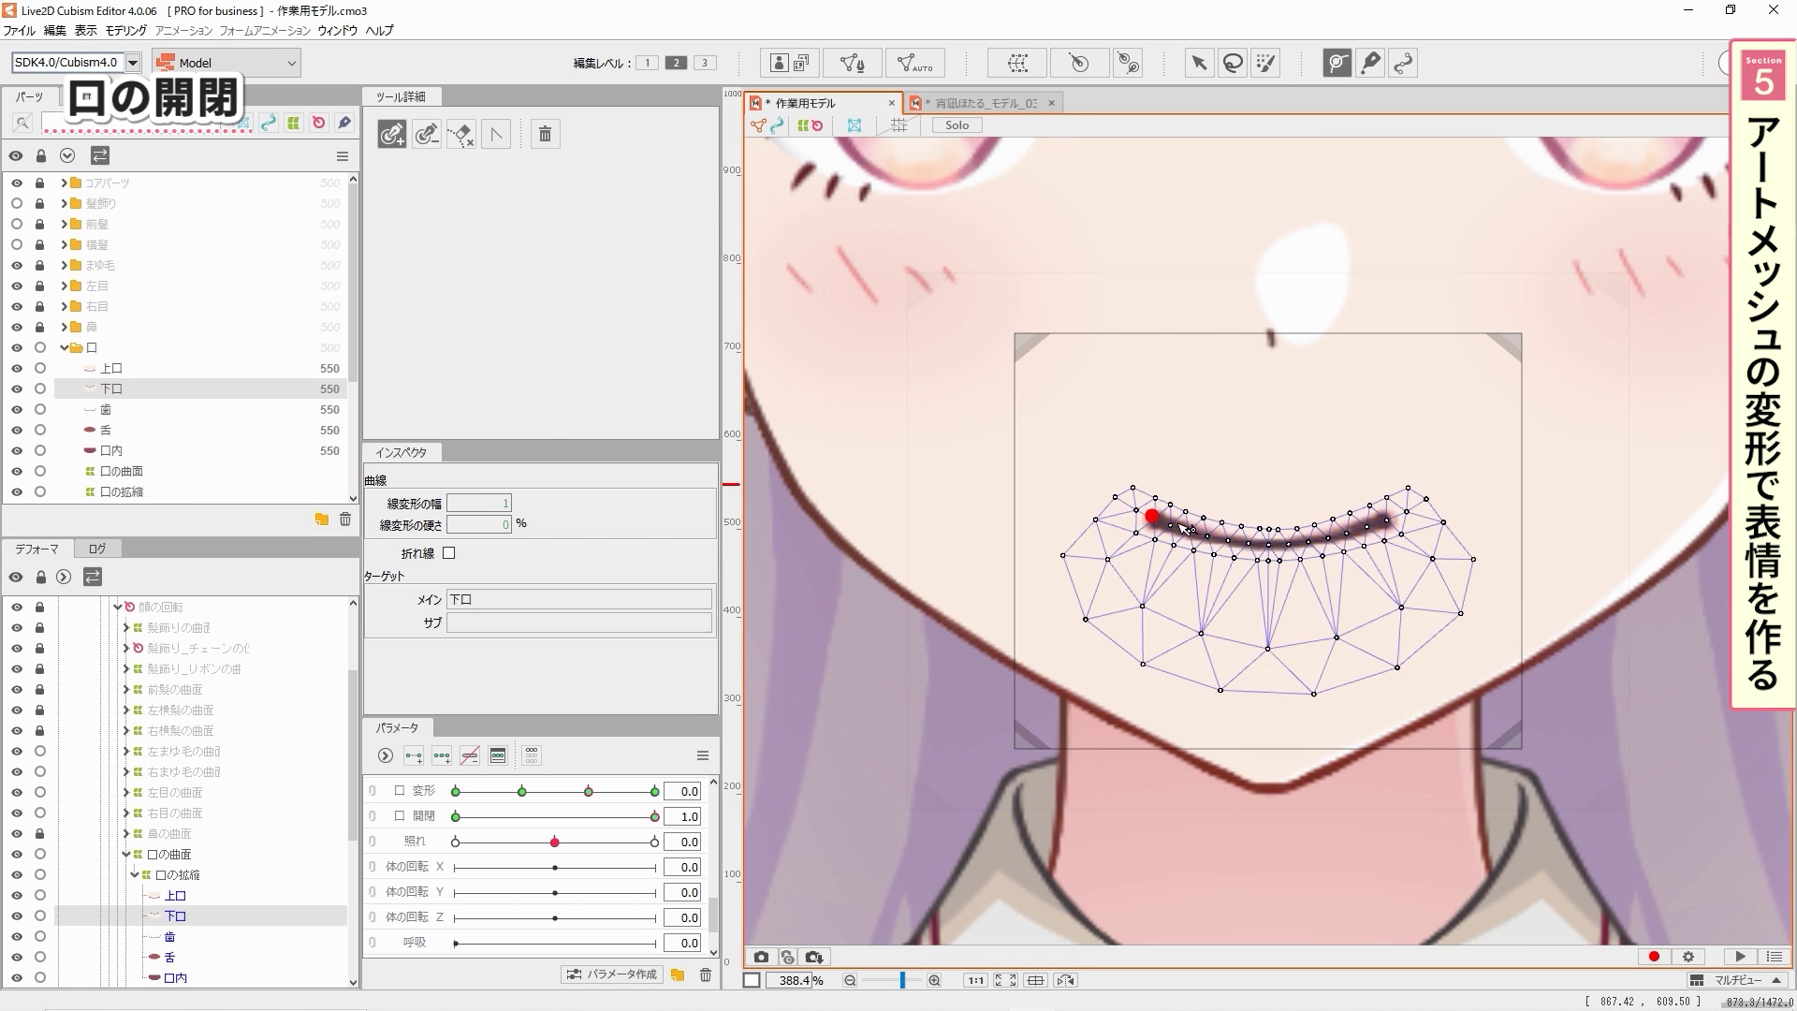
left_click(1326, 537)
left_click(1387, 516)
left_click(1460, 566)
left_click(1275, 688)
left_click(1076, 583)
left_click(1152, 517)
left_click(496, 134)
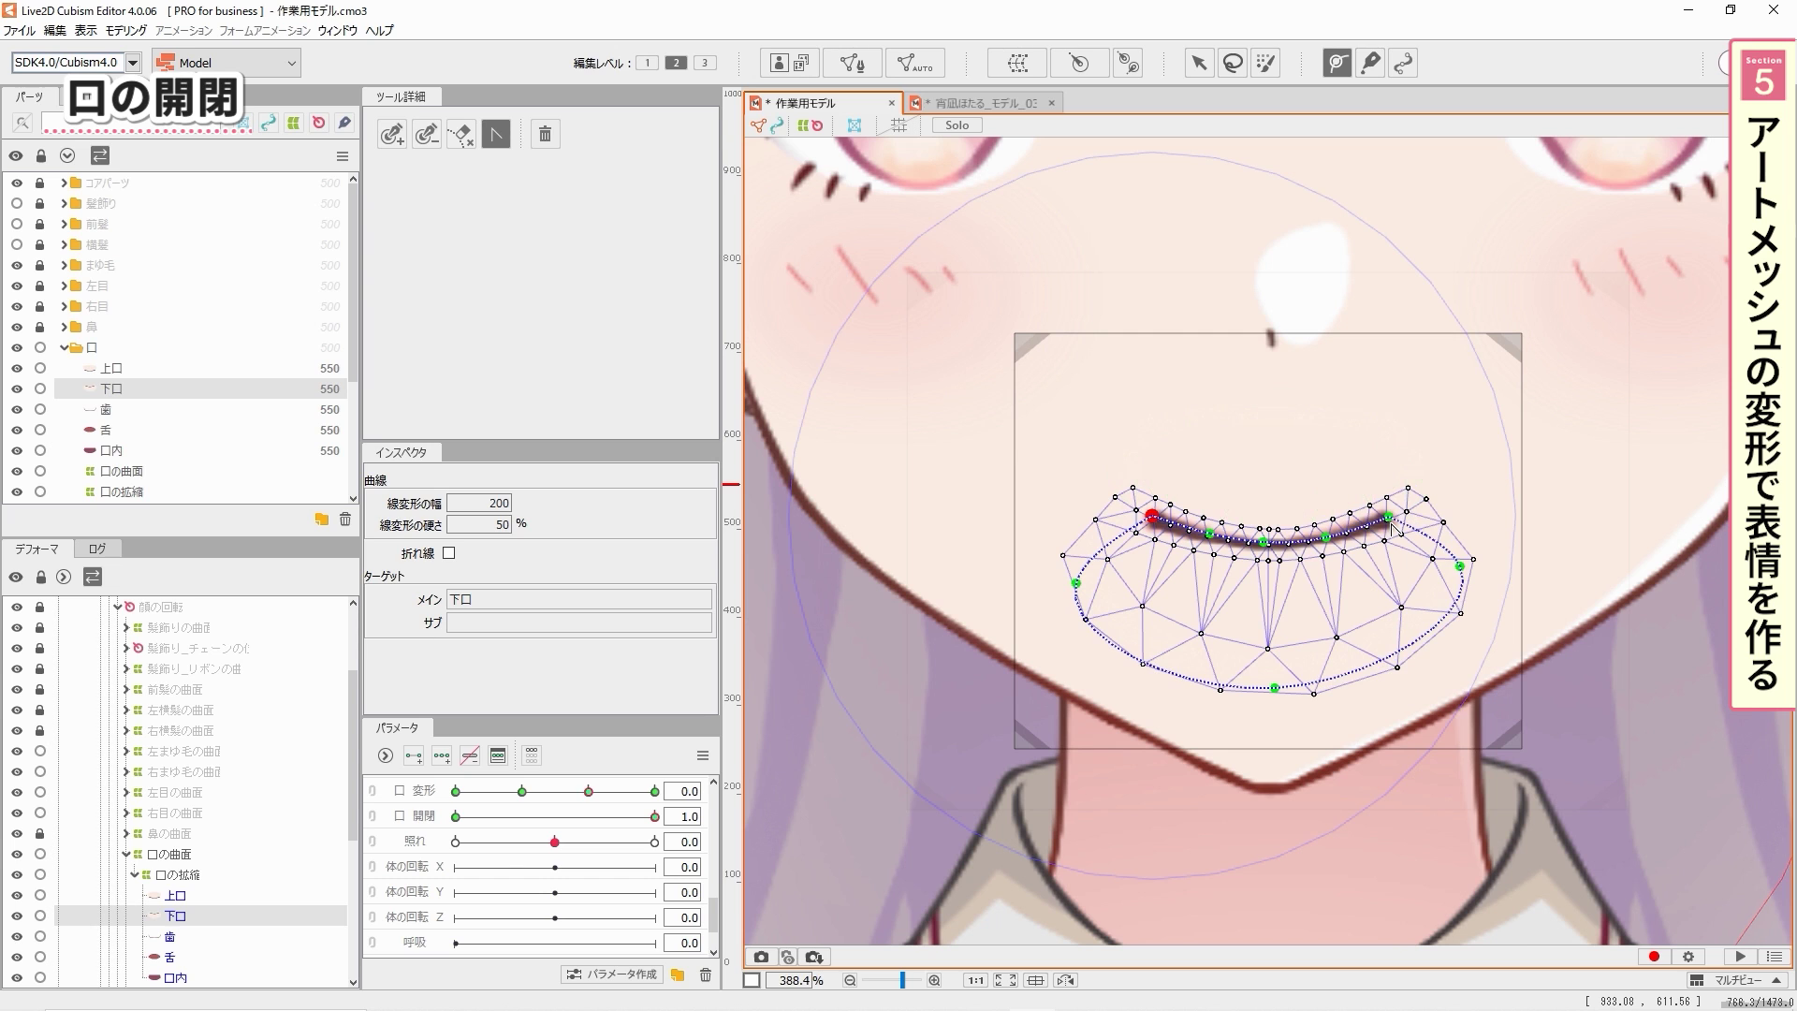
- Shape the open mouth for 口 開閉 1.0 by moving the lip path points, lowering 下口 and raising 上口
key("v")
left_click_drag(1263, 541, 1270, 596)
left_click(1263, 542)
left_click_drag(1211, 538, 1212, 511)
left_click_drag(1151, 518, 1147, 501)
left_click_drag(1389, 518, 1271, 499)
left_click_drag(1212, 511, 1208, 501)
left_click_drag(1272, 499, 1338, 491)
left_click_drag(1209, 501, 1145, 505)
left_click(1163, 548)
left_click_drag(1391, 518, 1312, 522)
left_click(1374, 517)
left_click(1399, 504)
- Set 口 変形 to -2.0 and shape its small open mouth with the path points of both lips
left_click(456, 791)
left_click_drag(1270, 505, 1269, 550)
left_click_drag(1312, 521, 1223, 548)
left_click_drag(1270, 550, 1317, 557)
left_click_drag(1223, 548, 1216, 556)
left_click(1191, 515)
left_click_drag(1314, 510, 1219, 507)
left_click(1285, 574)
- Tidy the mesh vertices around both mouth corners at edit level 1 and check the open mouth at other 口 変形 keys
scroll(1285, 574, "up", 6)
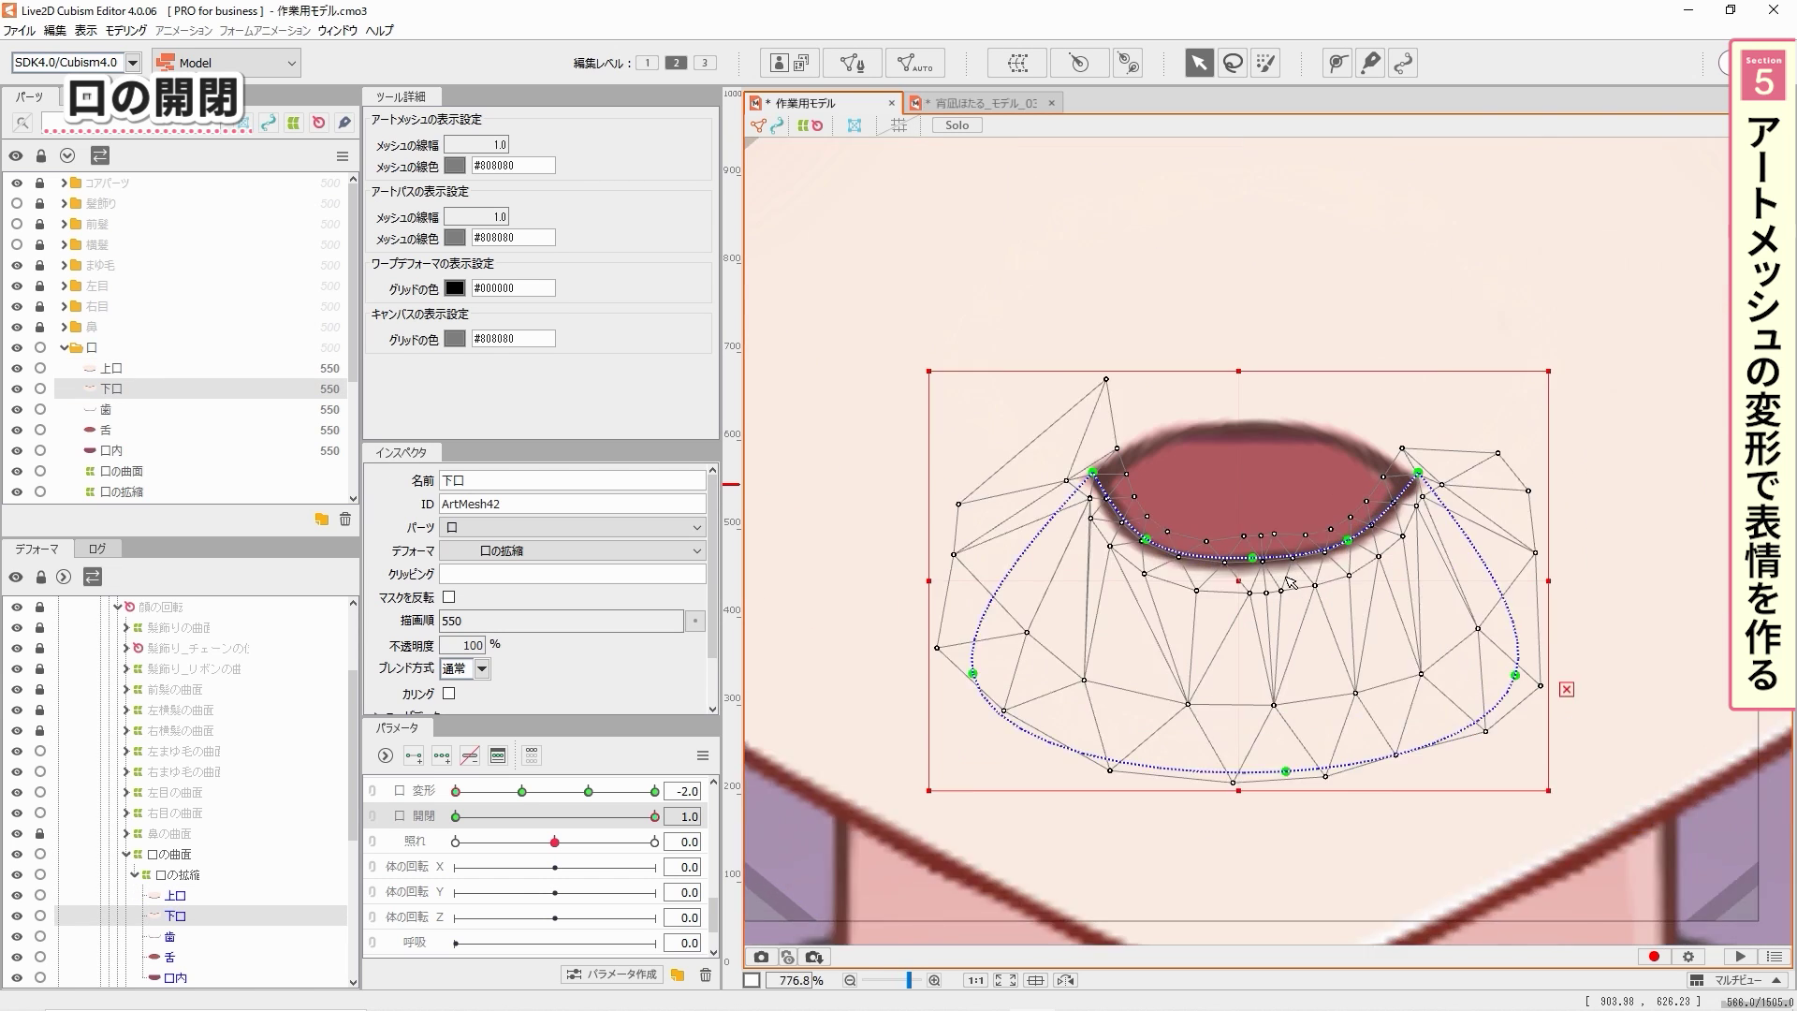
left_click(652, 66)
left_click_drag(1009, 465, 999, 506)
left_click_drag(1033, 466, 979, 463)
left_click_drag(1060, 432, 1046, 434)
left_click_drag(1470, 476, 1475, 486)
left_click_drag(1478, 464, 1494, 462)
left_click(1445, 496)
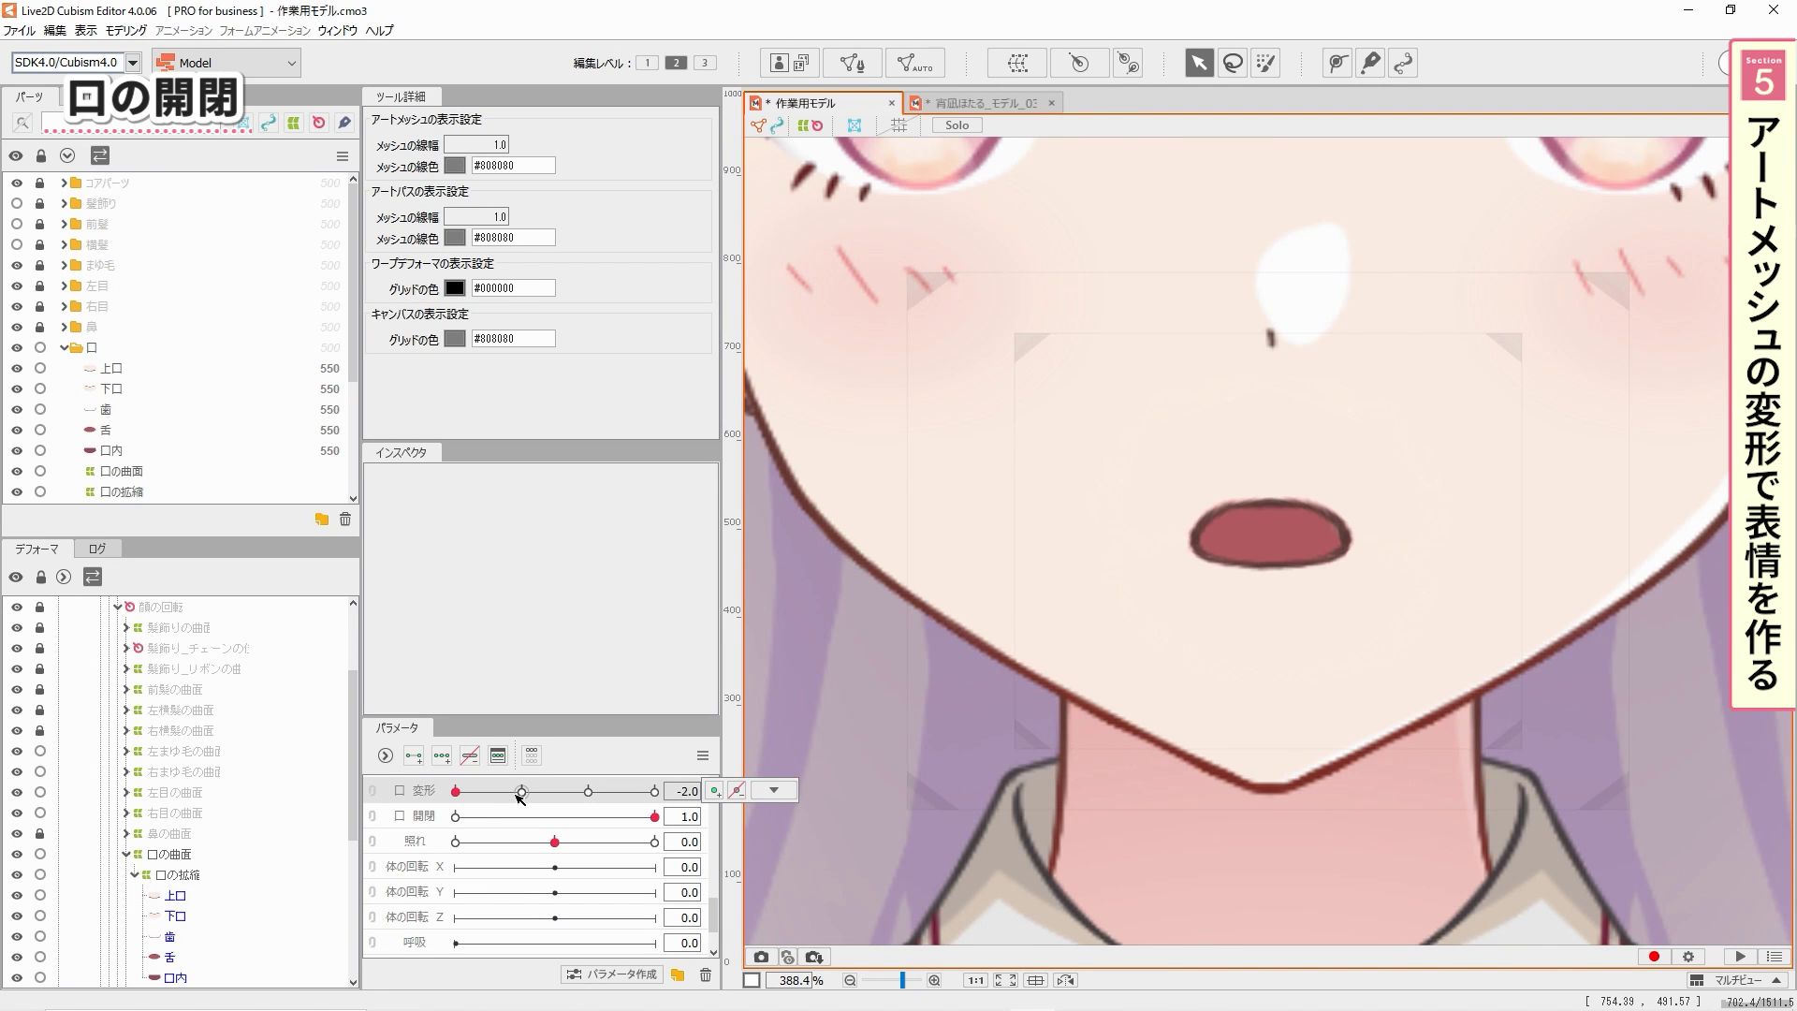
left_click(521, 792)
left_click(653, 792)
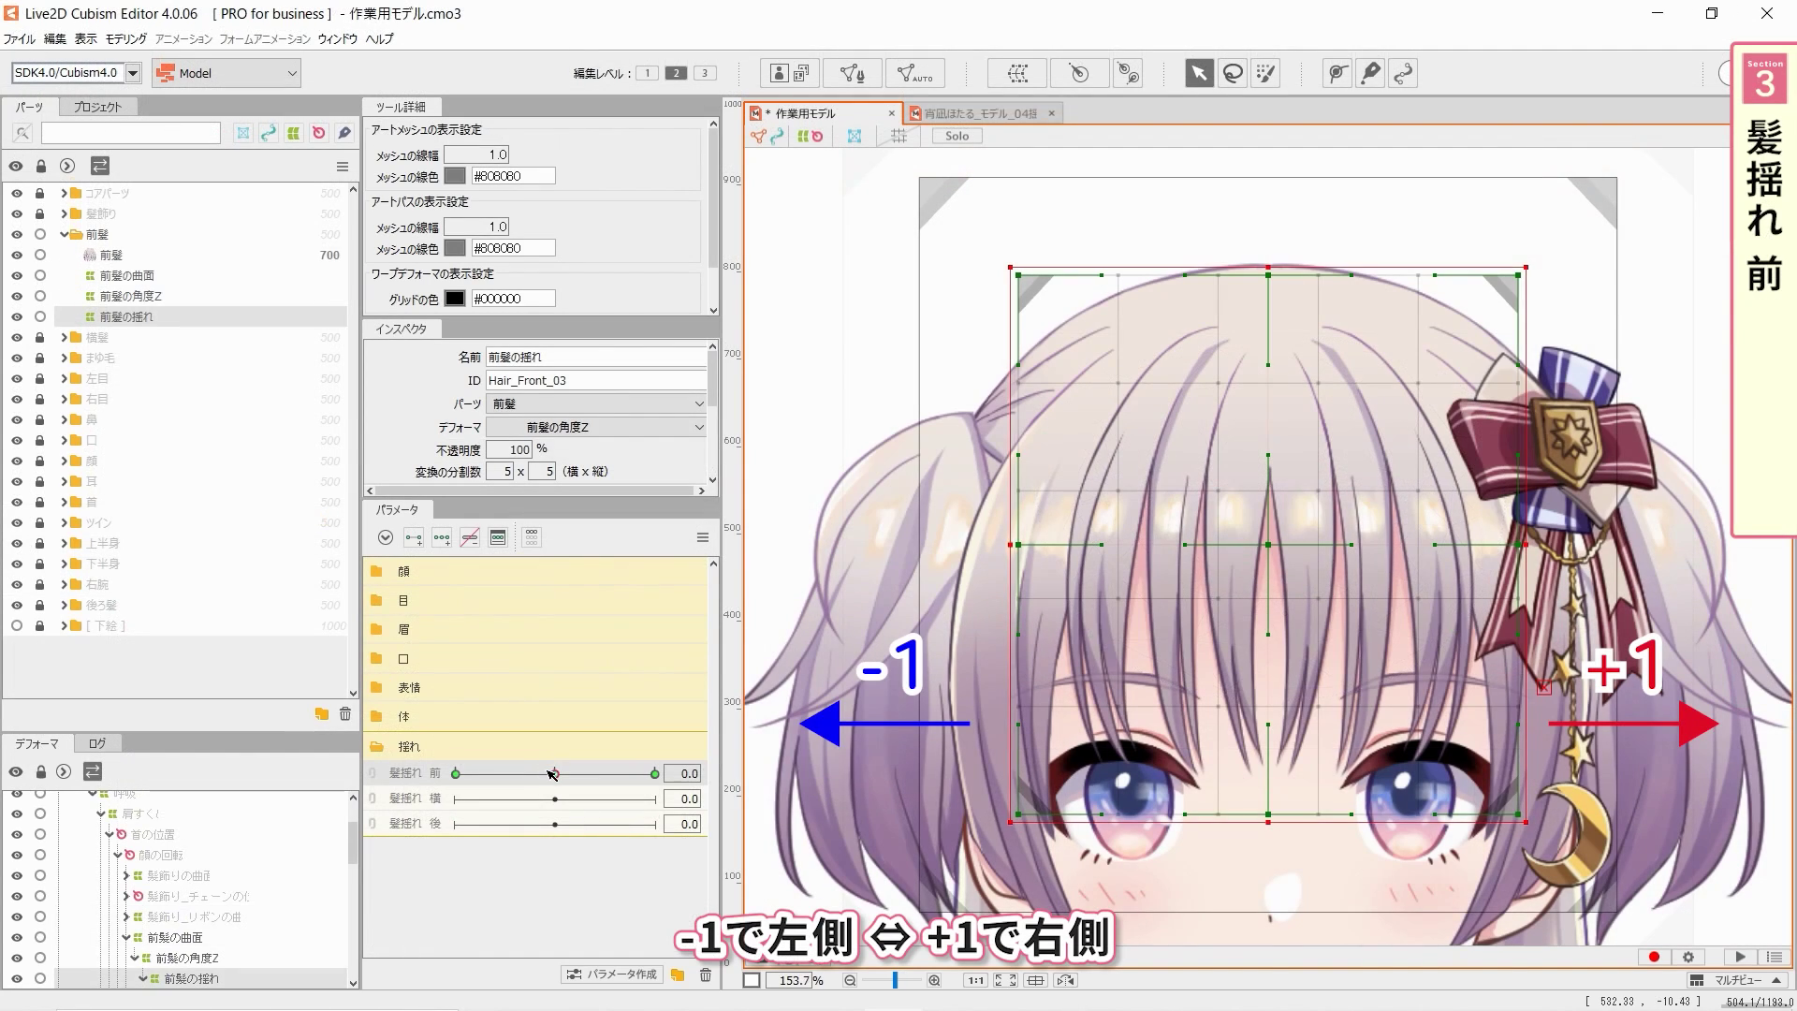
- At 髪揺れ 前 -1.0, shift the lower control points of the 前髪の揺れ warp deformer to the left
left_click_drag(553, 773, 452, 777)
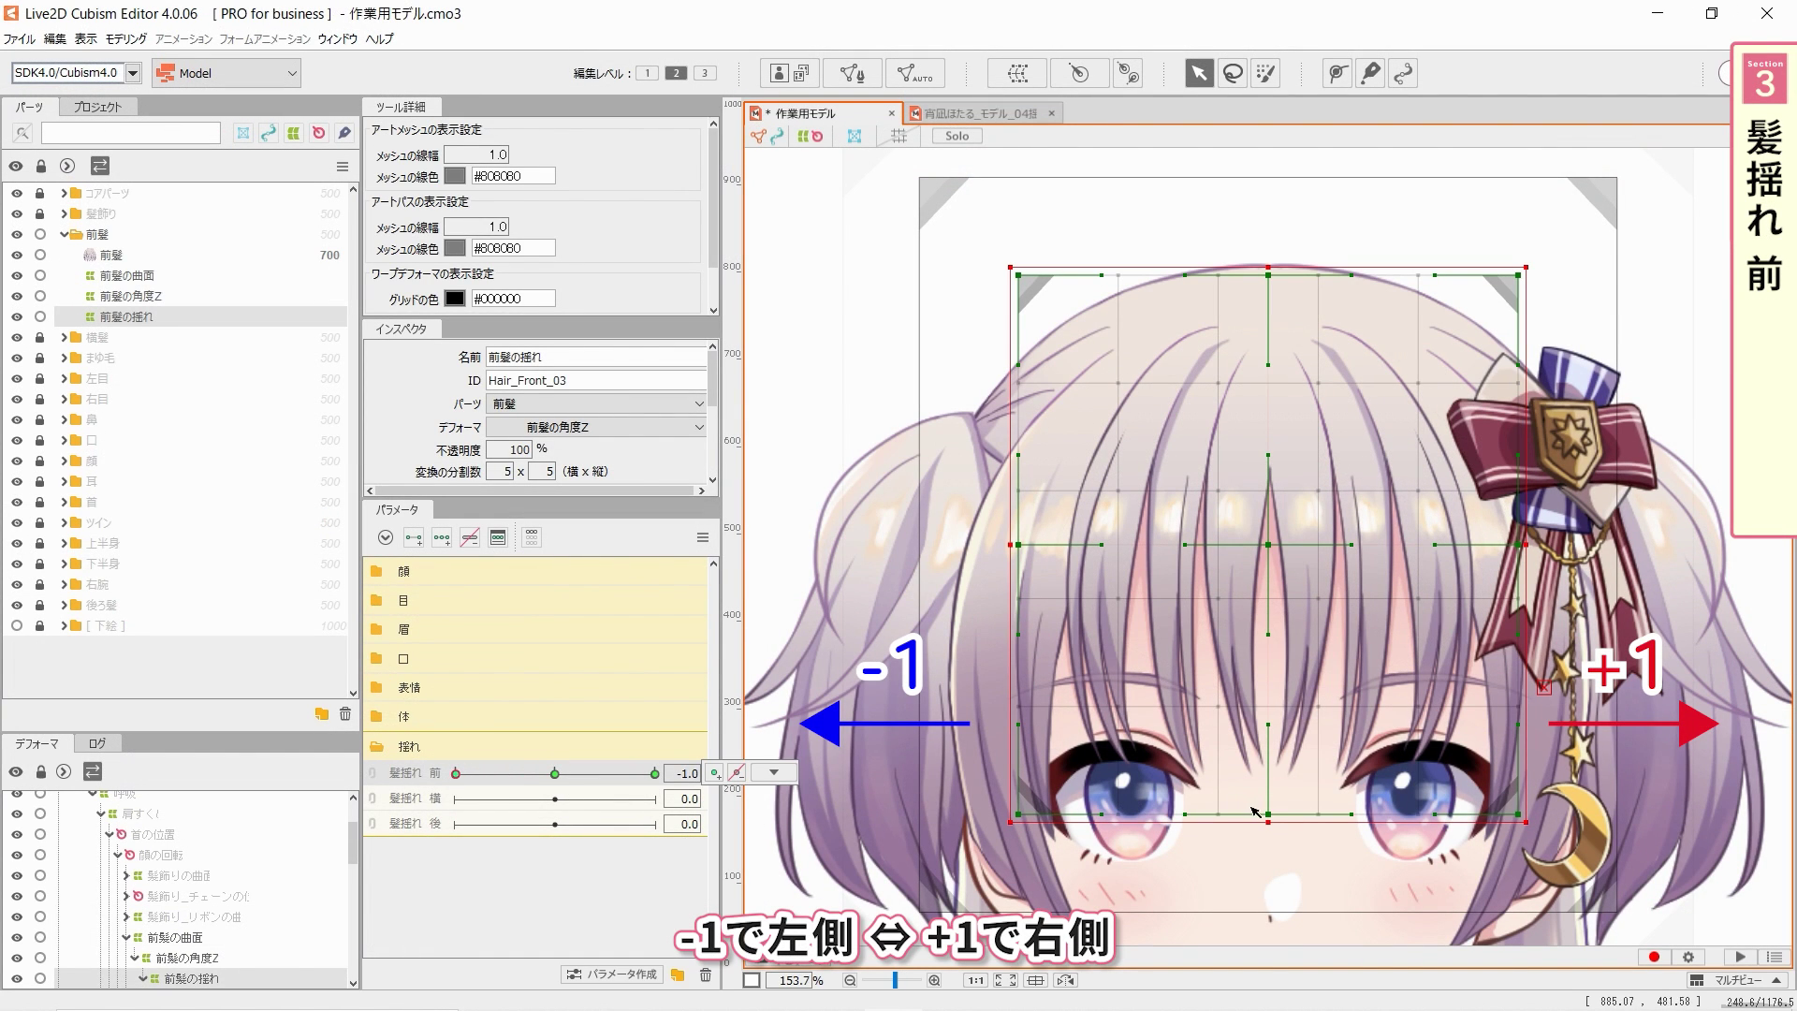
left_click_drag(1268, 813, 1248, 813)
left_click_drag(1018, 813, 1003, 806)
left_click_drag(1517, 814, 1497, 823)
- Create the opposite front-hair sway with 動きの反転 and check it on 髪揺れ 前
left_click(703, 538)
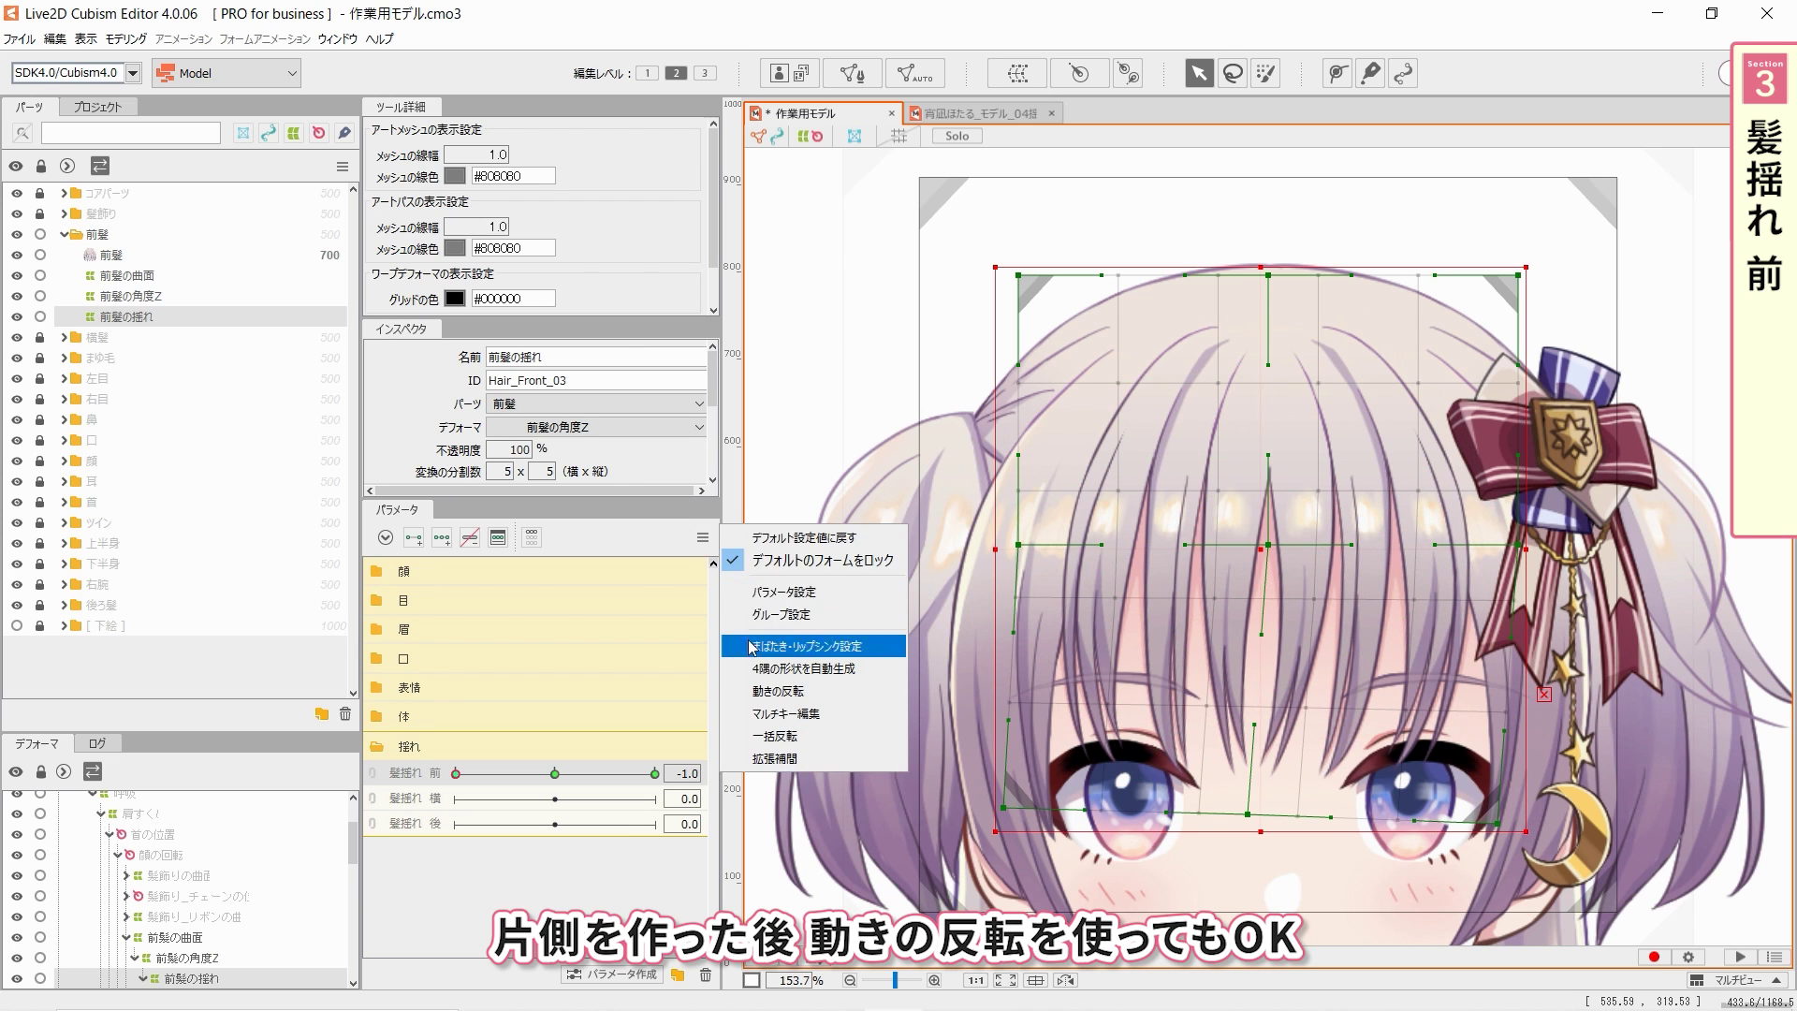
left_click(770, 691)
left_click(859, 715)
left_click_drag(656, 774, 697, 773)
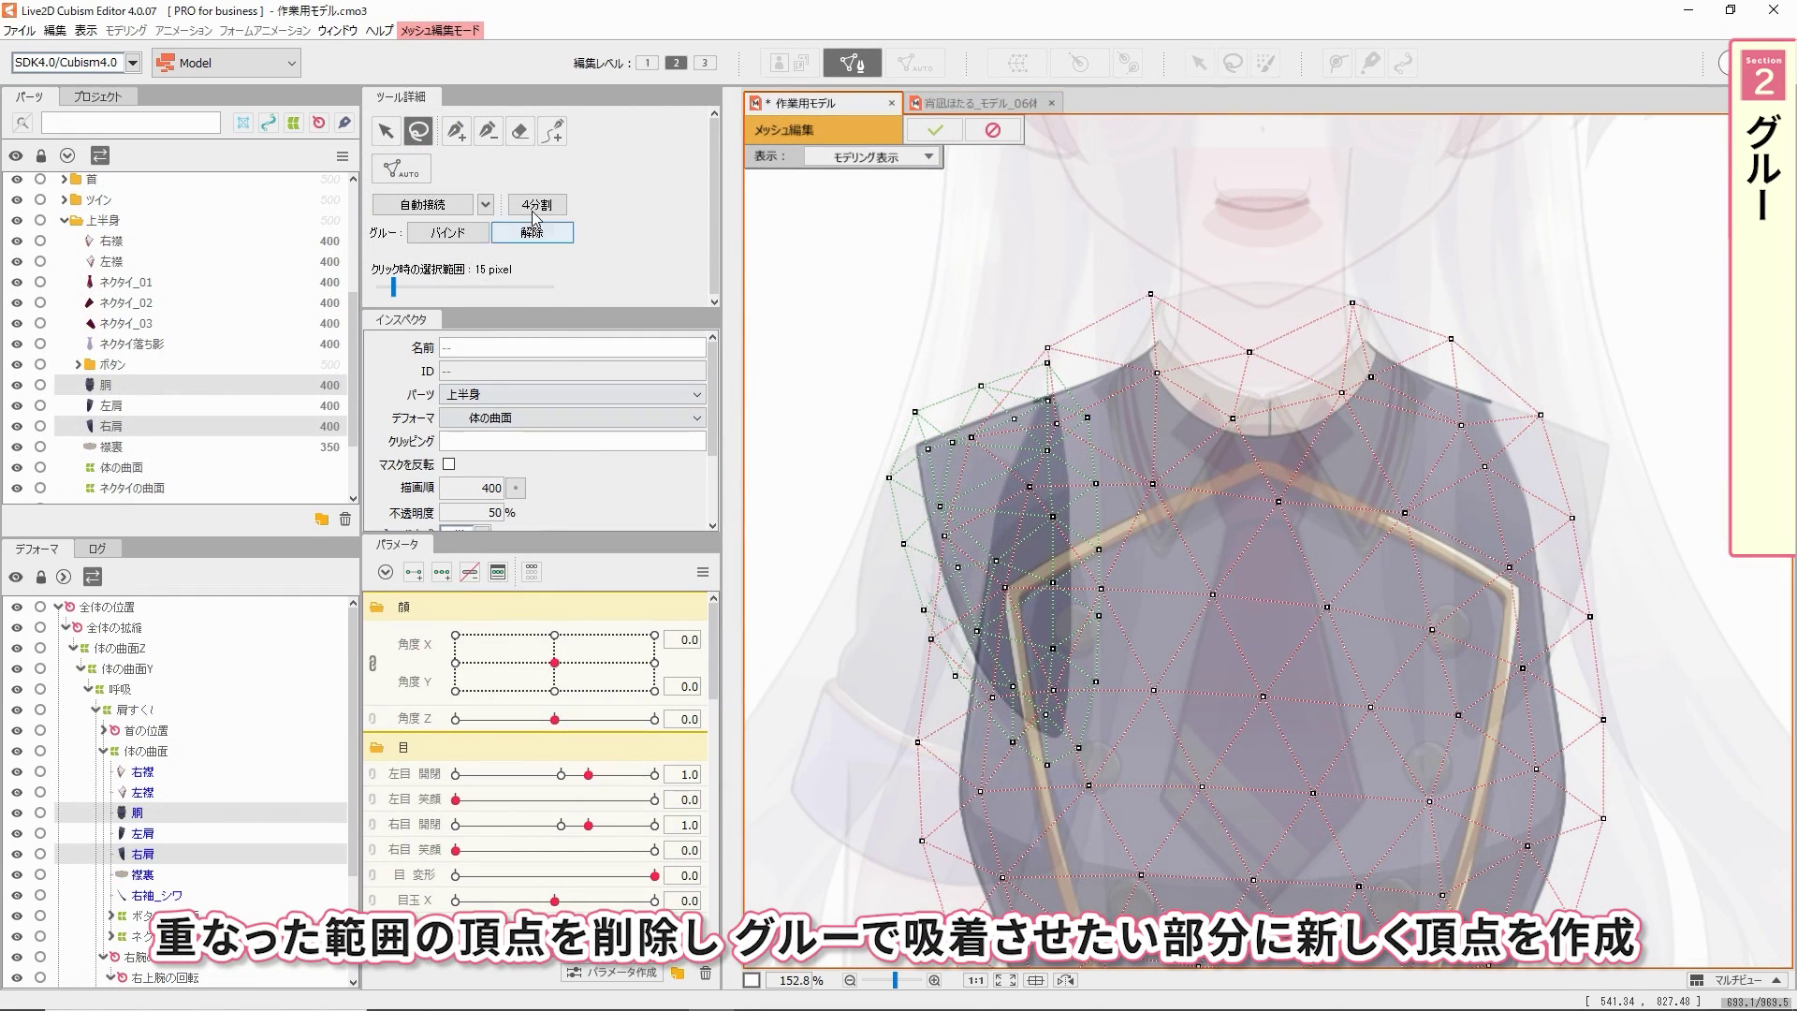
- Erase the overlapping vertices of 胴 and 右肩 at the top of the shoulder seam and place new vertices for the glue
left_click(520, 131)
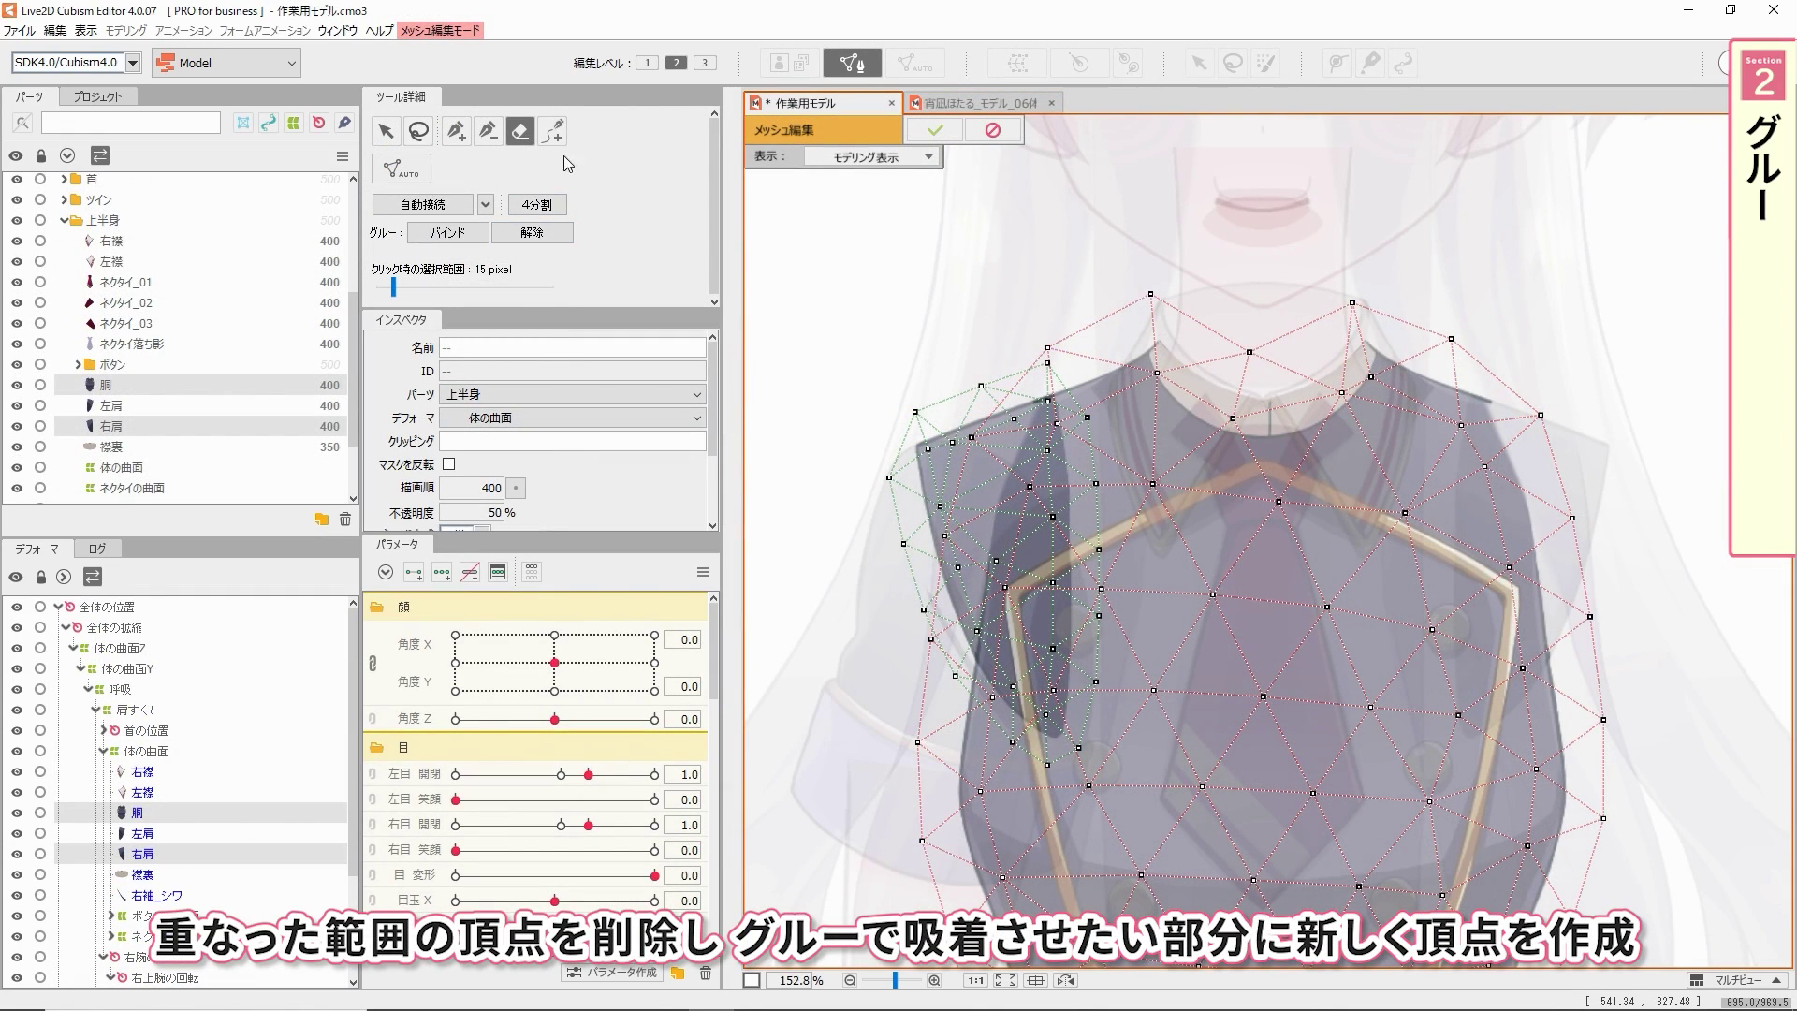
left_click(1039, 335)
left_click_drag(1075, 426, 1029, 408)
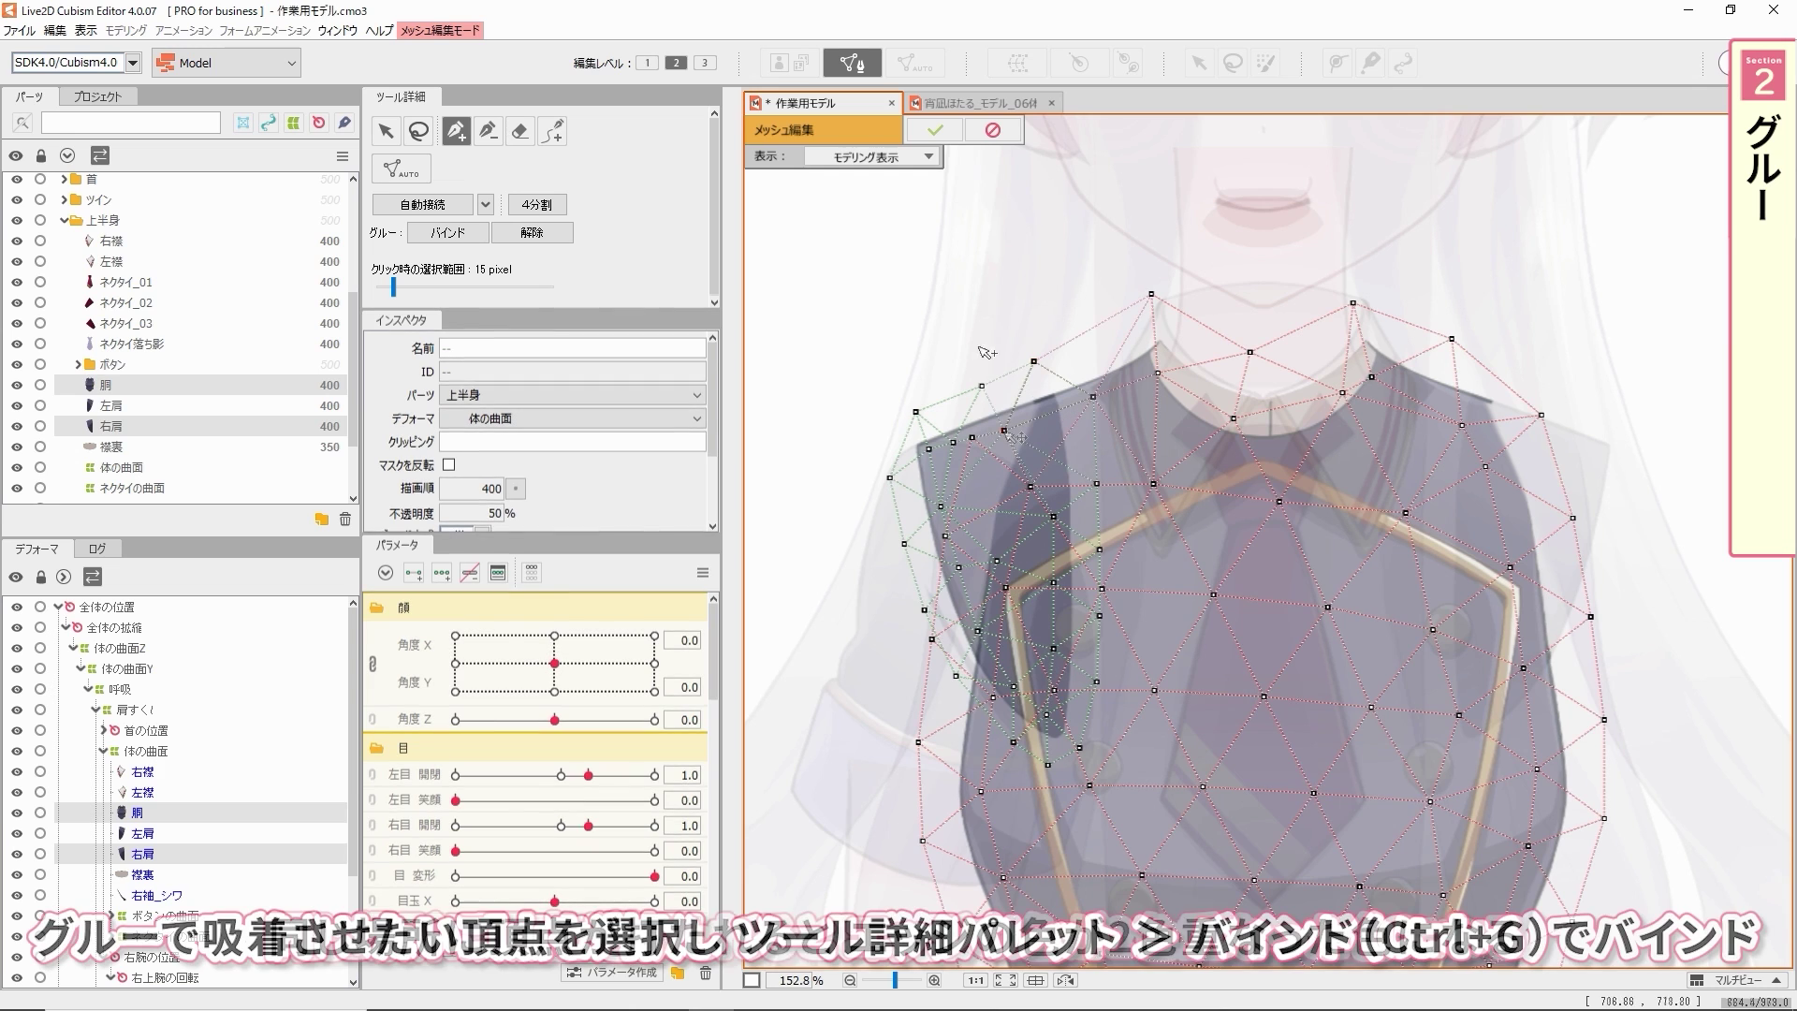
- Lasso the overlapping shoulder-seam vertices of 胴 and 右肩 and bind them with glue
left_click(429, 136)
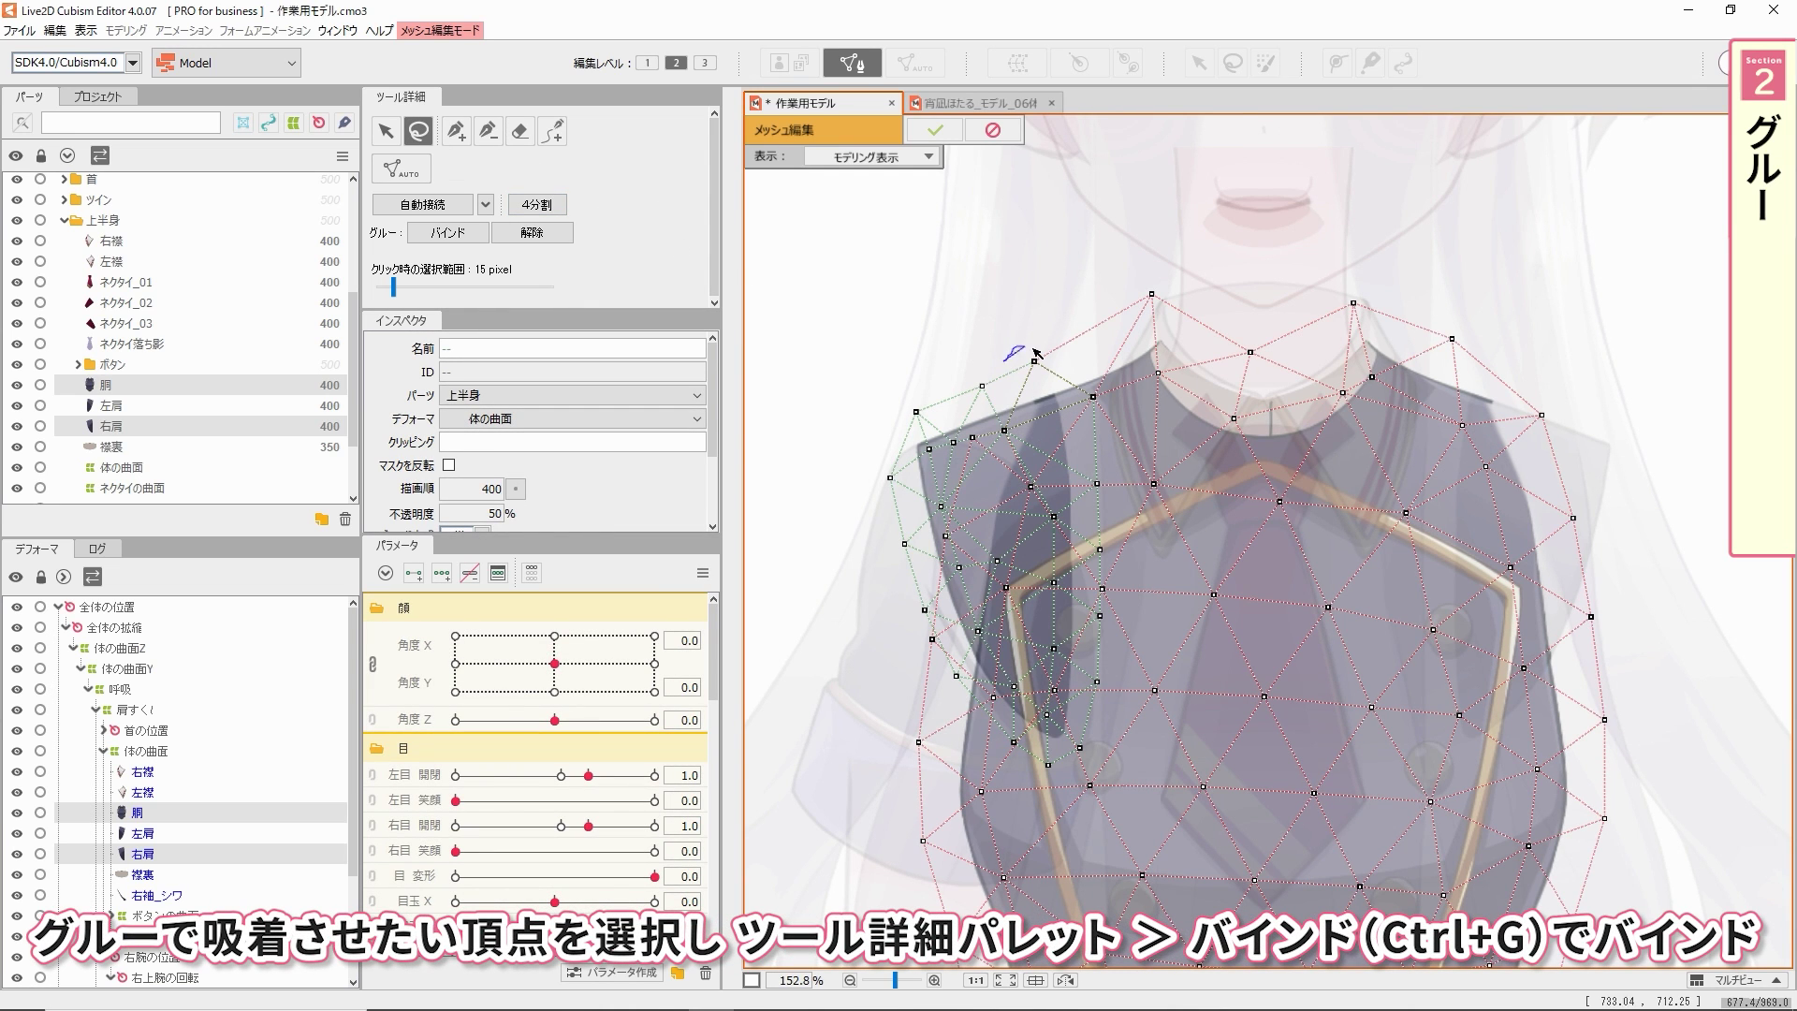
mouse_move(1109, 387)
left_mouse_down()
mouse_move(1048, 449)
mouse_move(983, 433)
left_mouse_up()
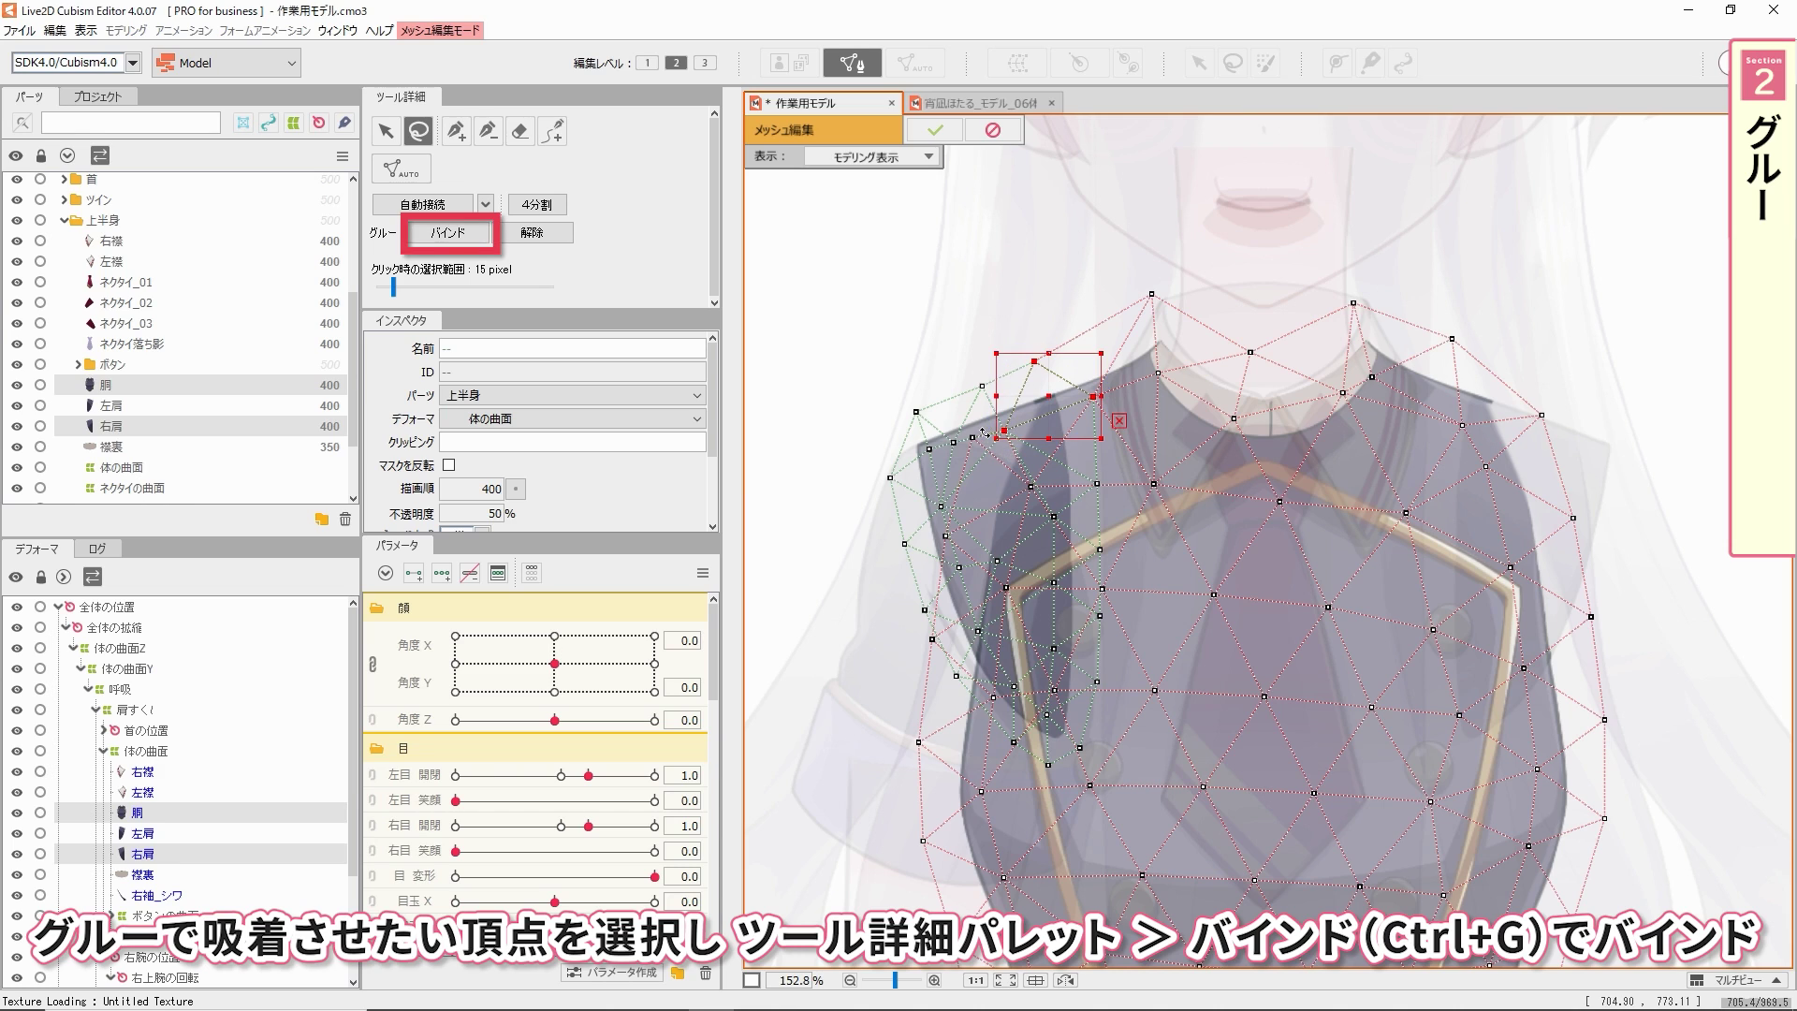
left_click(459, 238)
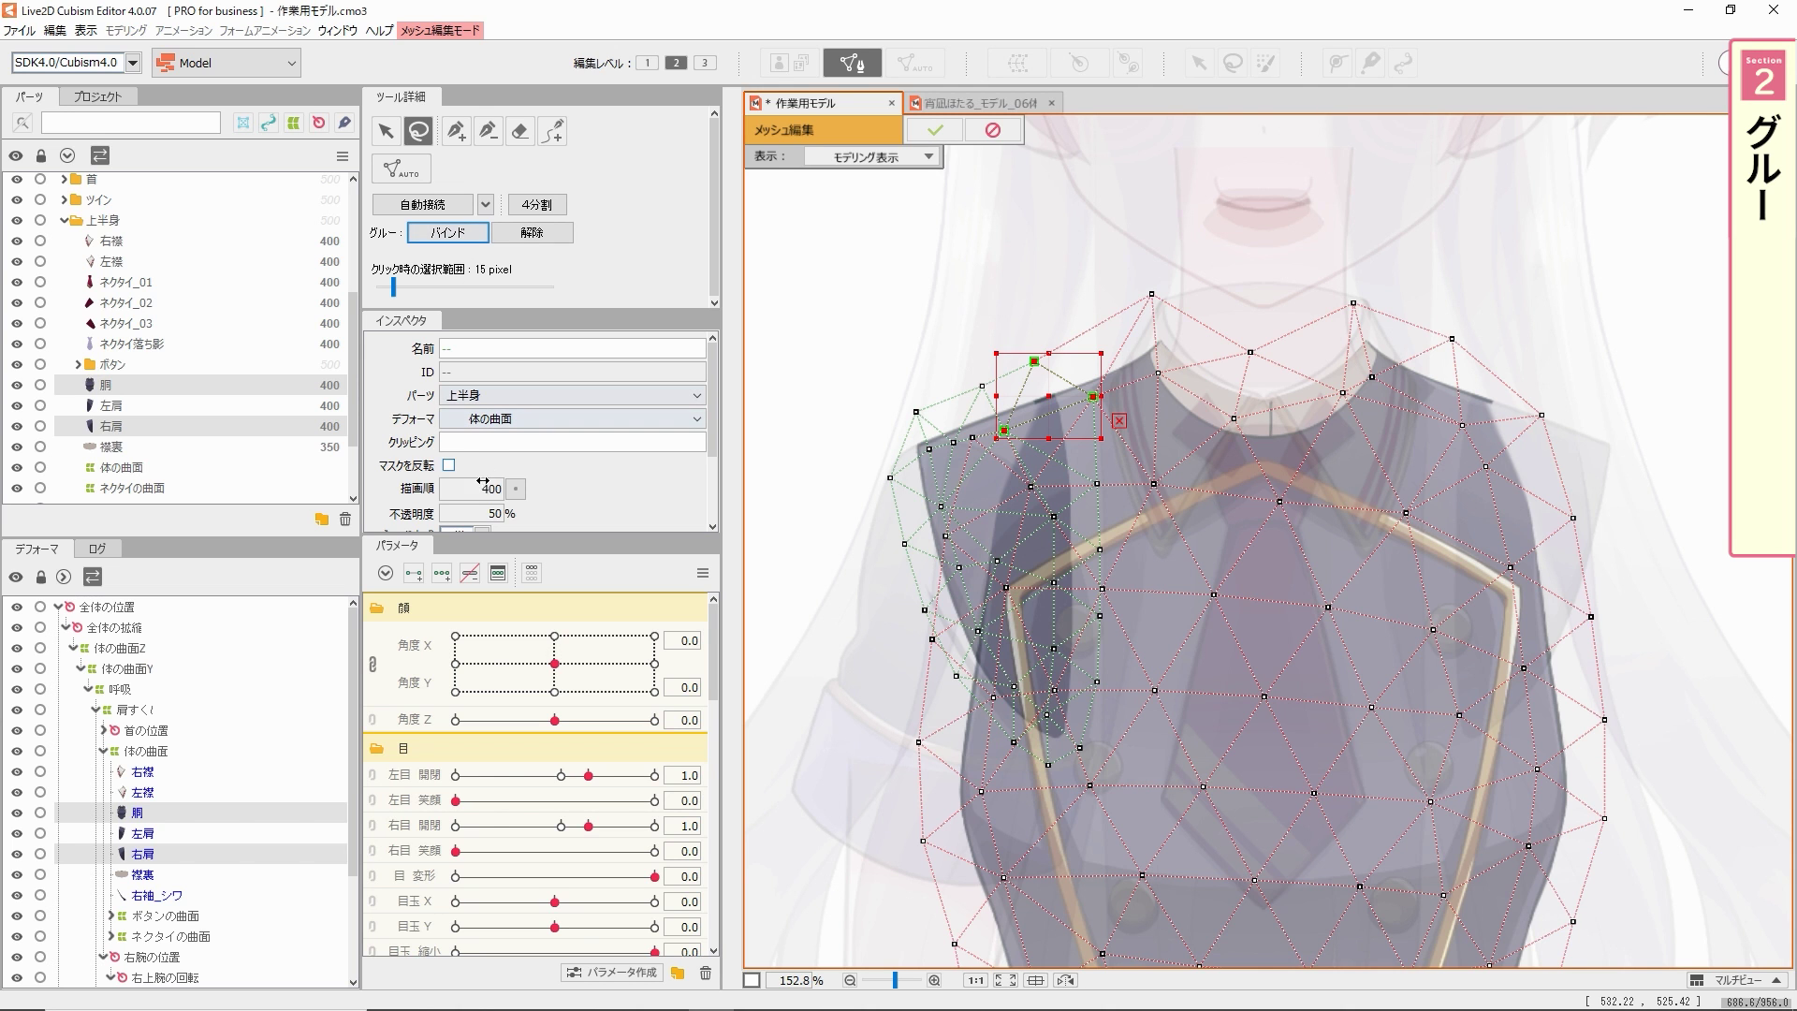
- Set the opacity of the selected 胴 and 右肩 meshes to 100%
left_click(489, 514)
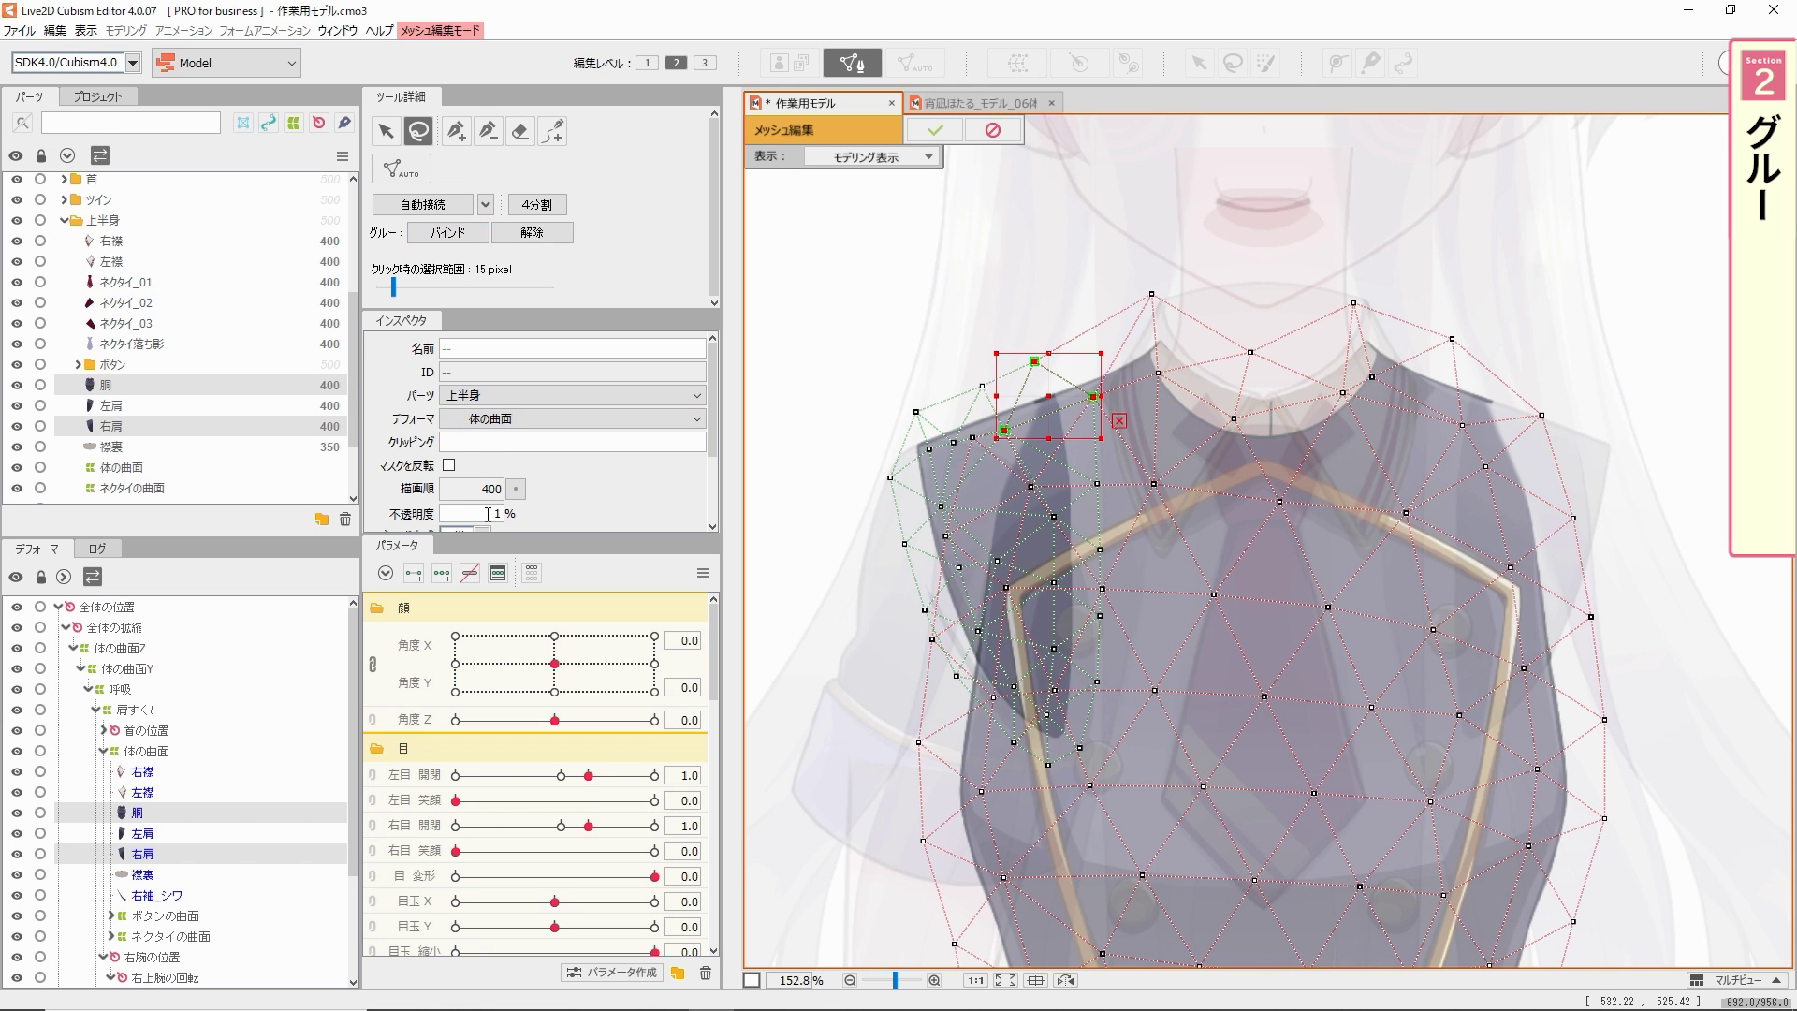
type("100")
key("Return")
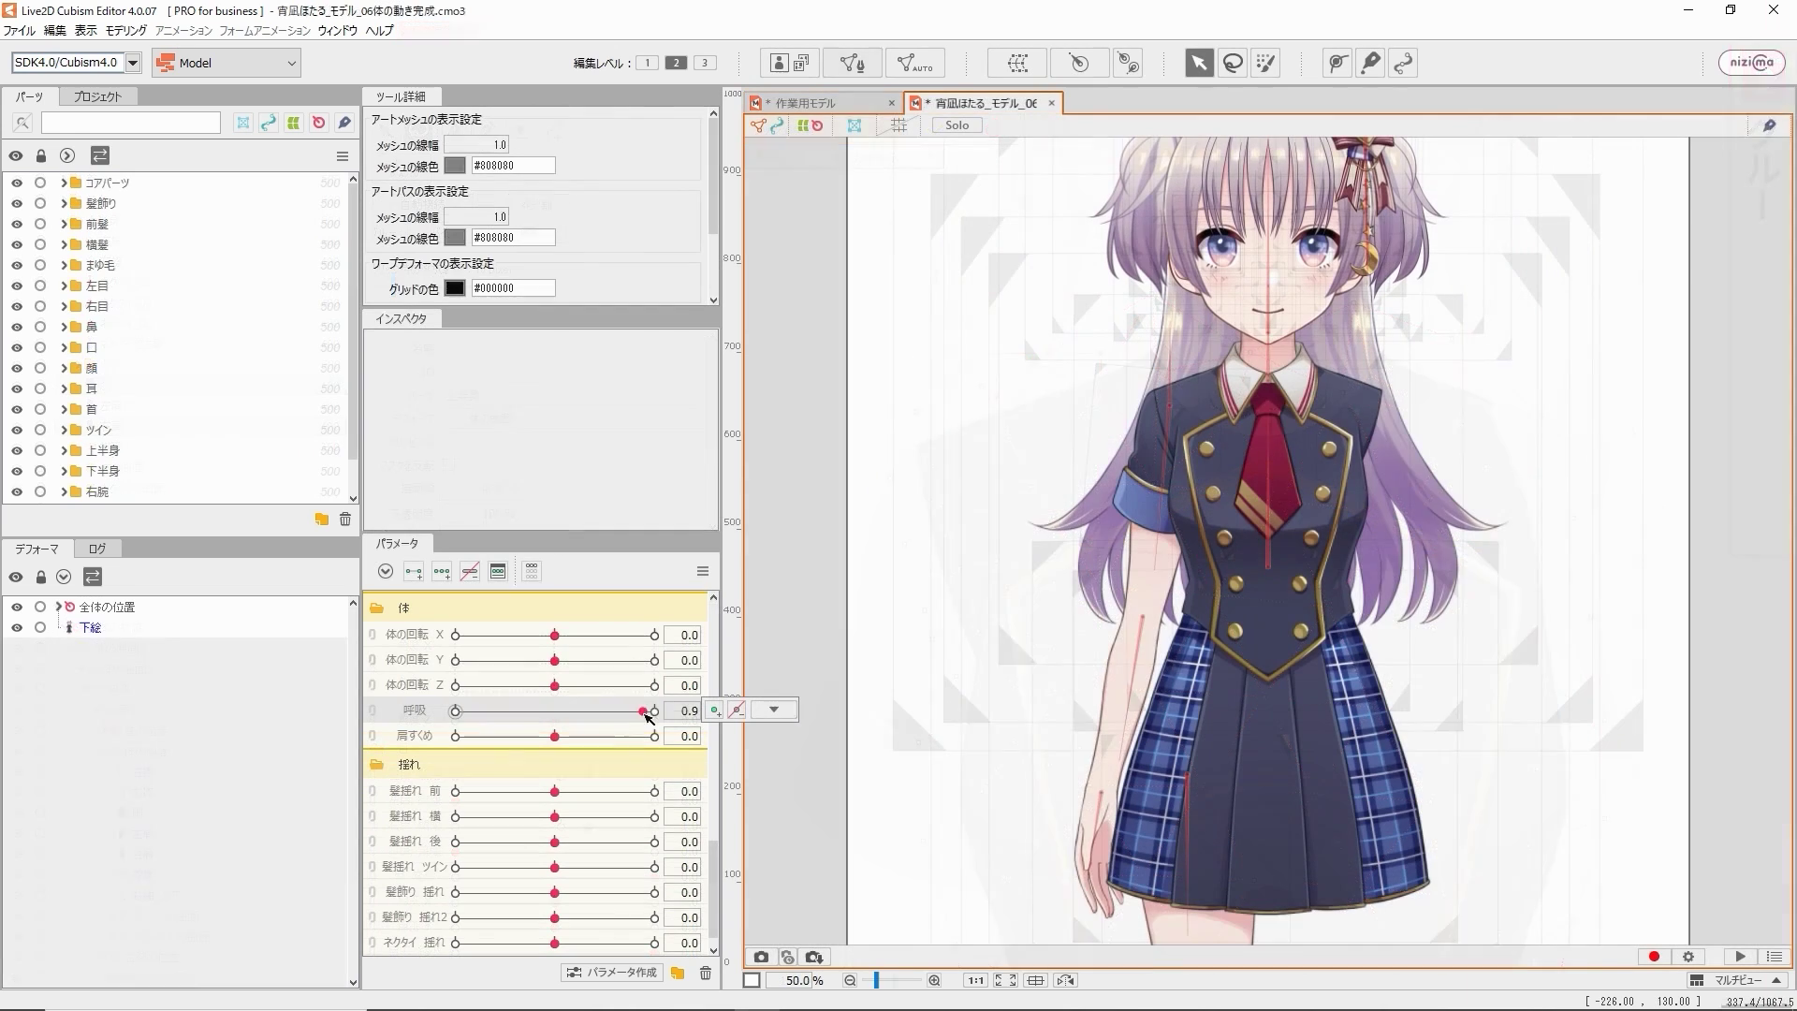
- Preview the breathing motion in the finished body model by lowering the 呼吸 parameter to 0
left_click_drag(642, 713, 458, 723)
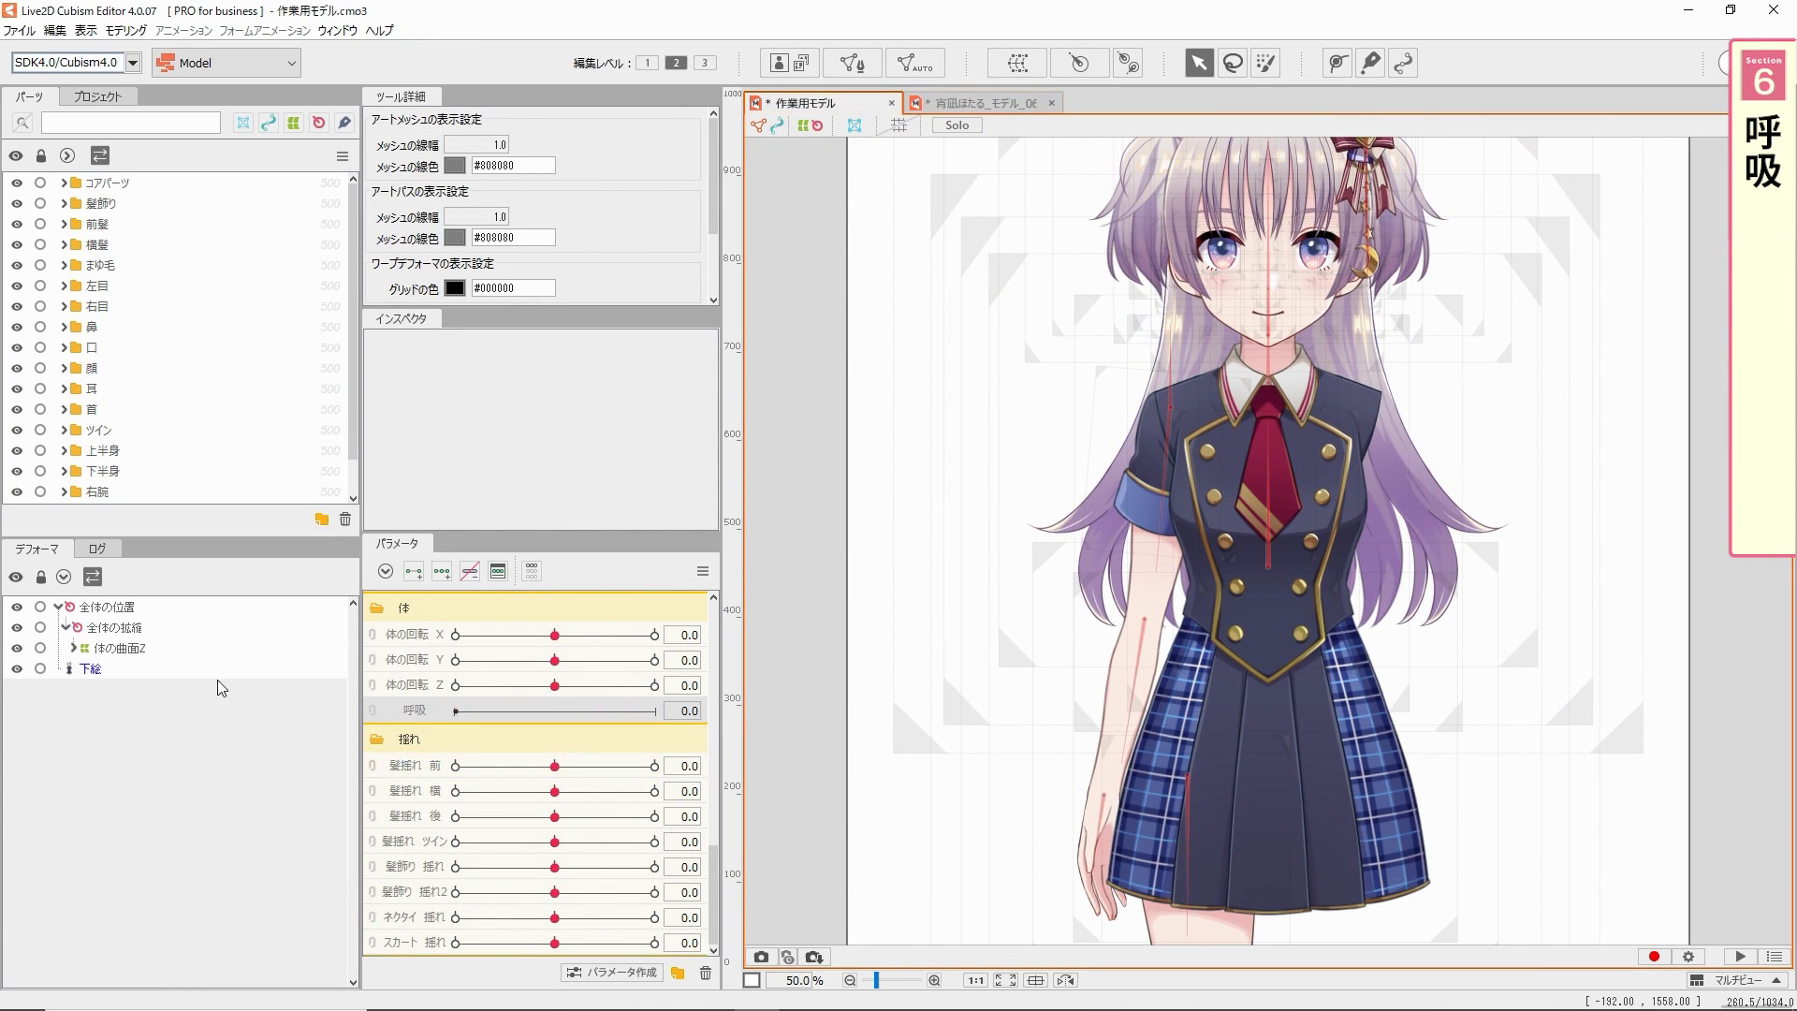
- In the working model, select the 呼吸 warp deformer under 体の曲面Y and add two keys to the 呼吸 parameter
left_click(73, 647)
left_click(82, 668)
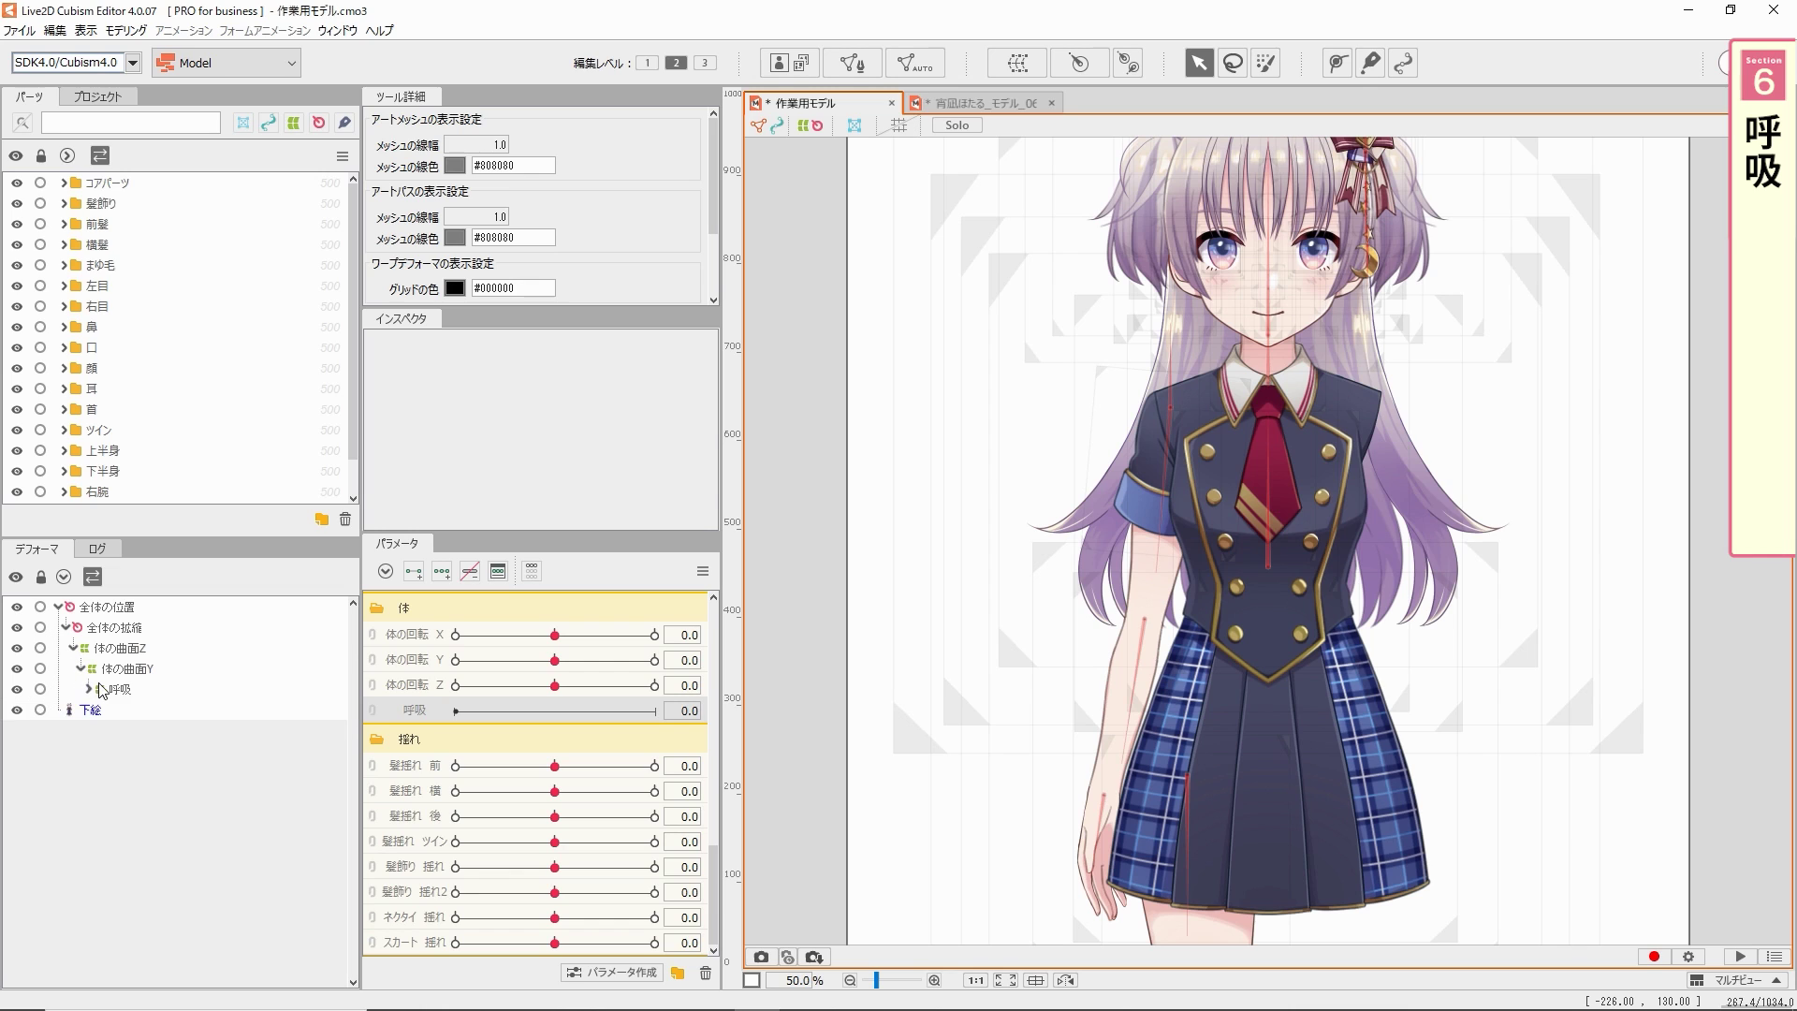
left_click(103, 690)
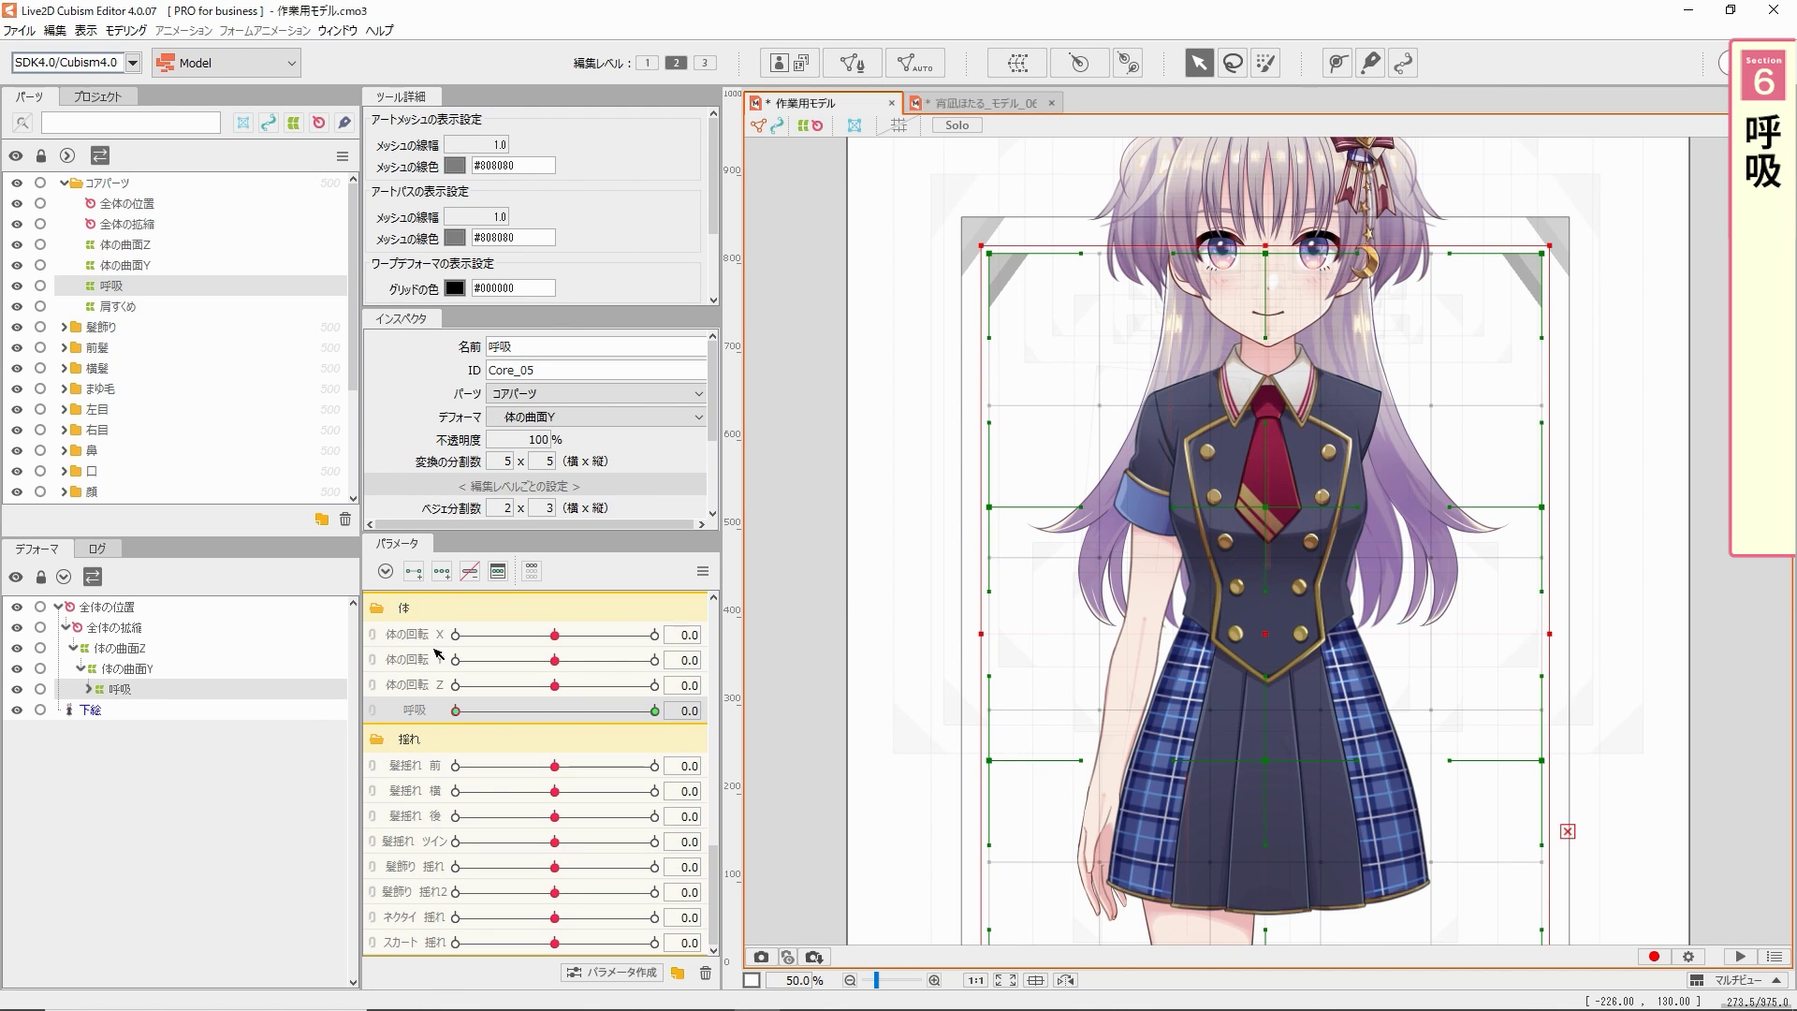
- At 呼吸 1.0, raise the warp deformer's central chest control point slightly and adjust its left handle
left_click_drag(456, 711, 654, 720)
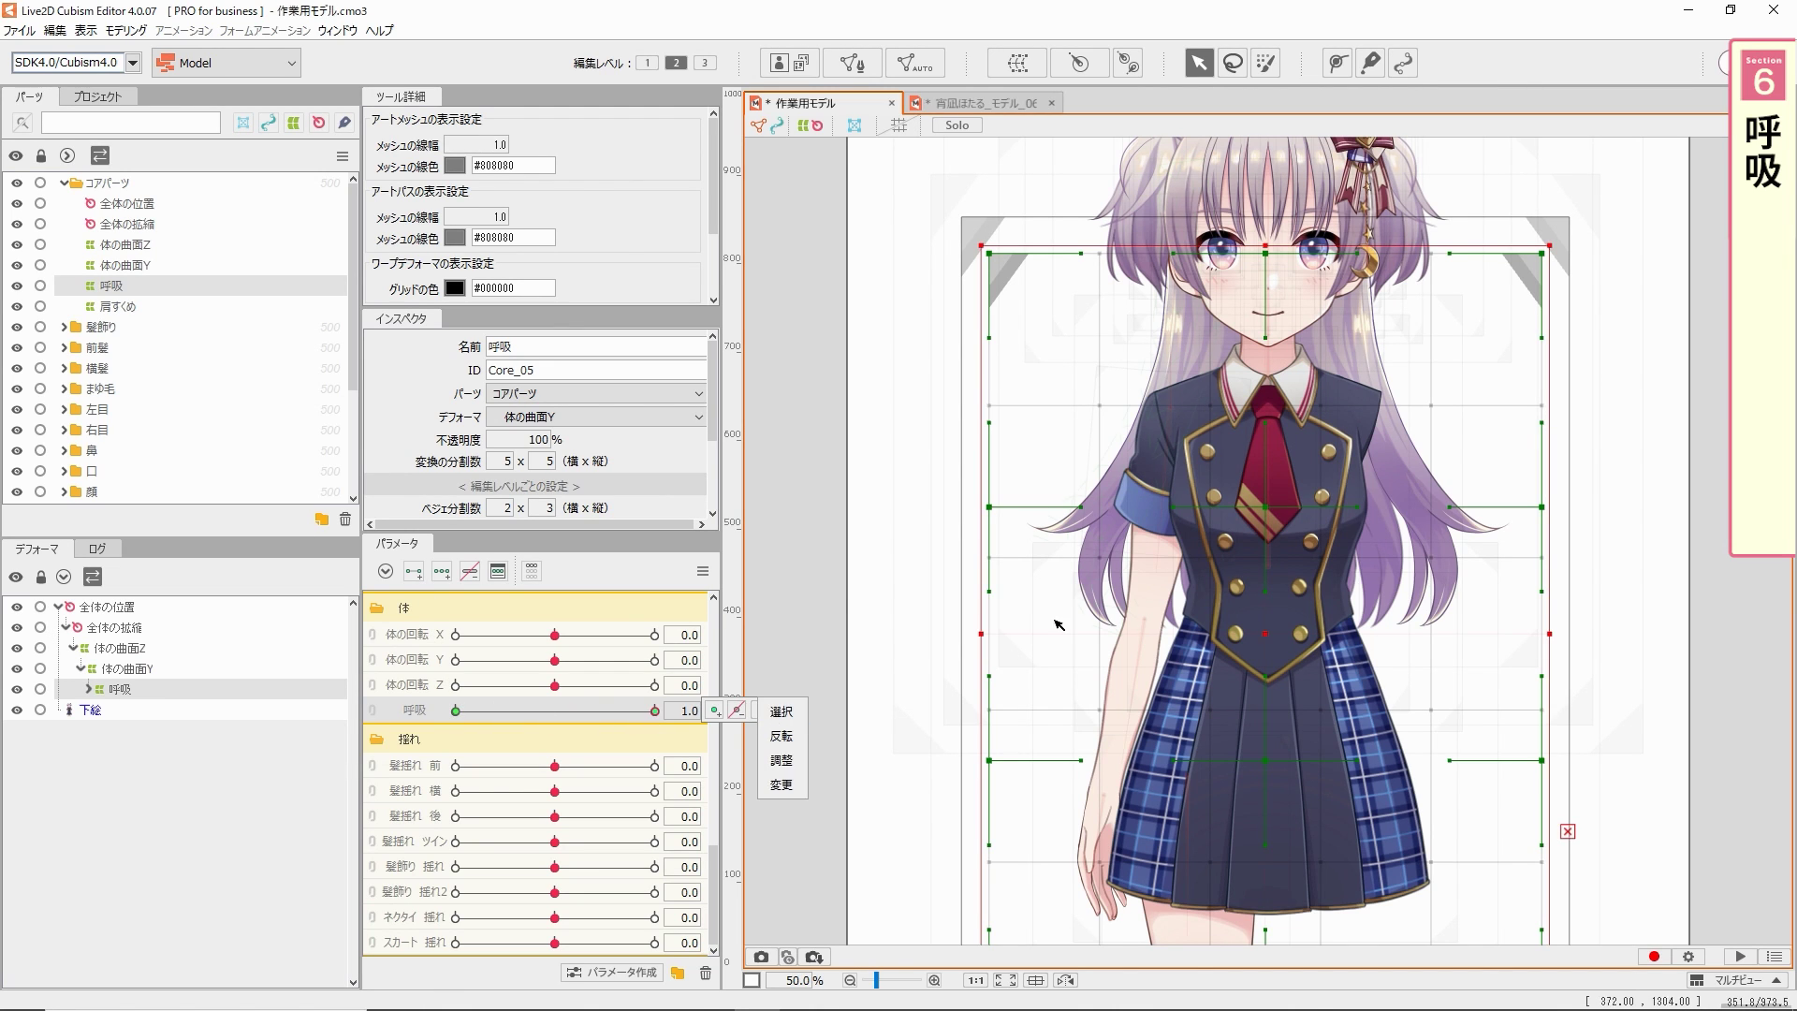
left_click(1270, 510)
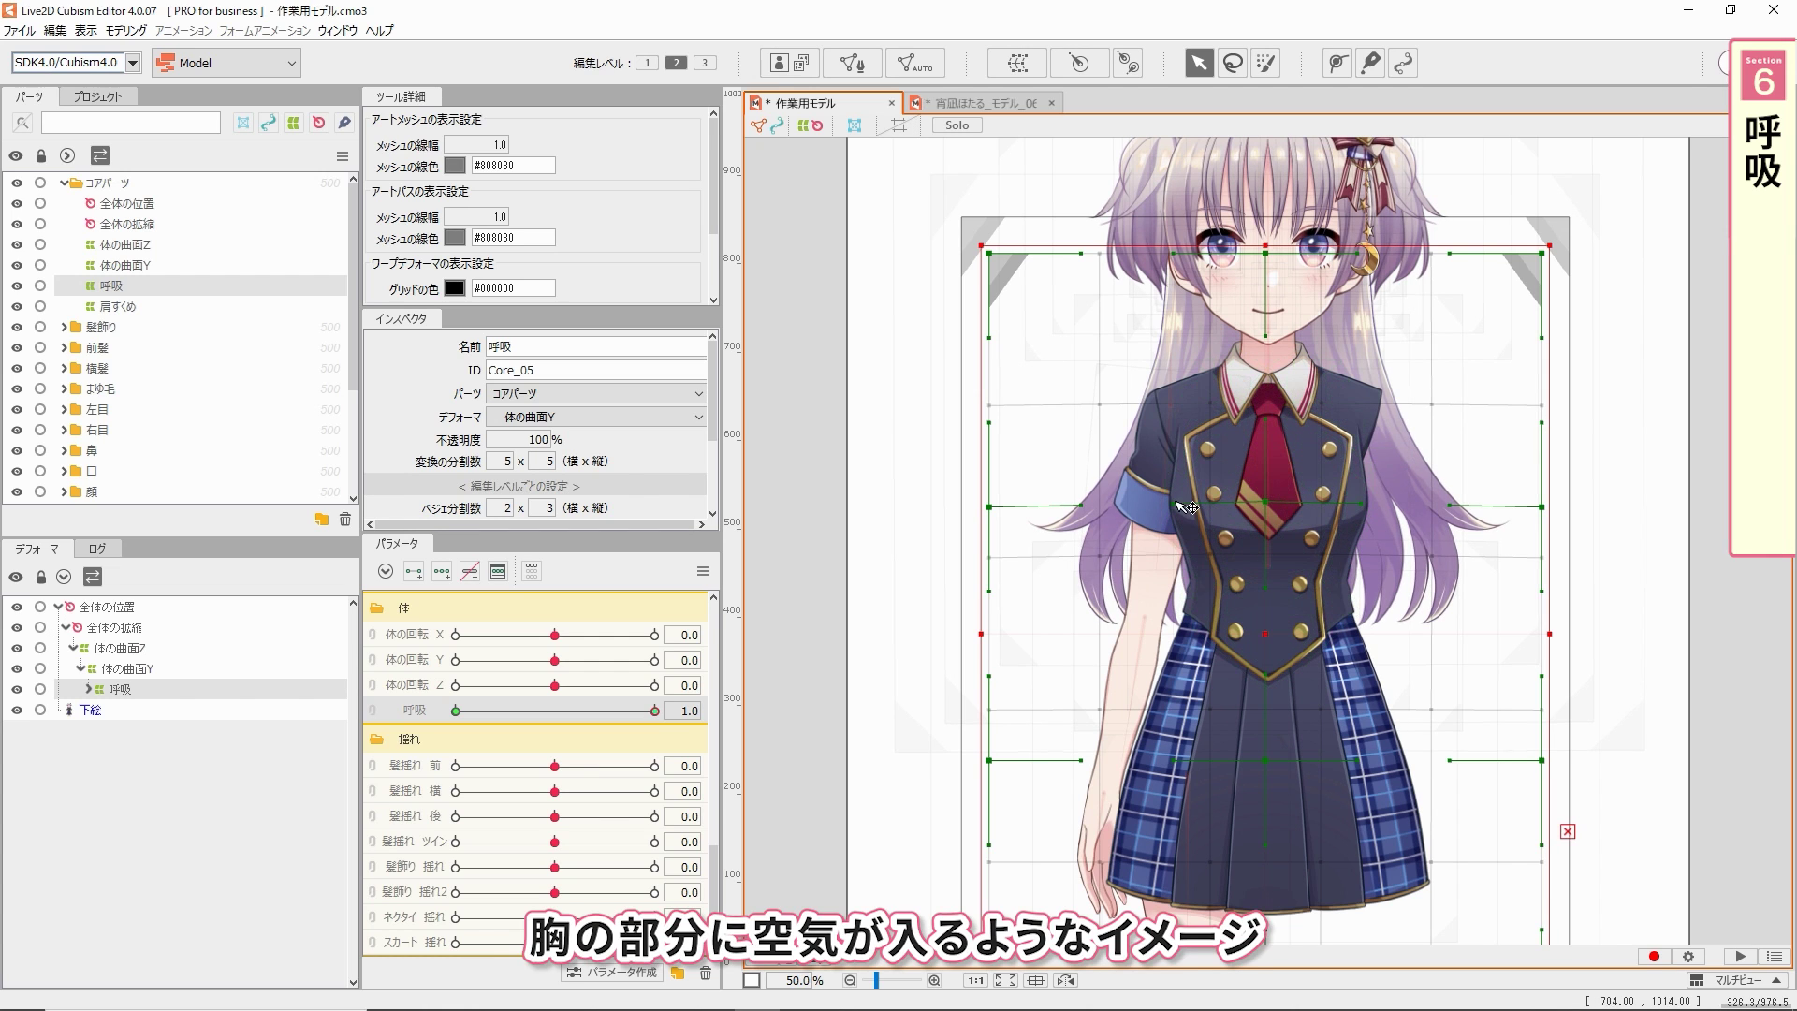
left_click_drag(1176, 504, 1172, 503)
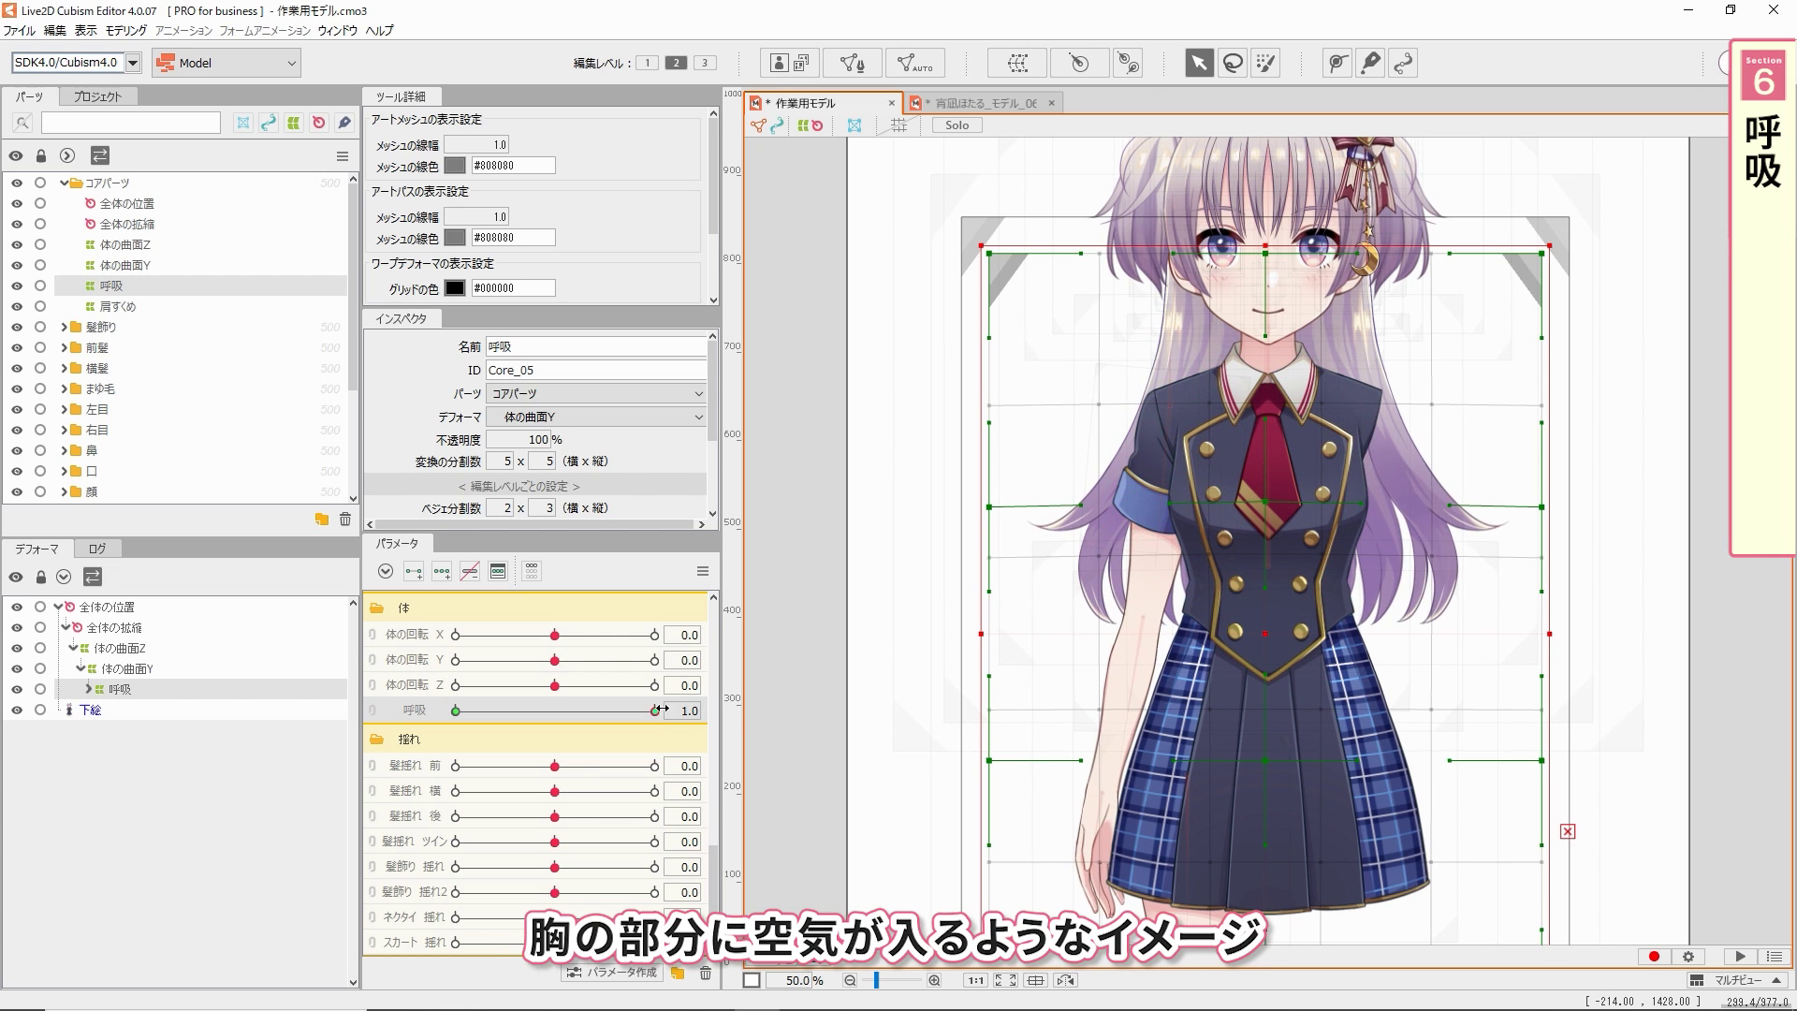
- Deselect the deformer and check the breathing motion by moving the 呼吸 parameter through its range
left_click(455, 711)
mouse_move(456, 711)
left_mouse_down()
mouse_move(654, 711)
mouse_move(455, 710)
left_mouse_up()
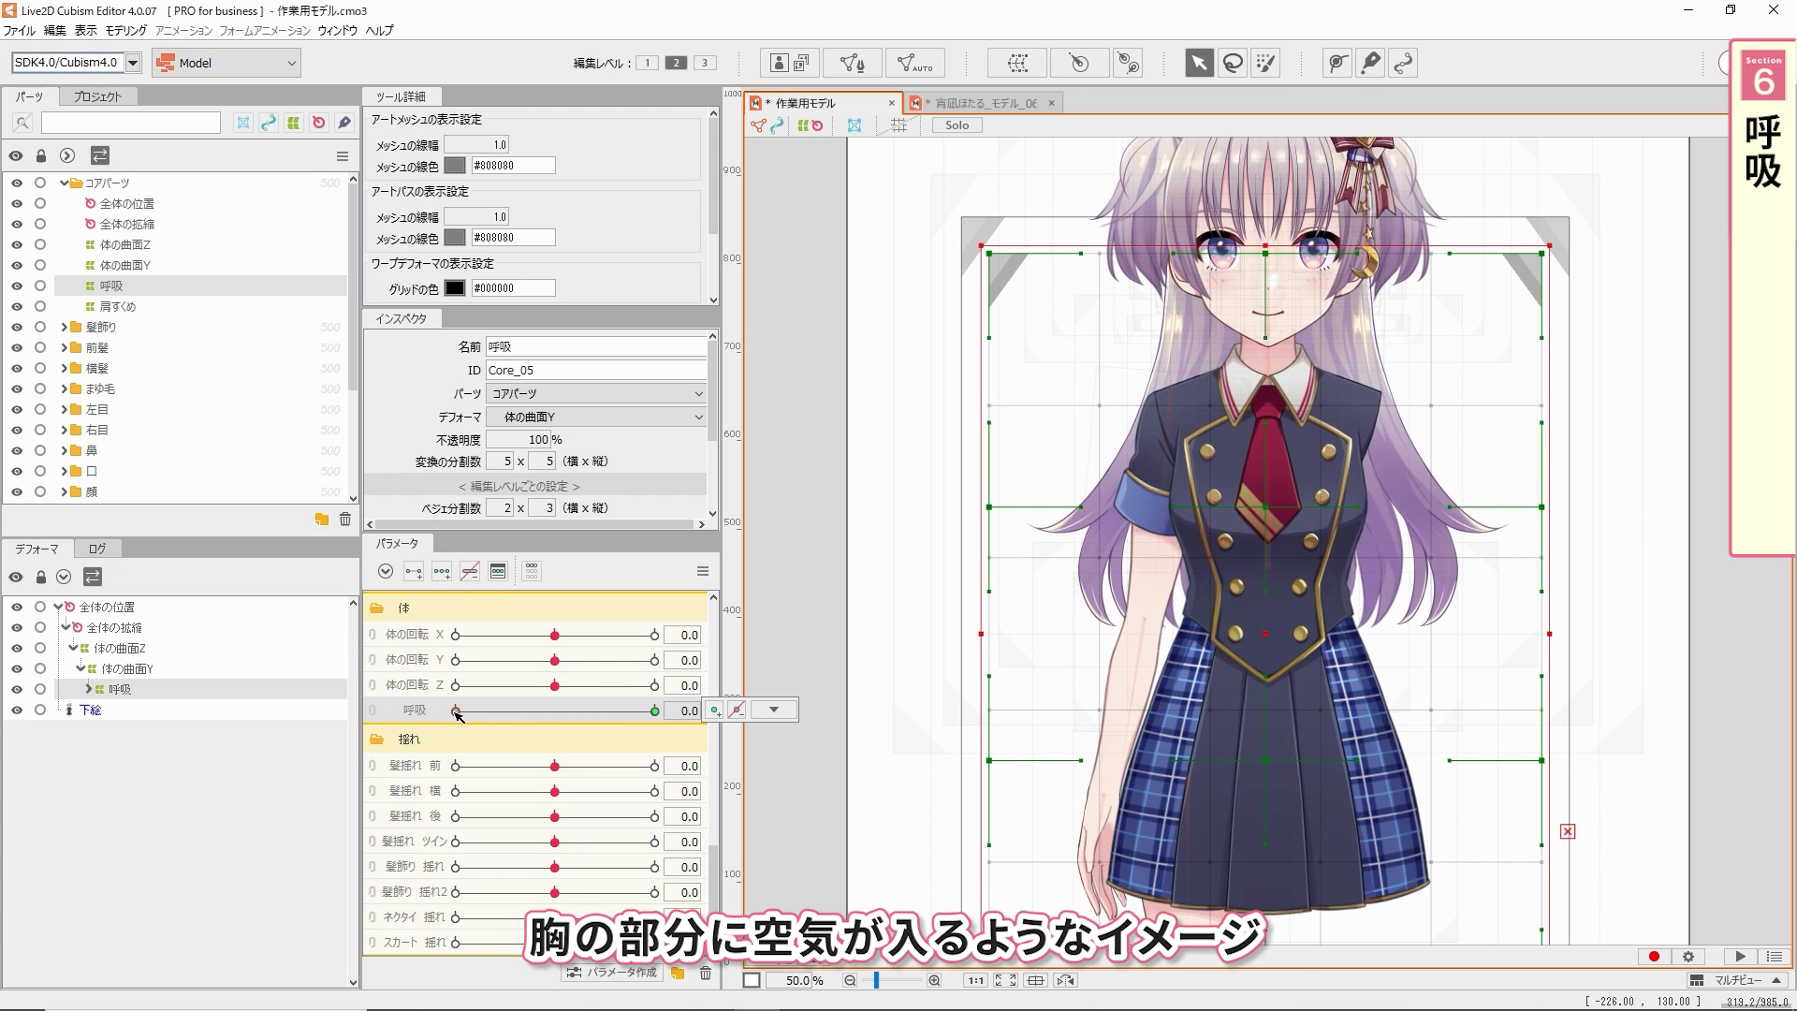
left_click(772, 677)
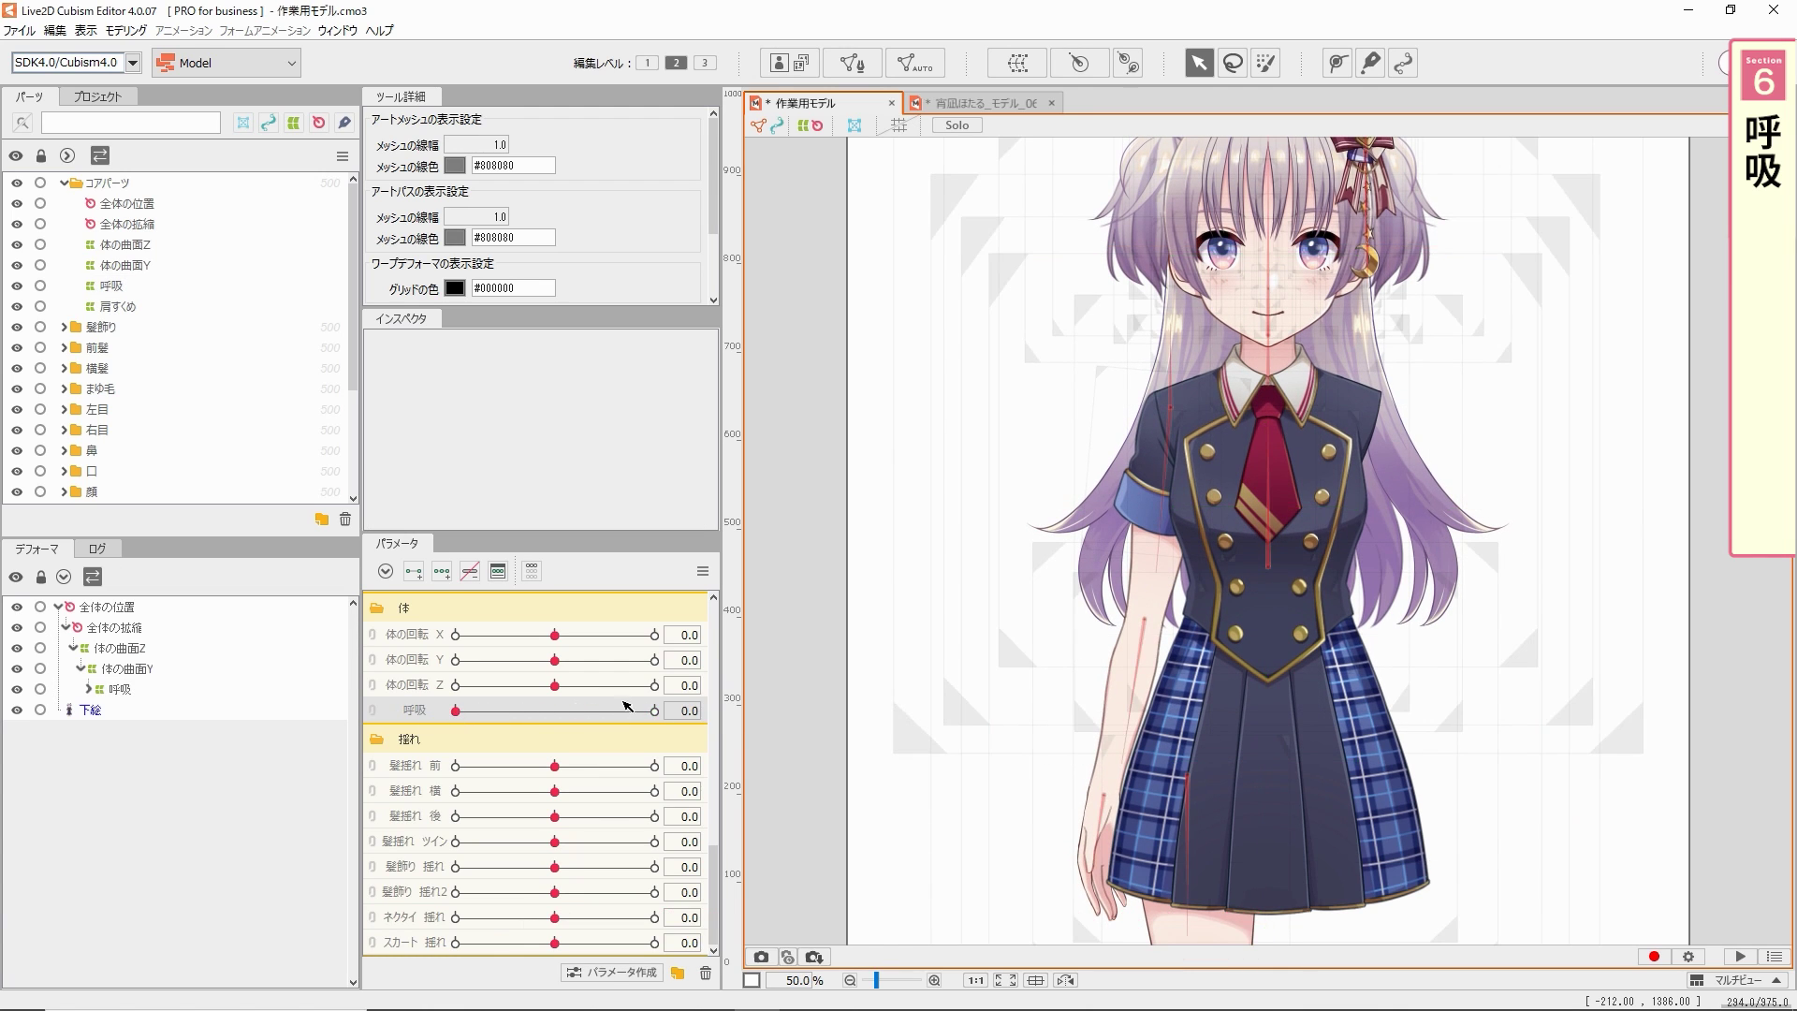
left_click(458, 713)
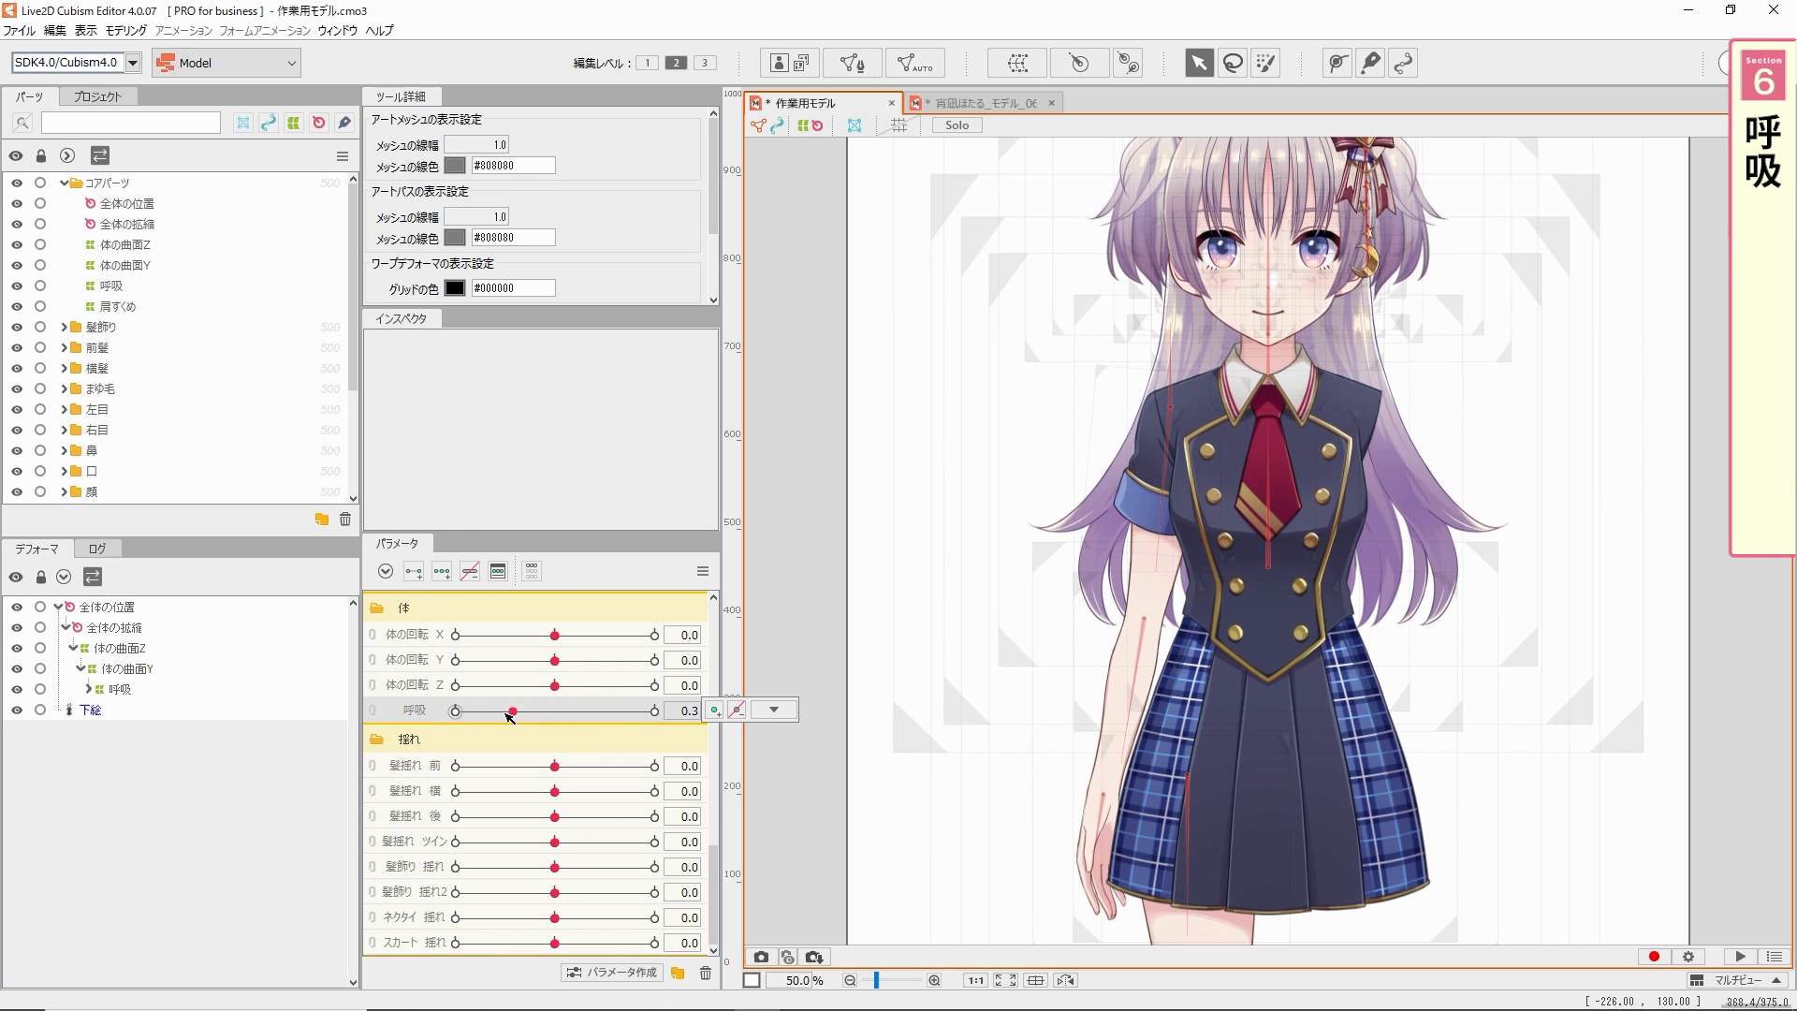